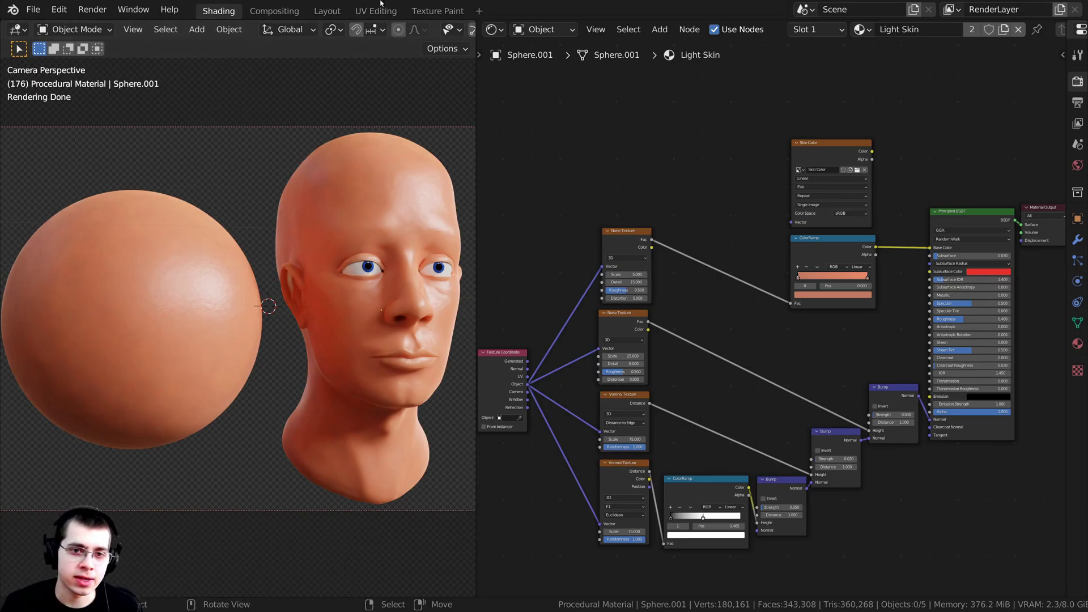
# Switch the viewport to Material Preview shading and inspect the head's skin material up close.
pyautogui.press('z')
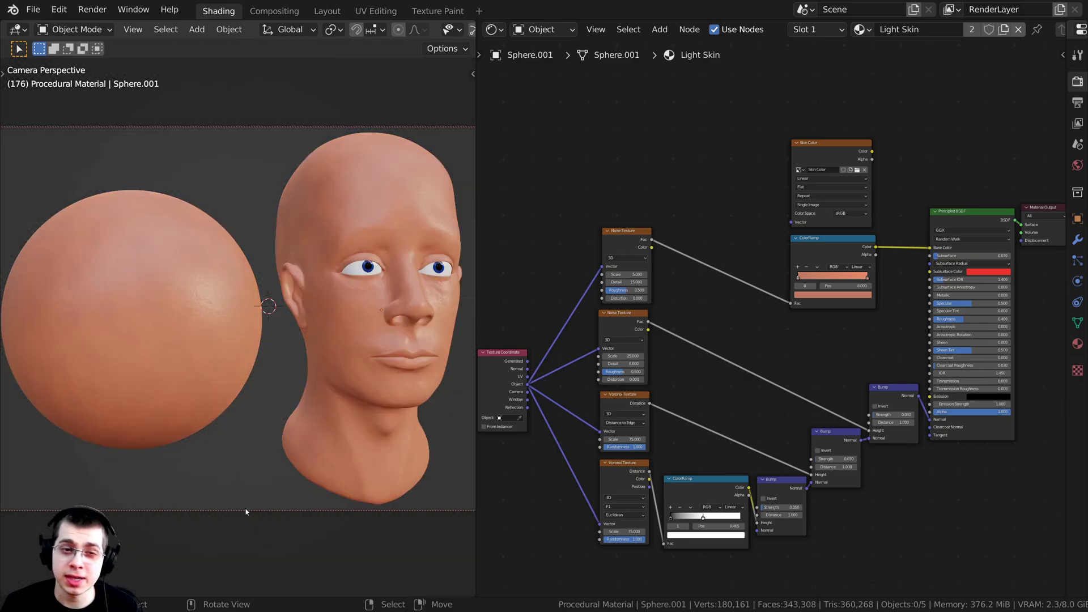
pyautogui.moveTo(298, 397); pyautogui.dragTo(256, 387, button='middle')
pyautogui.scroll(5, 249, 390)
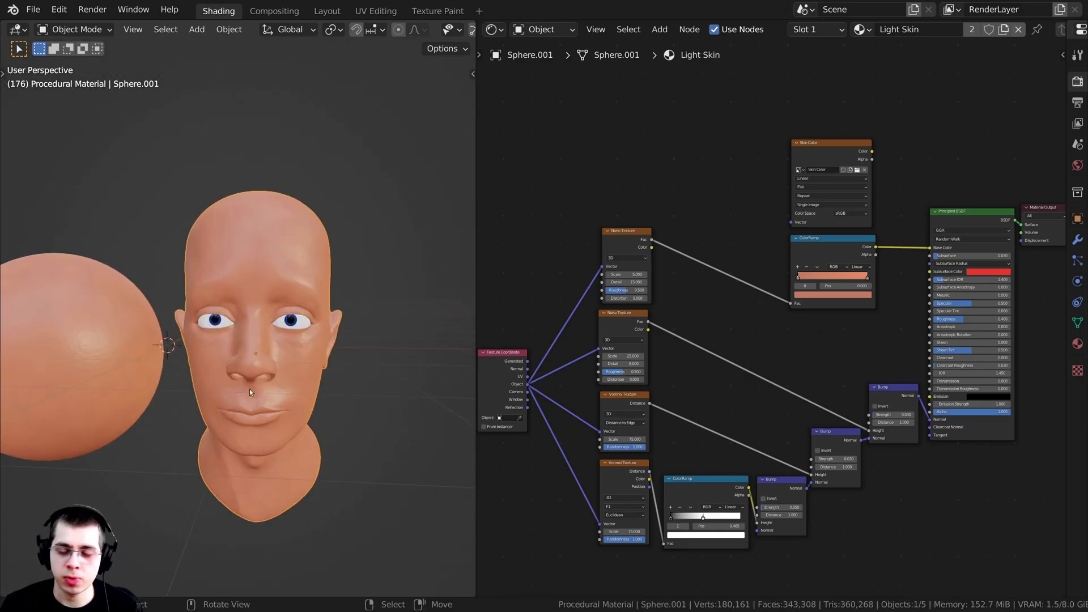
pyautogui.click(250, 388)
pyautogui.click(459, 389)
pyautogui.scroll(5, 357, 354)
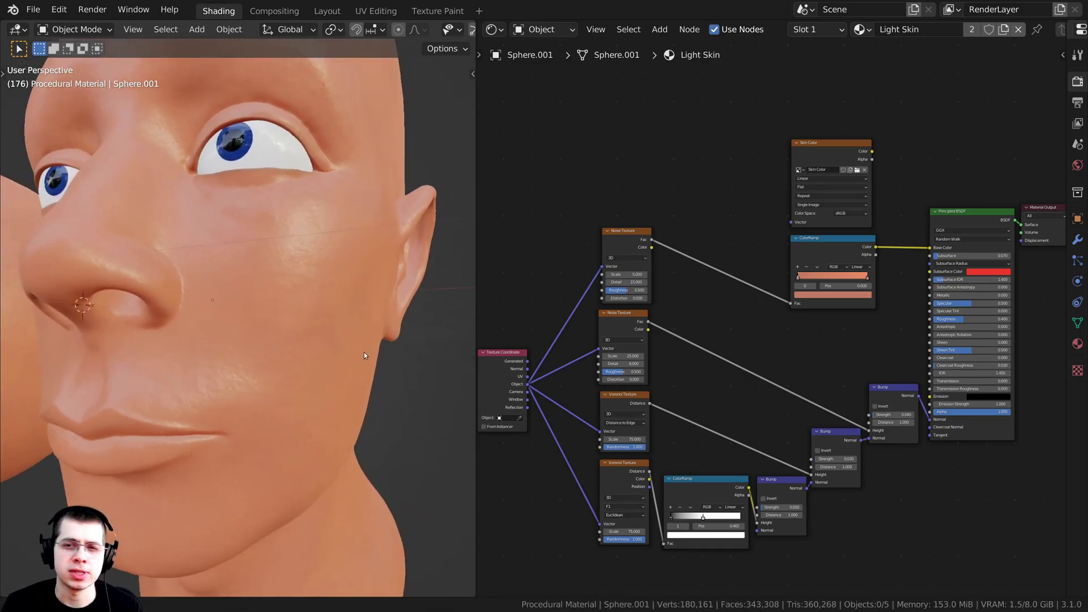
pyautogui.scroll(-2, 367, 369)
pyautogui.moveTo(370, 384); pyautogui.dragTo(391, 372, button='middle')
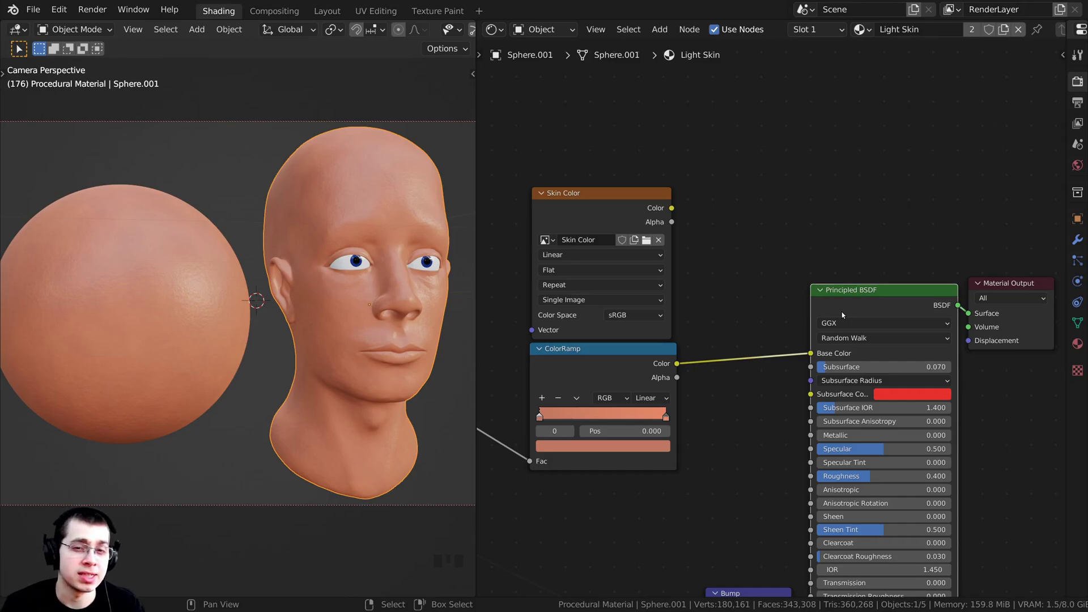
# Preview the Skin Color image texture on the model through a Viewer node.
pyautogui.scroll(-5, 793, 340)
pyautogui.moveTo(731, 351); pyautogui.dragTo(741, 391, button='middle')
pyautogui.moveTo(785, 352); pyautogui.dragTo(747, 417, button='middle')
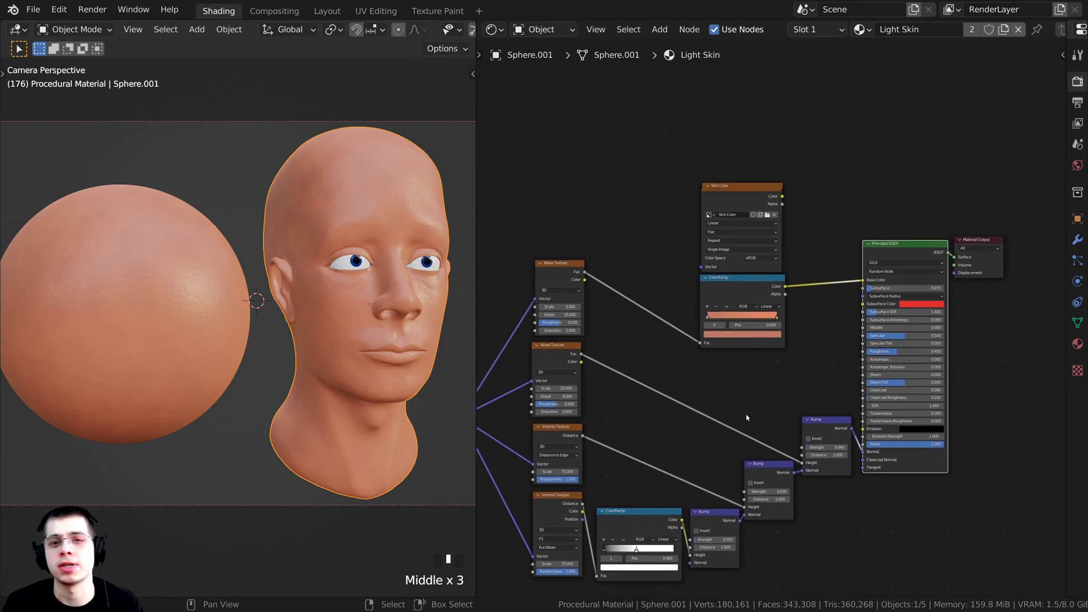
pyautogui.scroll(3, 782, 181)
pyautogui.click(699, 214)
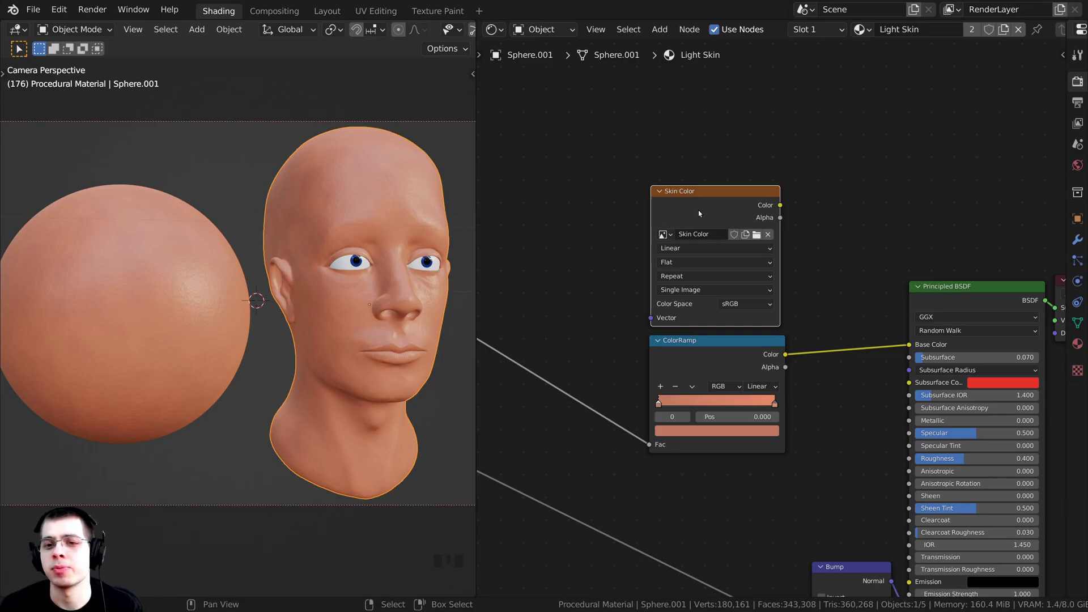
pyautogui.keyDown('ctrl'); pyautogui.keyDown('shift'); pyautogui.click(699, 214); pyautogui.keyUp('shift'); pyautogui.keyUp('ctrl')
# Examine the painted skin color texture on the head's lips, cheeks and eyelids.
pyautogui.press('KP_Decimal')
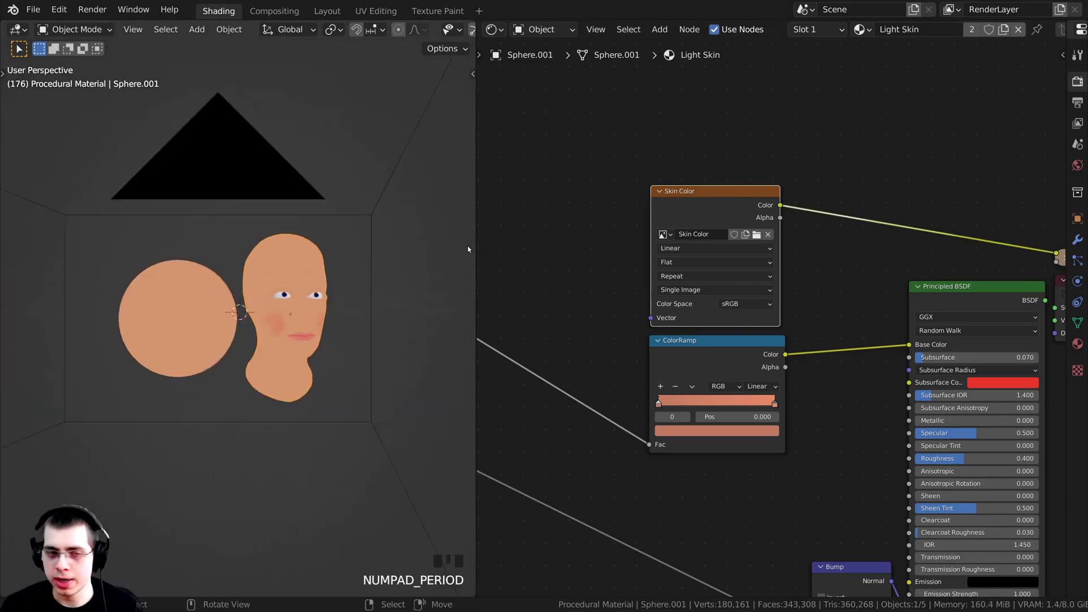
pyautogui.scroll(-3, 274, 394)
pyautogui.moveTo(274, 393); pyautogui.dragTo(302, 287, button='middle')
pyautogui.moveTo(284, 323); pyautogui.dragTo(344, 334, button='middle')
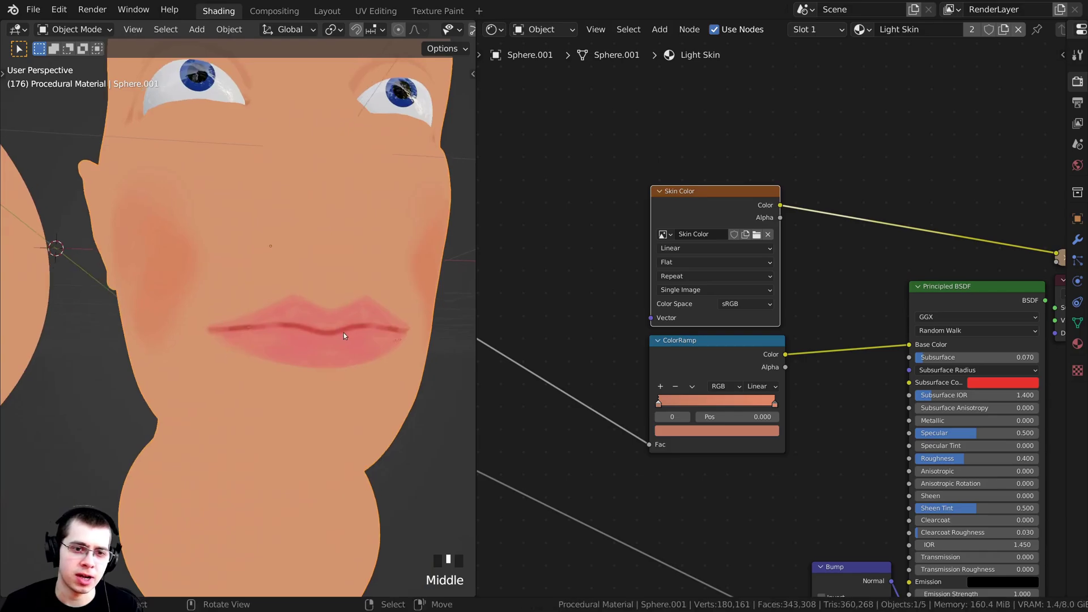
pyautogui.moveTo(274, 337); pyautogui.dragTo(290, 341, button='middle')
pyautogui.scroll(3, 300, 209)
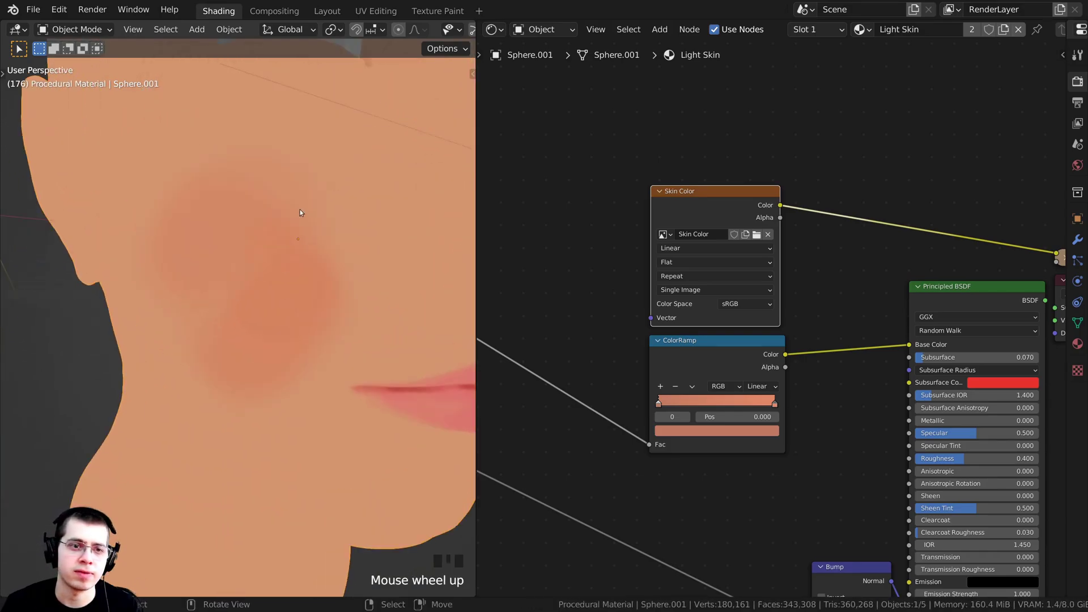
pyautogui.keyDown('shift'); pyautogui.moveTo(300, 209); pyautogui.dragTo(260, 365, button='middle'); pyautogui.keyUp('shift')
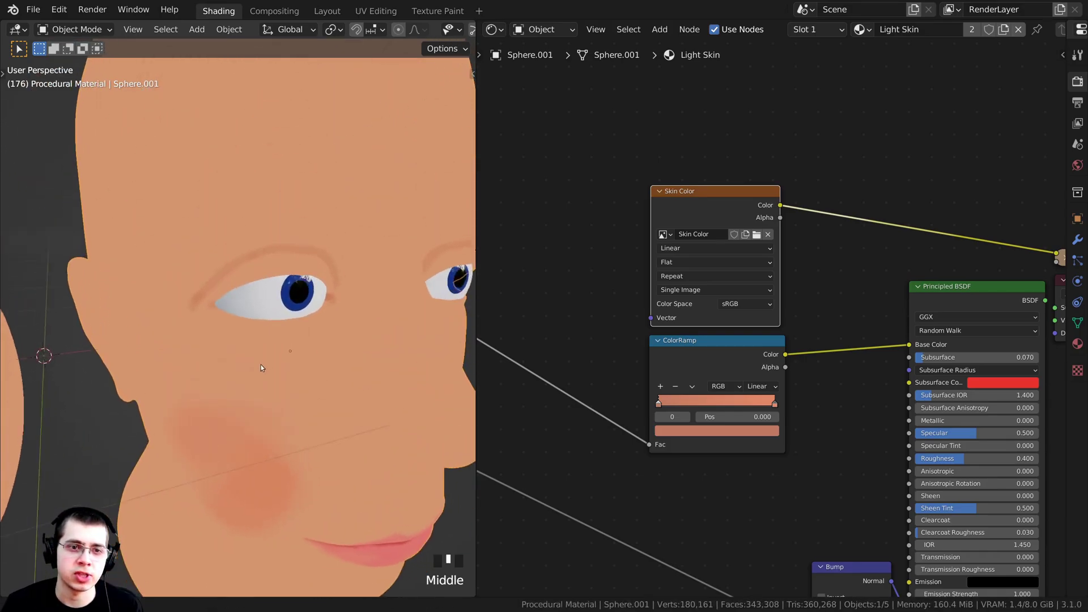
pyautogui.scroll(2, 225, 221)
pyautogui.scroll(-1, 258, 209)
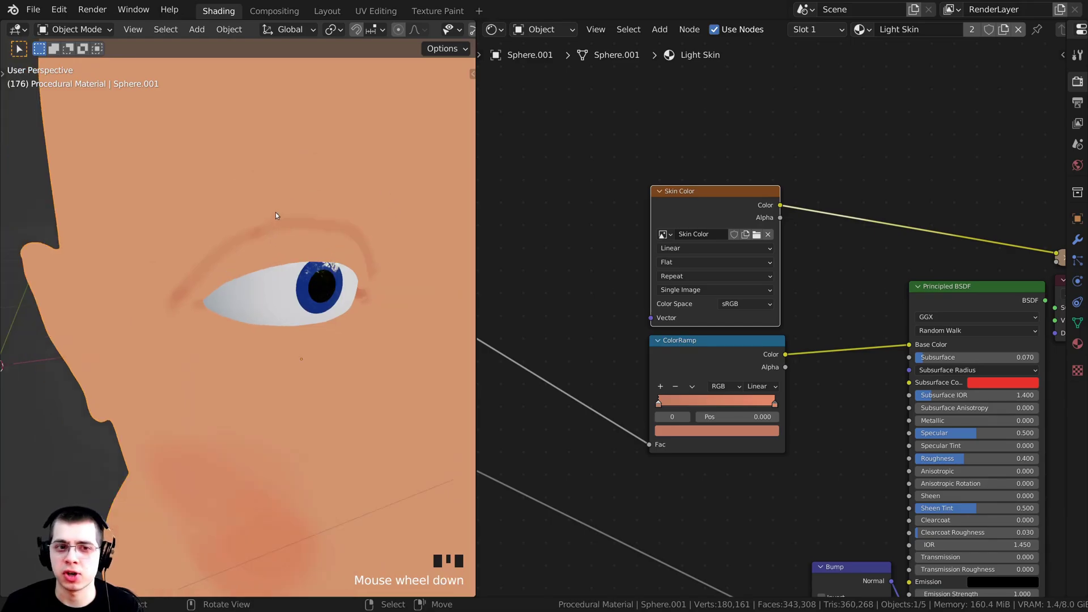
pyautogui.moveTo(258, 248)
pyautogui.mouseDown(button='middle')
pyautogui.moveTo(266, 241)
pyautogui.moveTo(253, 227)
pyautogui.mouseUp(button='middle')
pyautogui.scroll(1, 252, 227)
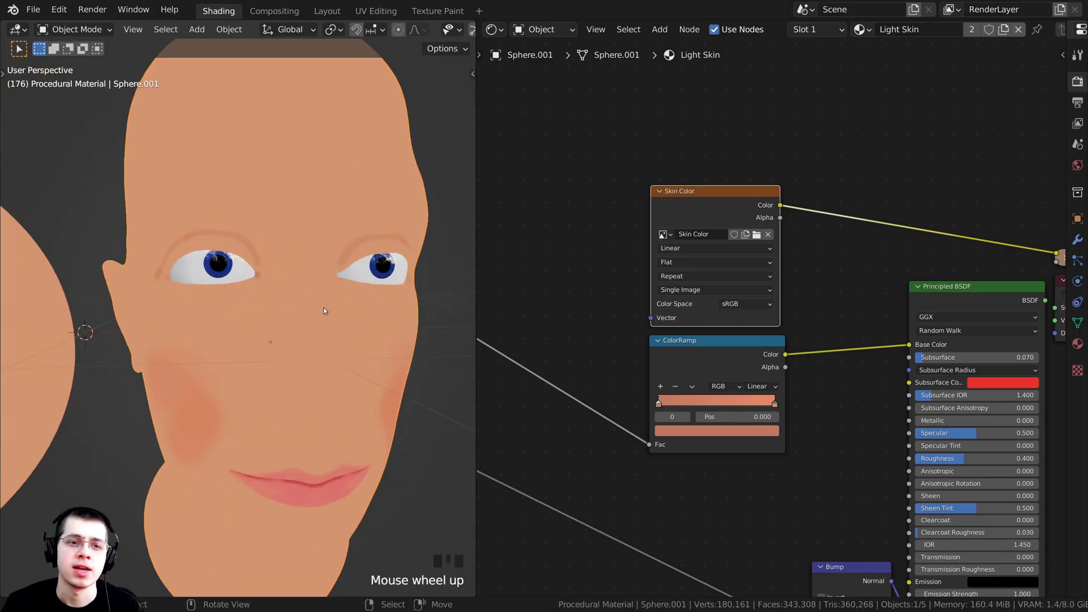
# Connect the Skin Color texture's Color to the Principled BSDF's Base Color and output the Principled BSDF instead of the Viewer.
pyautogui.press('KP_0')
pyautogui.keyDown('shift'); pyautogui.moveTo(324, 307); pyautogui.dragTo(328, 309, button='middle'); pyautogui.keyUp('shift')
pyautogui.scroll(3, 684, 182)
pyautogui.moveTo(780, 165); pyautogui.dragTo(940, 334)
pyautogui.moveTo(967, 301); pyautogui.dragTo(754, 300, button='middle')
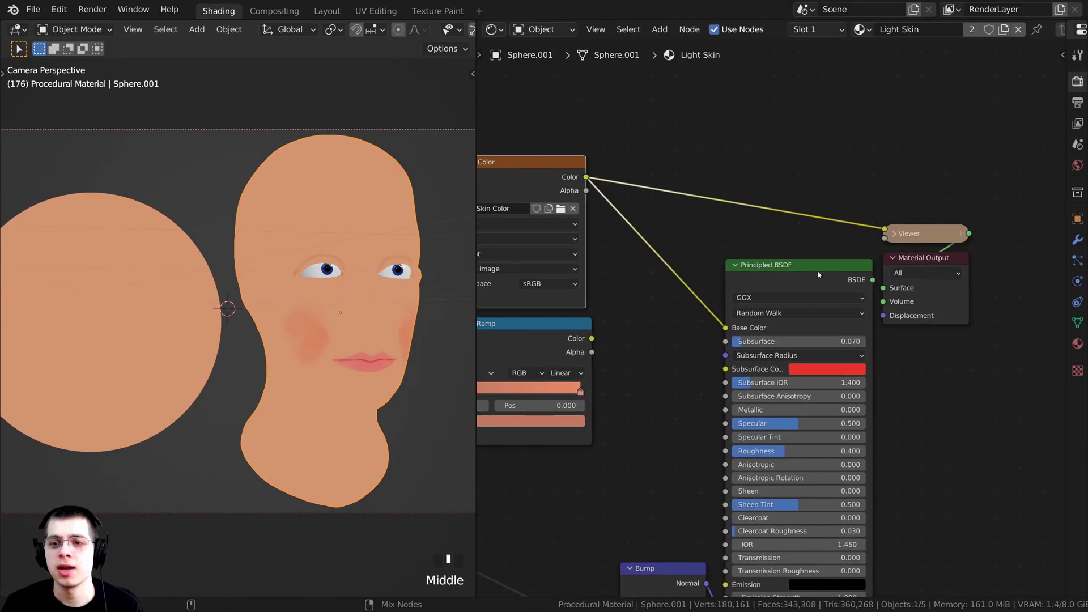
pyautogui.keyDown('ctrl'); pyautogui.keyDown('shift'); pyautogui.click(755, 301); pyautogui.keyUp('shift'); pyautogui.keyUp('ctrl')
# Check the painted skin texture in Rendered shading and inspect the face up close in Material Preview.
pyautogui.press('z')
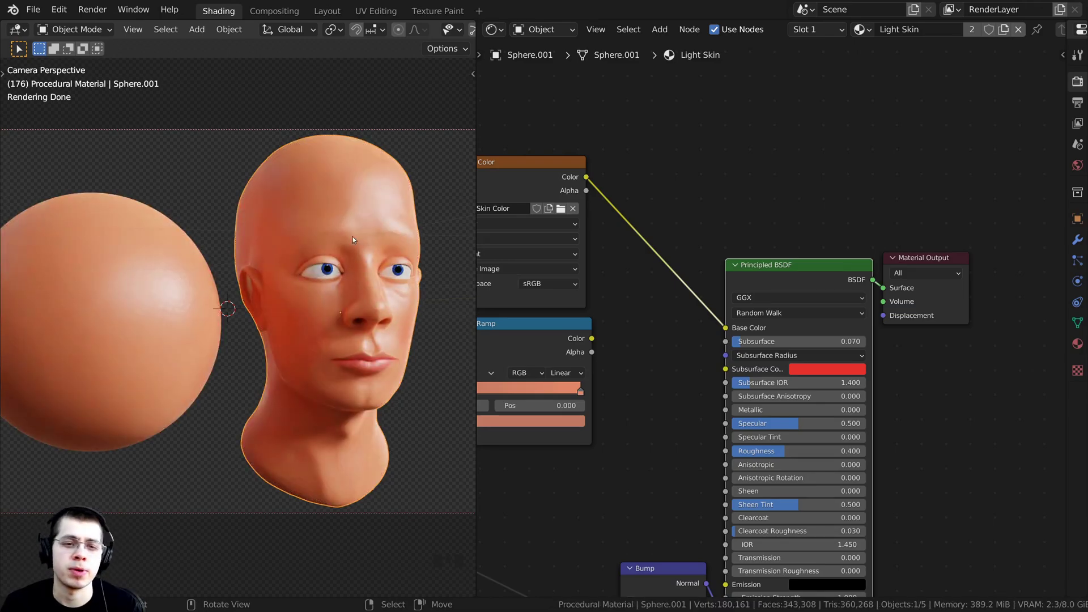
pyautogui.click(308, 391)
pyautogui.keyDown('shift'); pyautogui.moveTo(345, 346); pyautogui.dragTo(277, 351, button='middle'); pyautogui.keyUp('shift')
pyautogui.press('z')
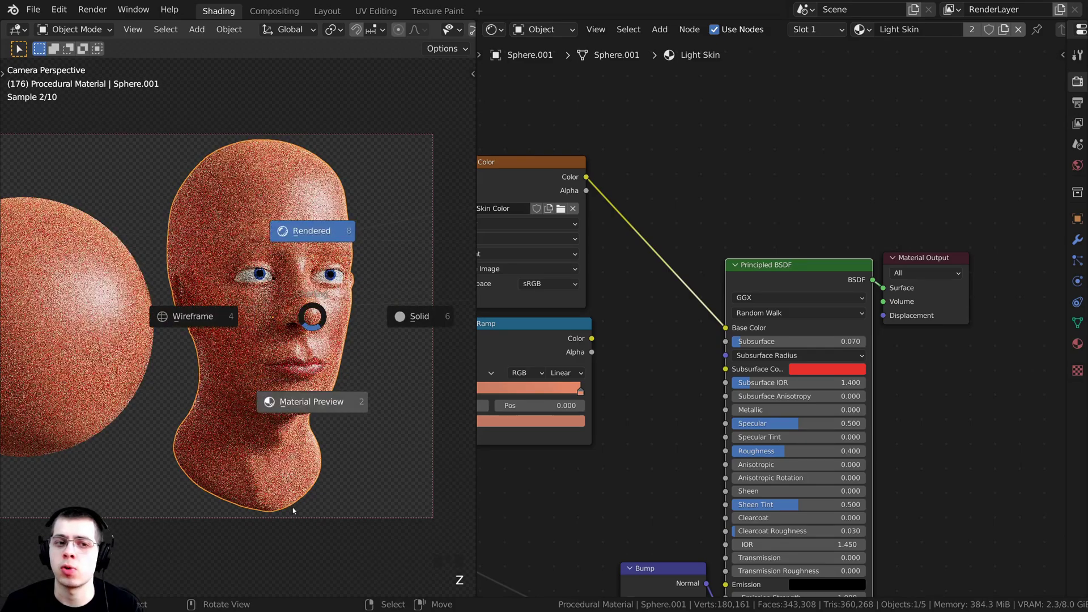
pyautogui.click(292, 508)
pyautogui.press('KP_Decimal')
pyautogui.moveTo(291, 498)
pyautogui.mouseDown(button='middle')
pyautogui.moveTo(280, 440)
pyautogui.moveTo(328, 397)
pyautogui.moveTo(307, 464)
pyautogui.moveTo(360, 469)
pyautogui.moveTo(325, 416)
pyautogui.moveTo(354, 382)
pyautogui.mouseUp(button='middle')
pyautogui.scroll(2, 350, 384)
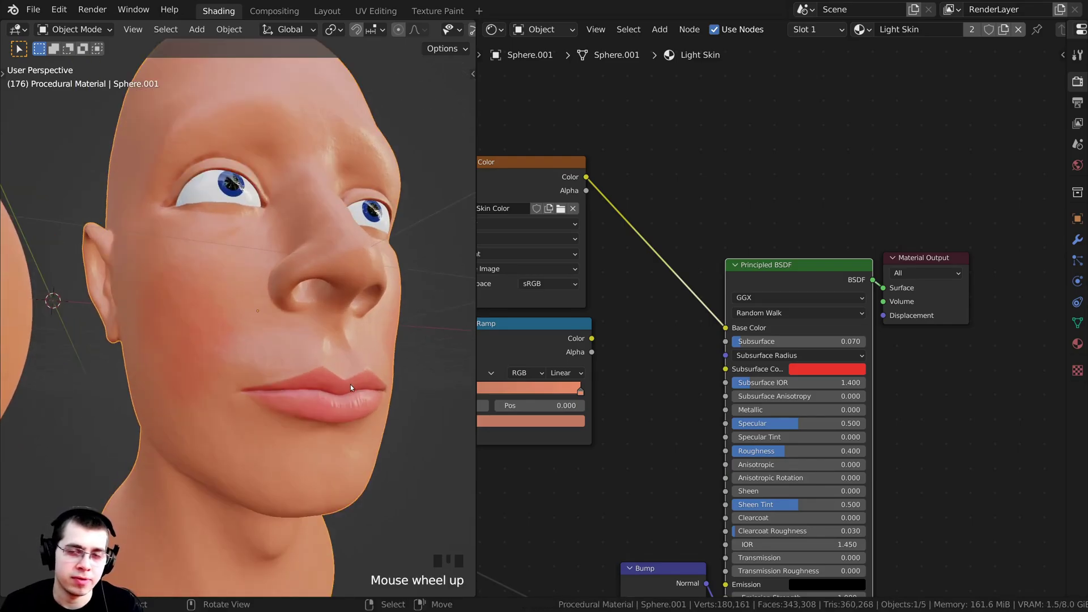
pyautogui.moveTo(351, 385); pyautogui.dragTo(328, 387, button='middle')
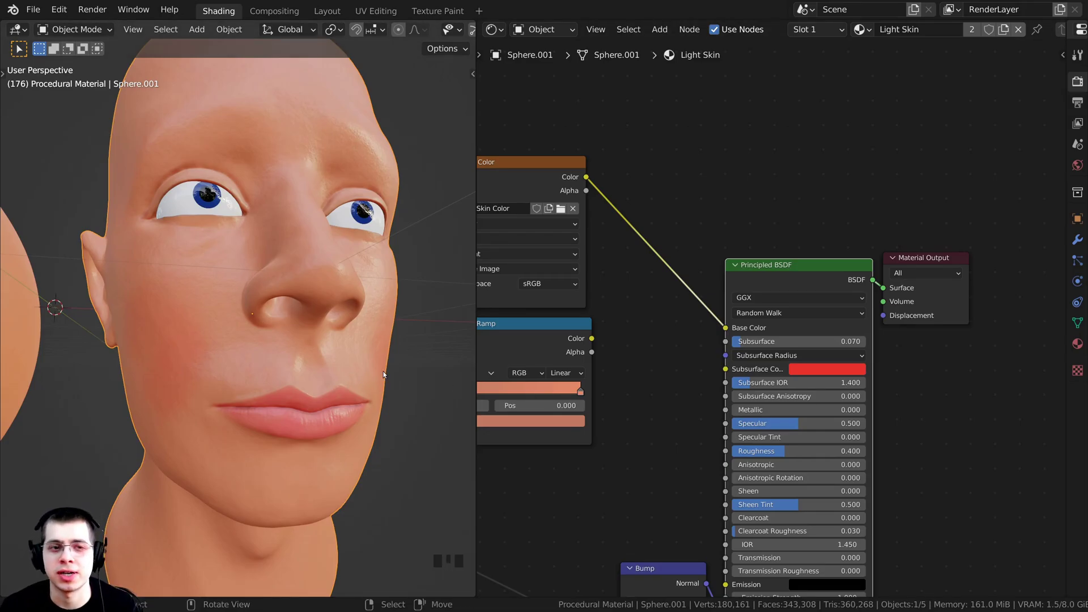
# Return to the camera view and reconnect the ColorRamp's Color output to the Principled BSDF's Base Color.
pyautogui.press('KP_0')
pyautogui.scroll(-2, 383, 374)
pyautogui.scroll(1, 386, 244)
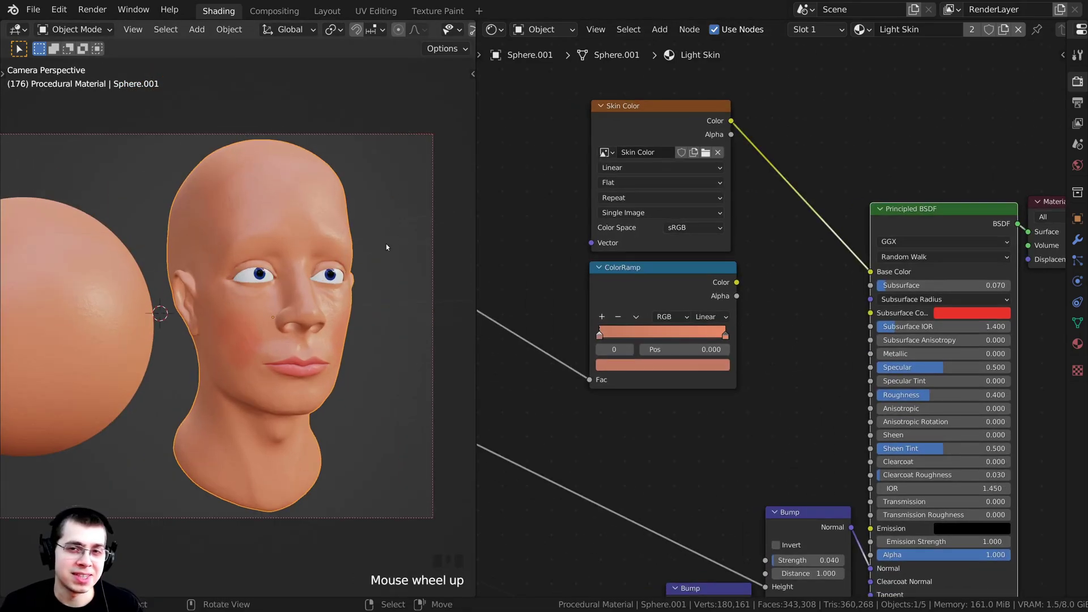
pyautogui.scroll(1, 731, 284)
pyautogui.moveTo(733, 279); pyautogui.dragTo(887, 270)
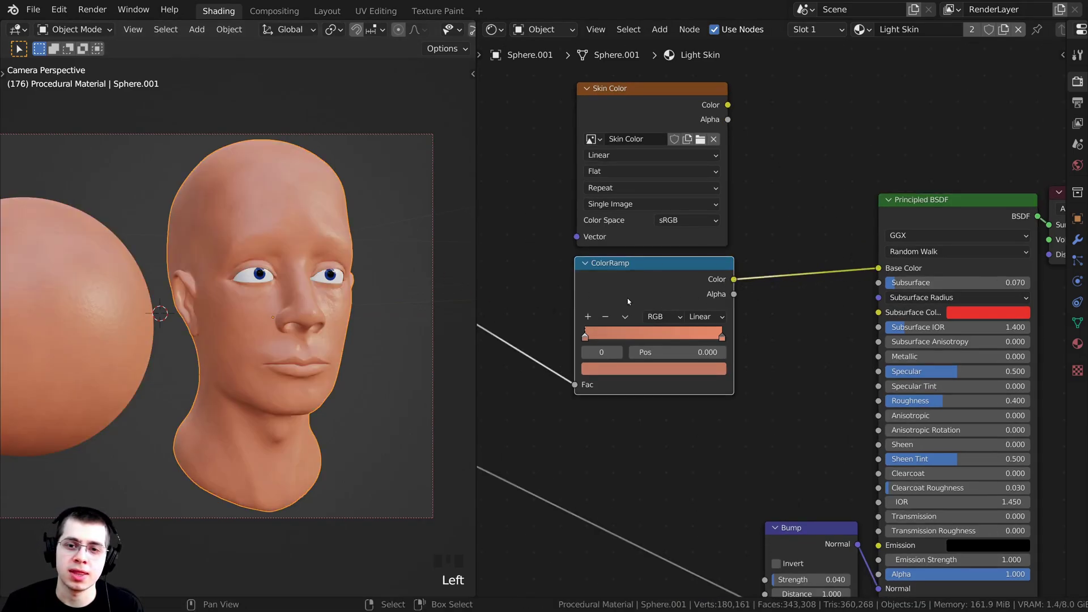
# Examine the ColorRamp and the Noise Texture node that feeds its Fac input.
pyautogui.scroll(-2, 628, 301)
pyautogui.moveTo(627, 301); pyautogui.dragTo(745, 293, button='middle')
pyautogui.click(680, 279)
pyautogui.moveTo(680, 280); pyautogui.dragTo(596, 296, button='middle')
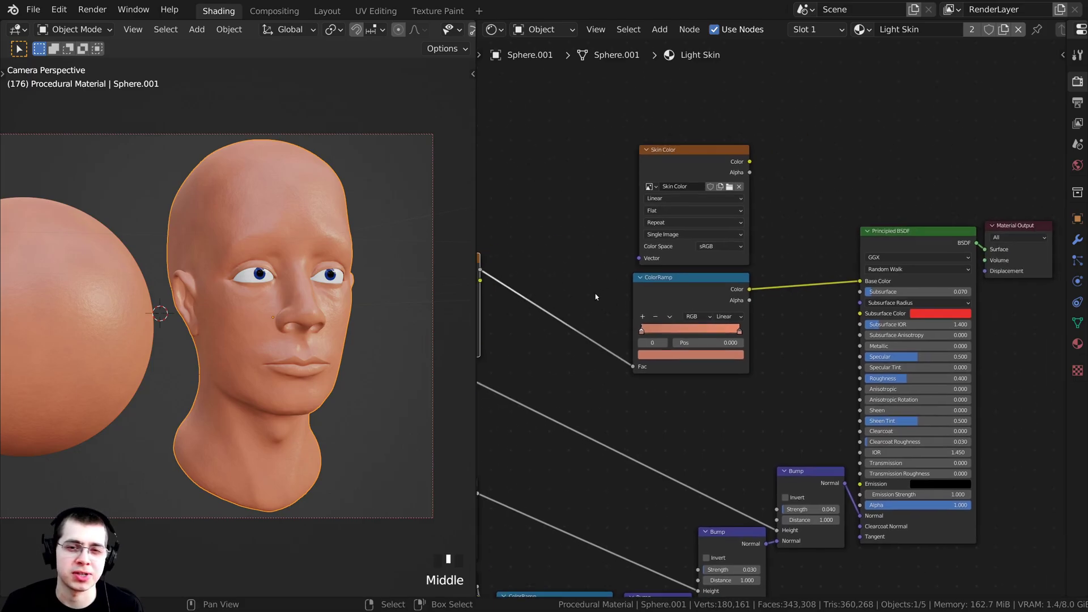
pyautogui.scroll(-1, 596, 297)
# Render the image of the sphere and head from the camera and close the render.
pyautogui.click(292, 201)
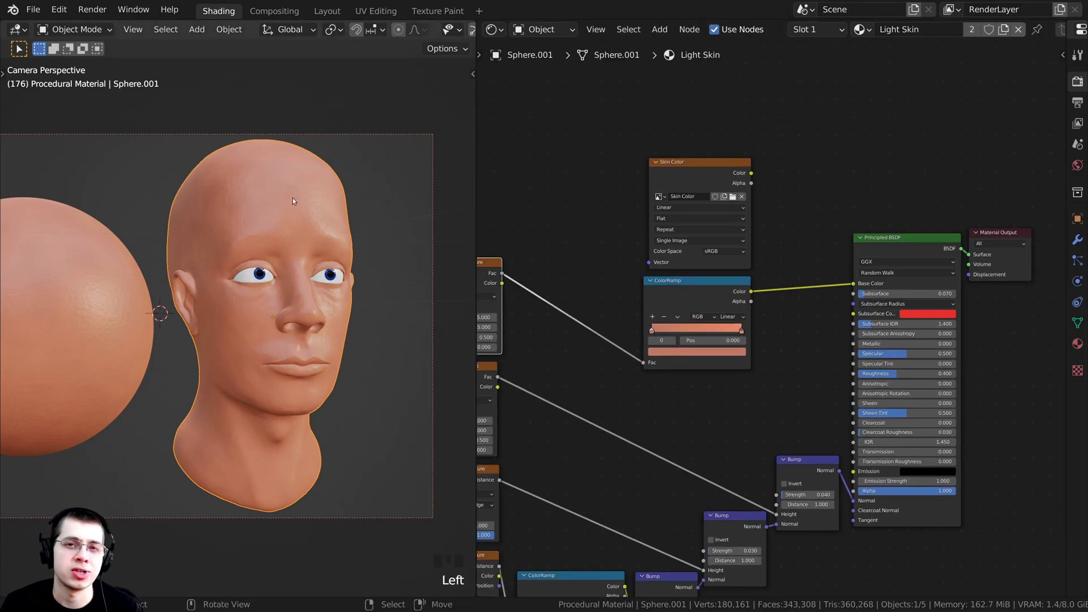
pyautogui.keyDown('shift'); pyautogui.moveTo(283, 284); pyautogui.dragTo(315, 283, button='middle'); pyautogui.keyUp('shift')
pyautogui.press('F12')
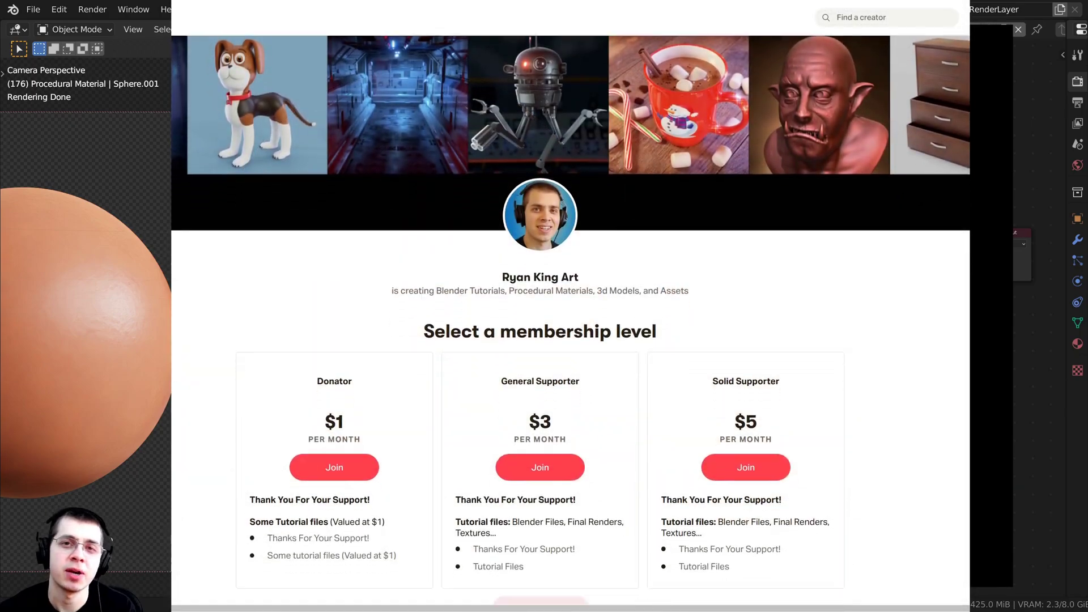
pyautogui.press('Escape')
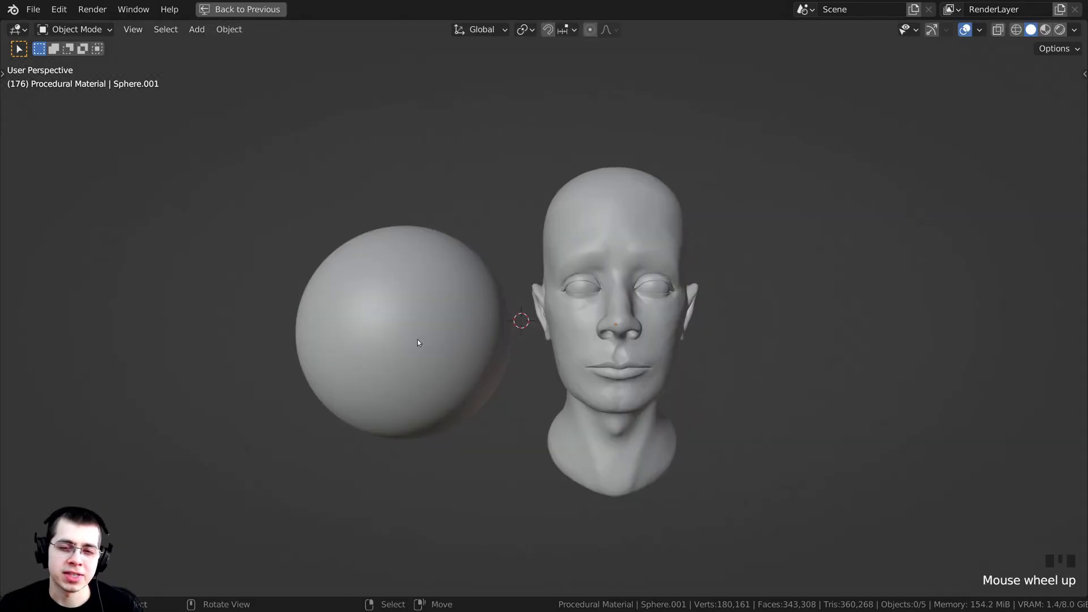
# Inspect the head model's shape from several angles in Solid shading in the maximized viewport.
pyautogui.moveTo(414, 339); pyautogui.dragTo(597, 301, button='middle')
pyautogui.rightClick(489, 285)
pyautogui.press('KP_Decimal')
pyautogui.hotkey('alt', 'a')
pyautogui.scroll(2, 567, 306)
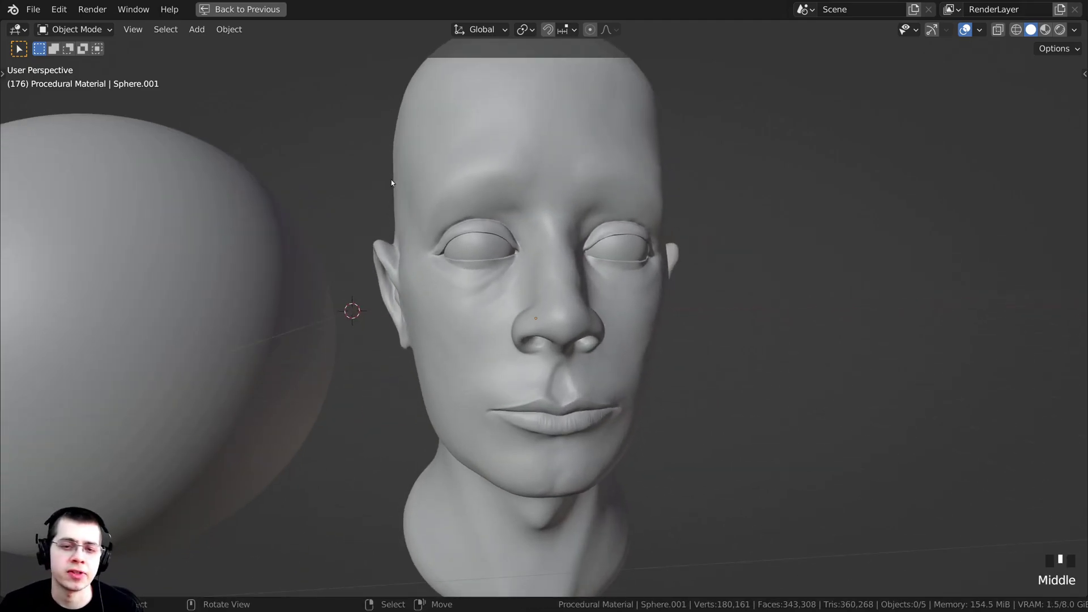
pyautogui.moveTo(467, 373)
pyautogui.mouseDown(button='middle')
pyautogui.moveTo(446, 334)
pyautogui.moveTo(606, 333)
pyautogui.mouseUp(button='middle')
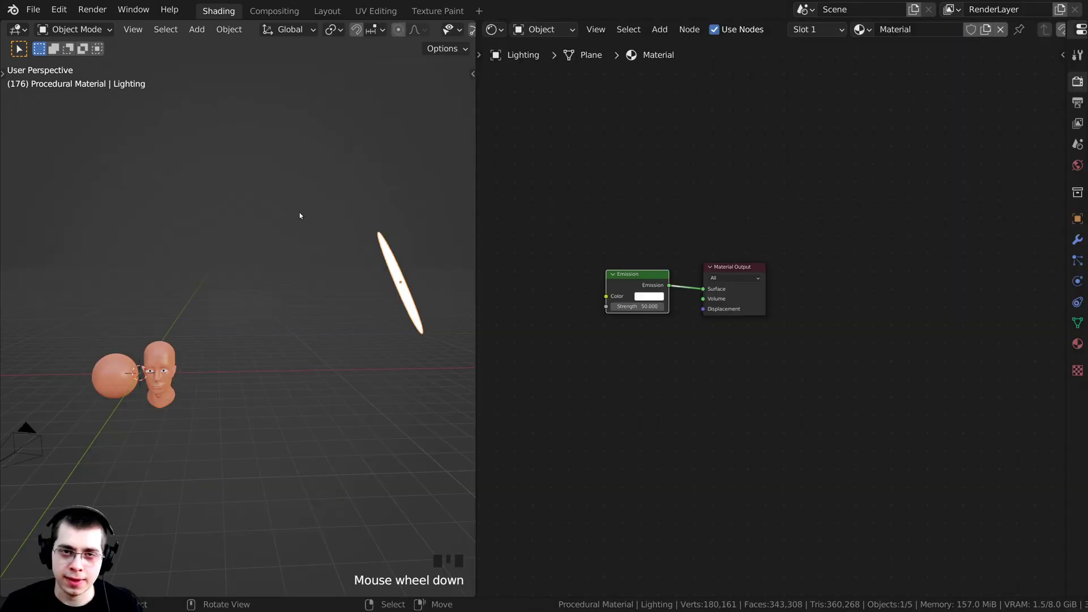
# Examine the Lighting plane beside the models and check its mesh in Edit Mode before returning to Object Mode.
pyautogui.moveTo(299, 214); pyautogui.dragTo(225, 223, button='middle')
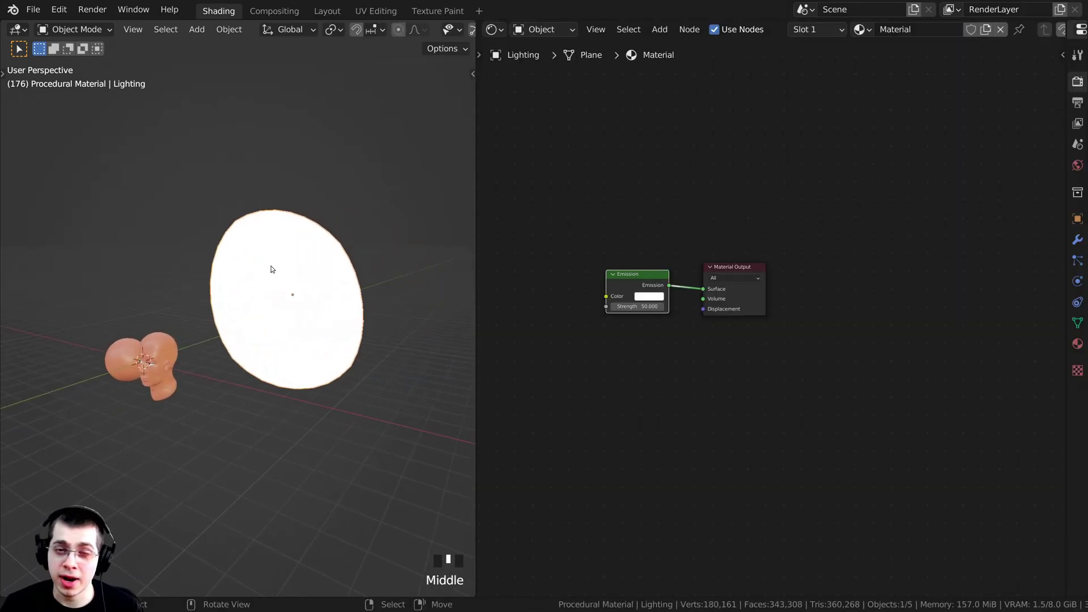
pyautogui.moveTo(257, 287); pyautogui.dragTo(280, 272, button='middle')
pyautogui.press('Tab')
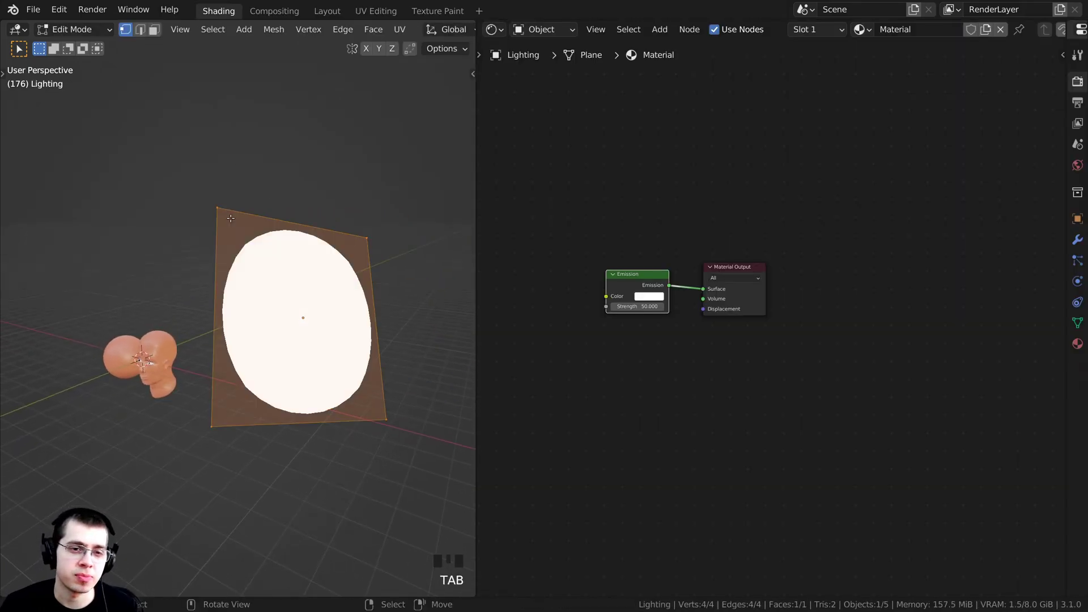
pyautogui.press('Tab')
# Examine the Lighting plane's Emission material and nudge the Emission node slightly in the node editor.
pyautogui.scroll(2, 779, 344)
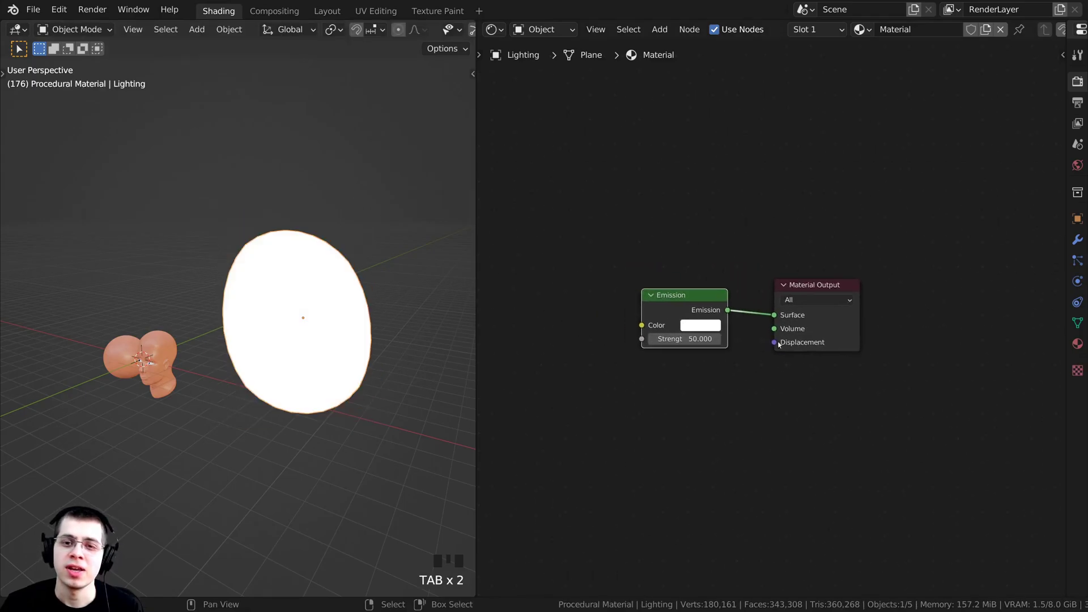
pyautogui.scroll(2, 779, 344)
pyautogui.scroll(2, 728, 298)
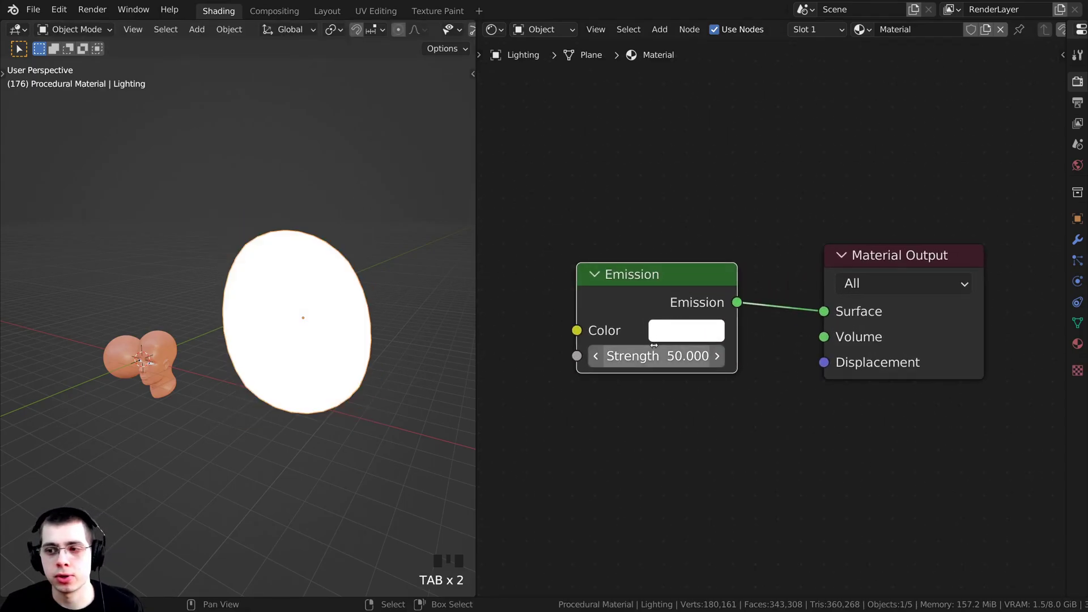
pyautogui.moveTo(369, 381); pyautogui.dragTo(283, 306, button='middle')
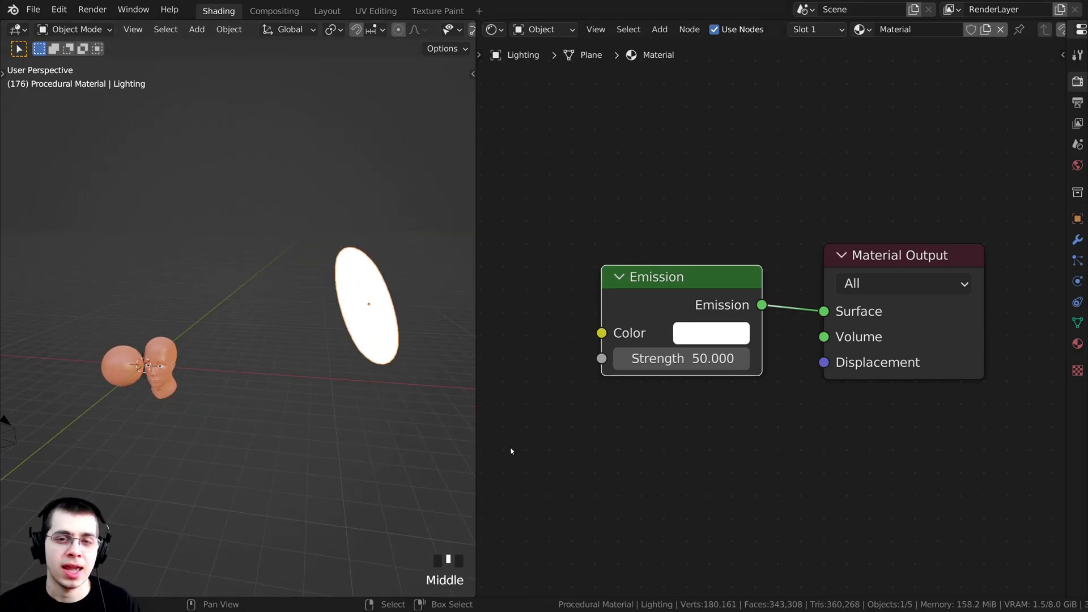
pyautogui.moveTo(712, 269)
pyautogui.mouseDown()
pyautogui.moveTo(669, 252)
pyautogui.moveTo(698, 255)
pyautogui.mouseUp()
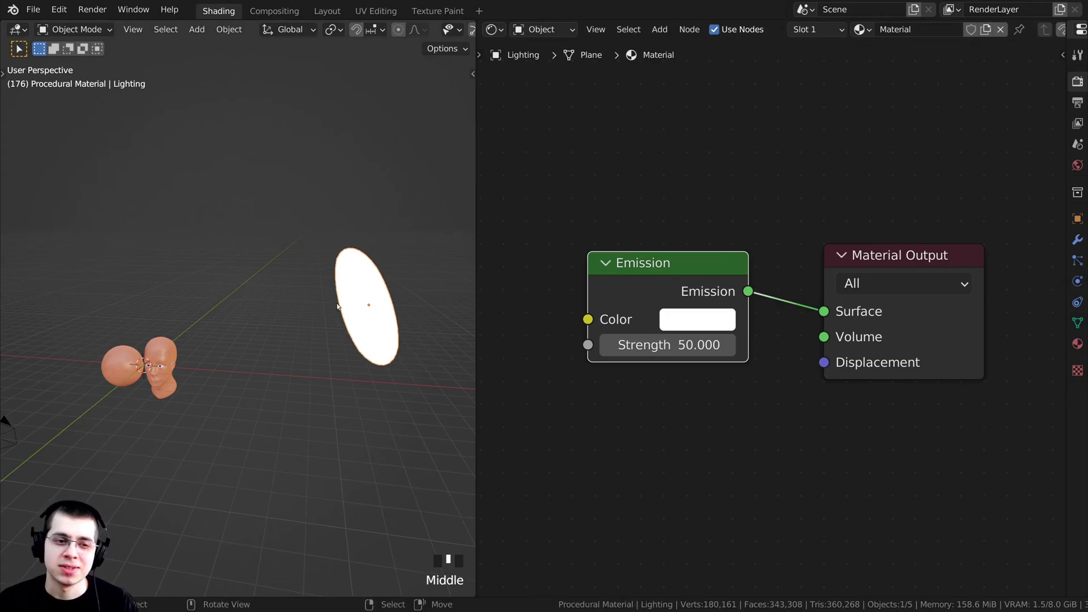
pyautogui.hotkey('shift', 'a')
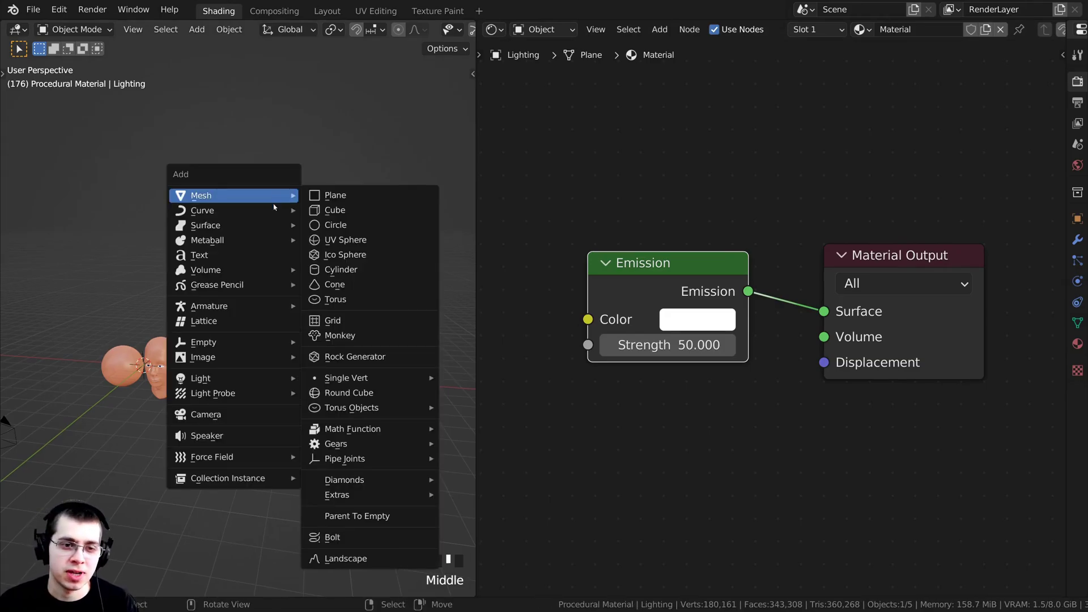
pyautogui.moveTo(233, 375)
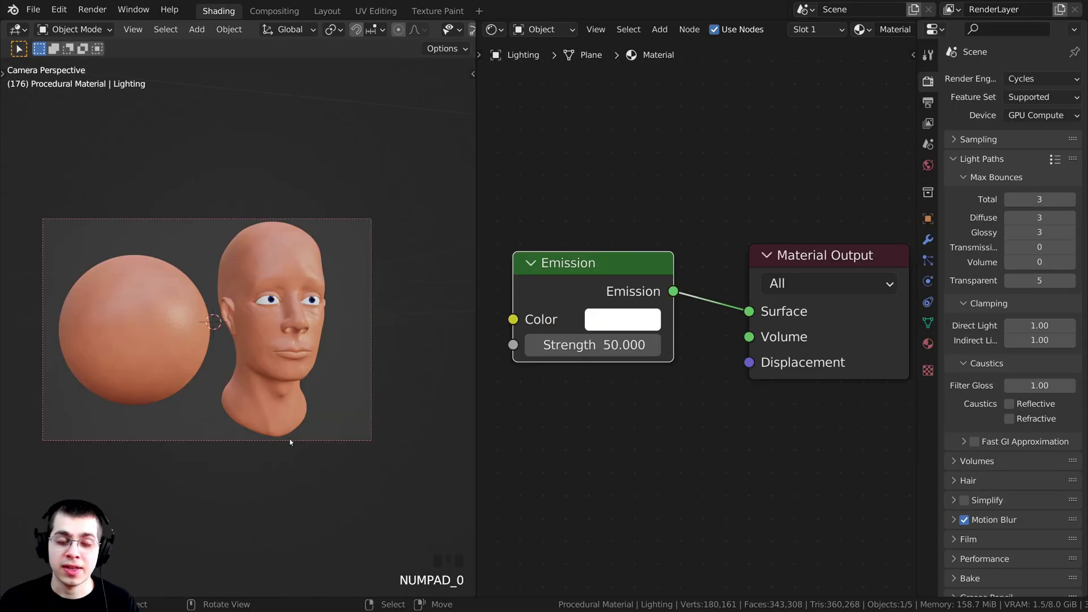
# Switch the viewport to Rendered shading and open the World properties.
pyautogui.press('z')
pyautogui.click(292, 329)
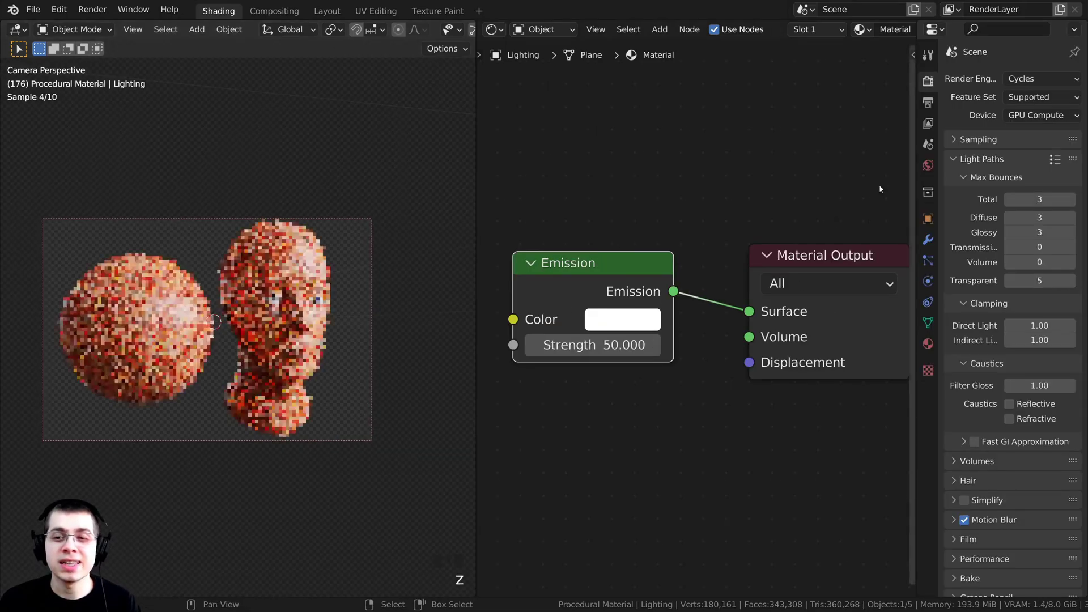
pyautogui.click(927, 165)
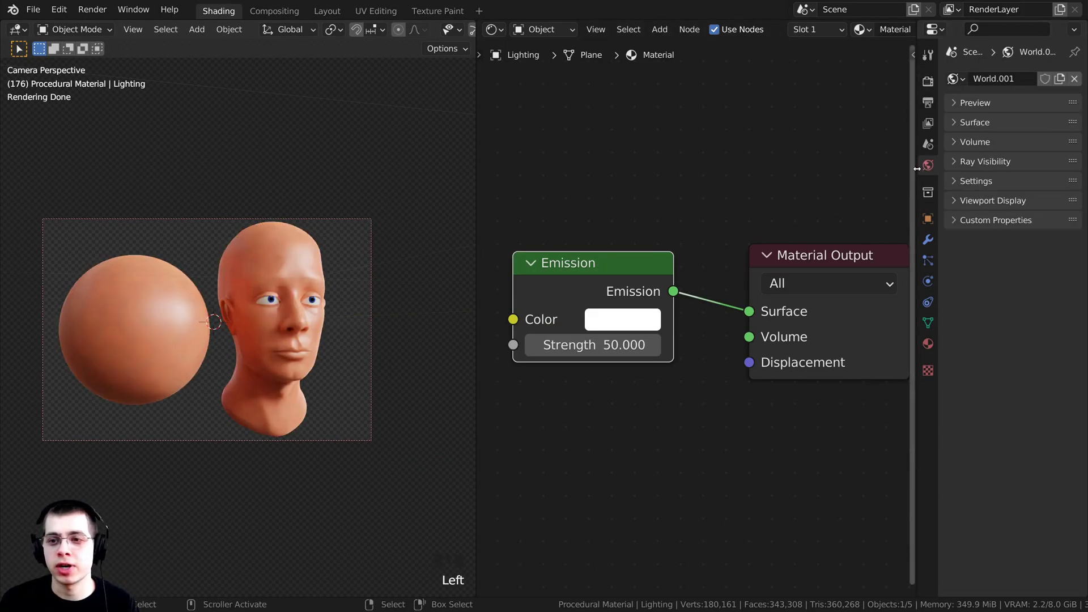
# Examine the World's Surface settings with the machine_shop_02_1k.hdr environment image, restoring the wide node editor.
pyautogui.moveTo(916, 169); pyautogui.dragTo(805, 169)
pyautogui.click(862, 122)
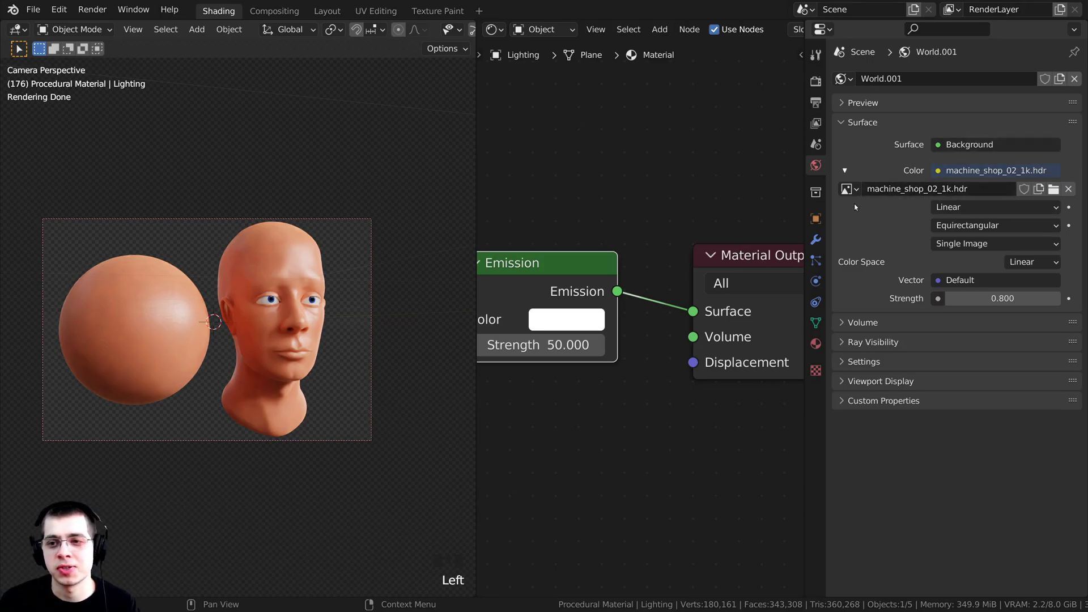
pyautogui.moveTo(804, 340); pyautogui.dragTo(1066, 340)
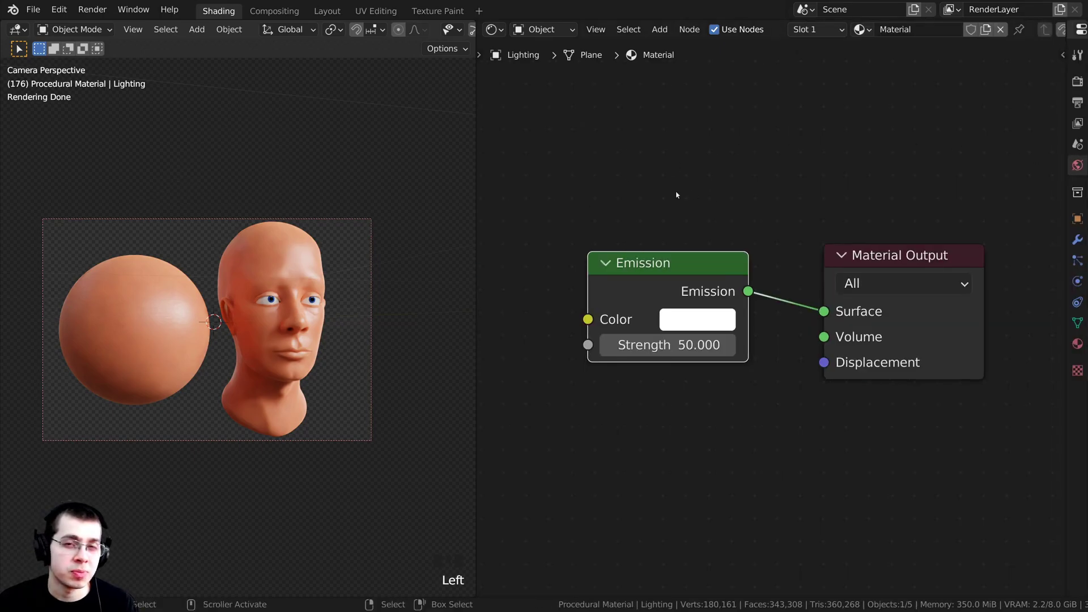
# Open the Preferences window.
pyautogui.scroll(2, 306, 306)
pyautogui.keyDown('shift'); pyautogui.moveTo(294, 306); pyautogui.dragTo(313, 305, button='middle'); pyautogui.keyUp('shift')
pyautogui.scroll(-3, 313, 305)
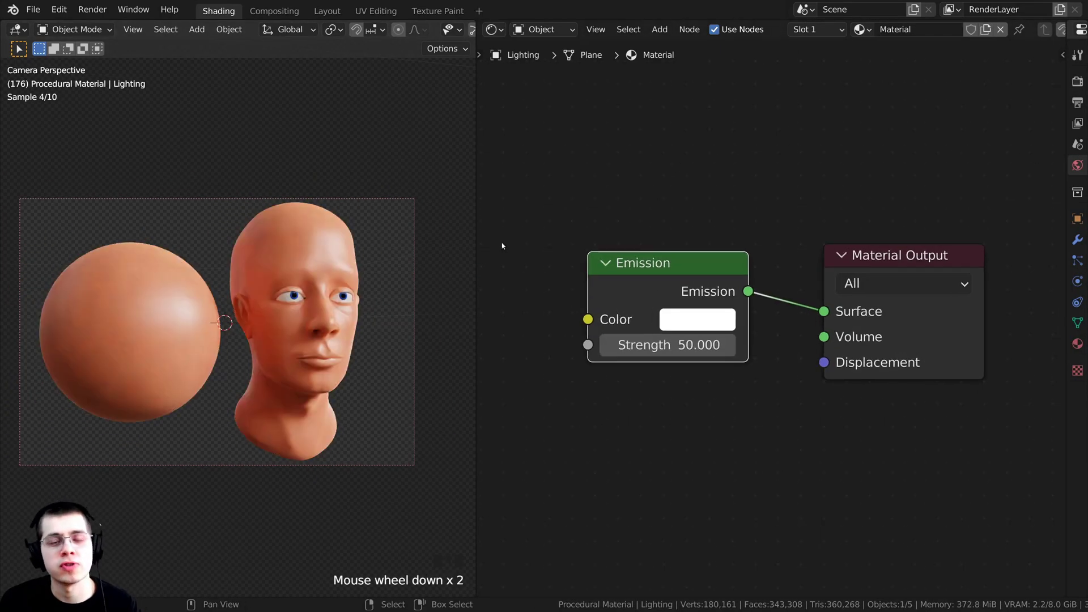
pyautogui.scroll(1, 263, 226)
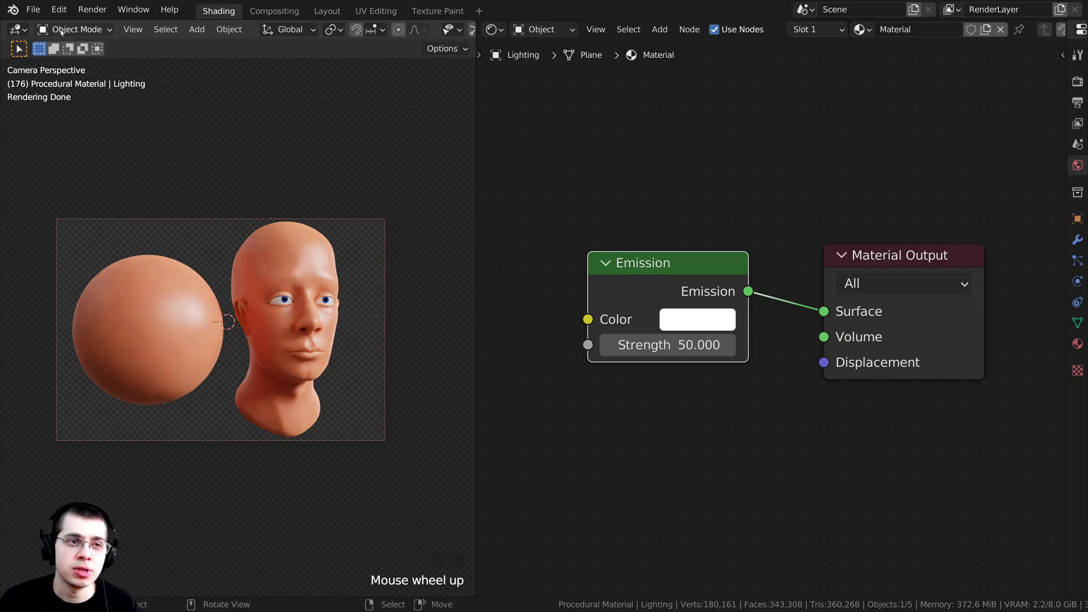
pyautogui.click(60, 10)
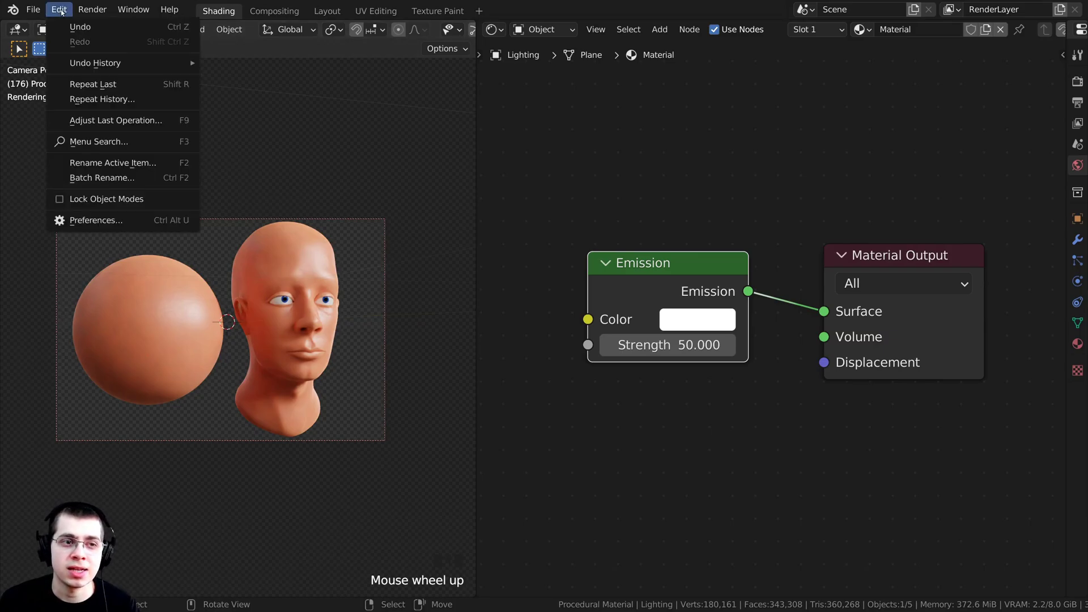
pyautogui.click(93, 222)
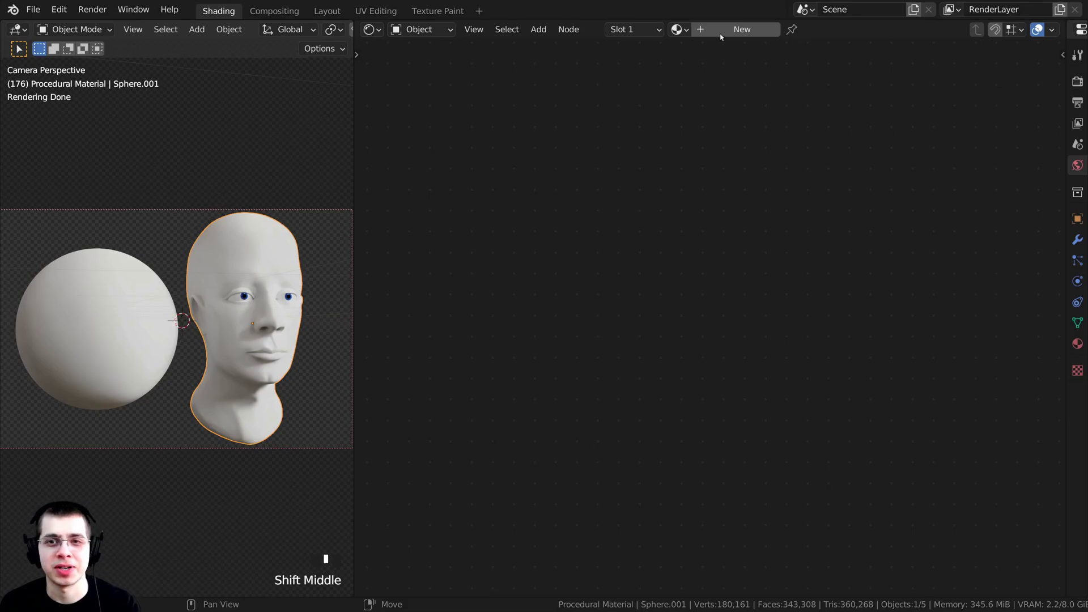
# Create a new material named "Procedural Skin" on the head and apply the same material to the sphere.
pyautogui.click(720, 31)
pyautogui.click(774, 32)
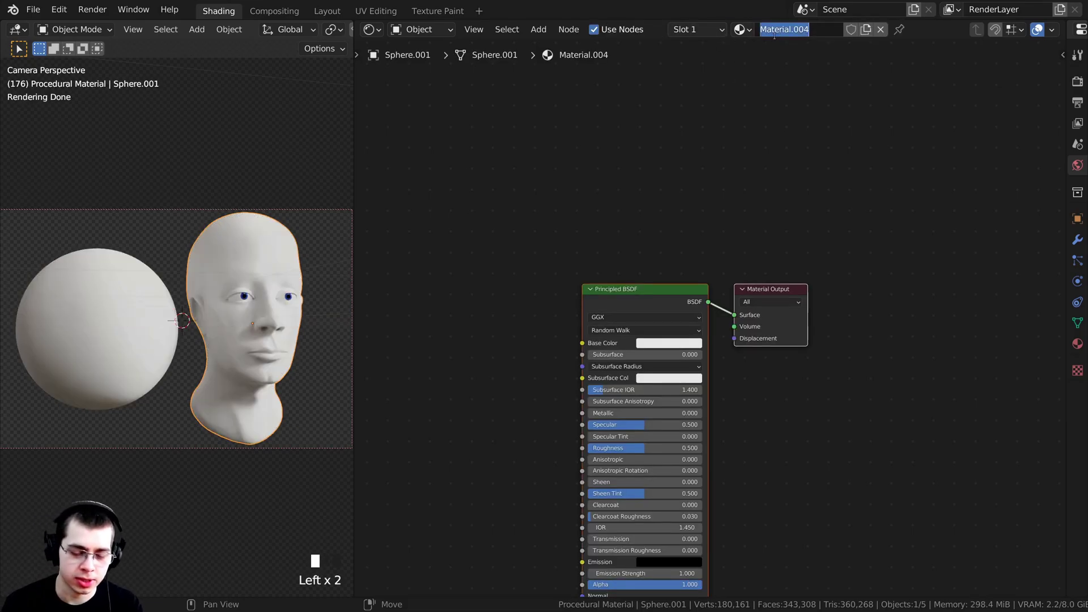
pyautogui.write('Procedural Skin')
pyautogui.press('Return')
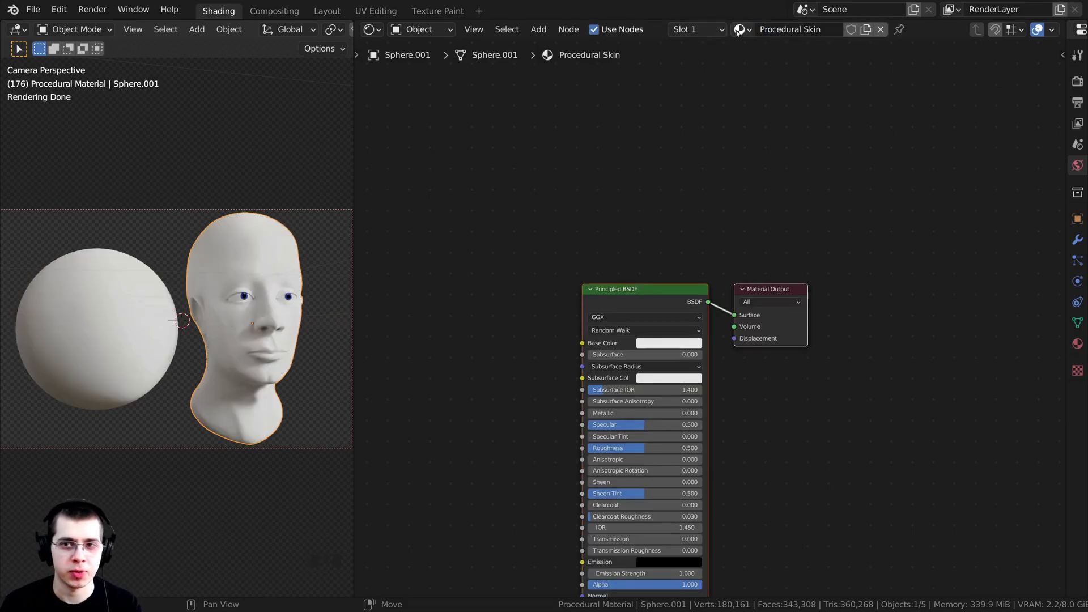
pyautogui.moveTo(774, 33); pyautogui.dragTo(106, 304)
# Add a Noise Texture node well ahead of the Principled BSDF, leaving space between them.
pyautogui.moveTo(601, 333); pyautogui.dragTo(715, 204, button='middle')
pyautogui.hotkey('shift', 'a')
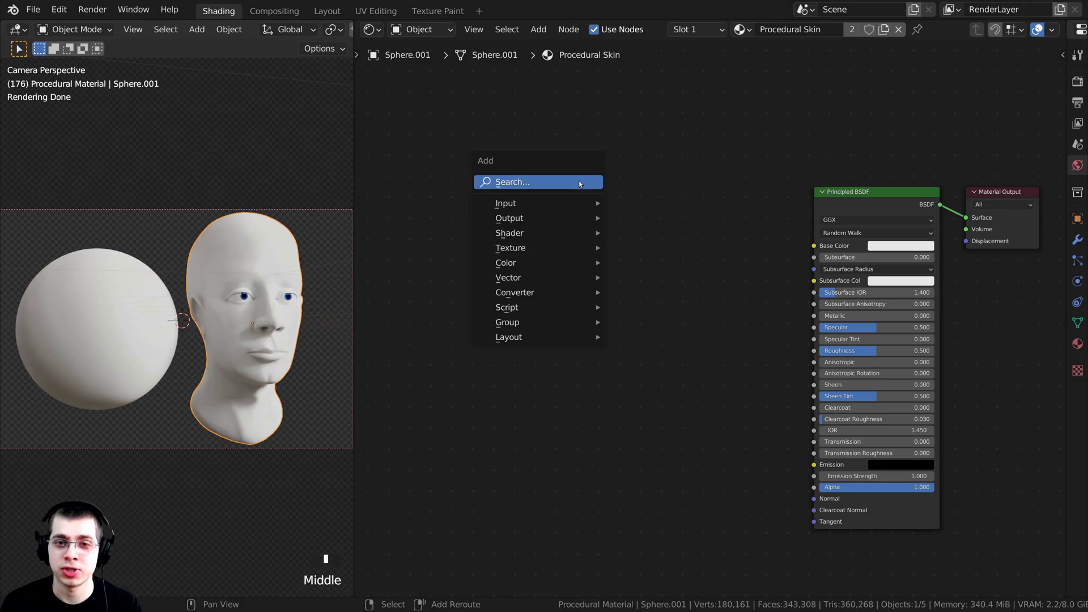
pyautogui.click(550, 181)
pyautogui.write('noi')
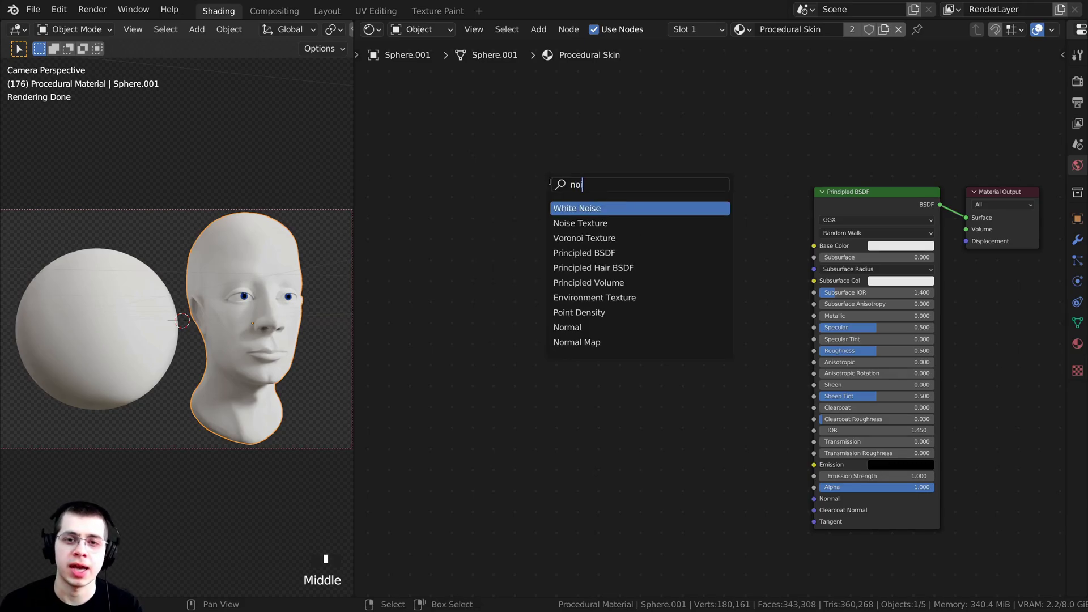
pyautogui.click(603, 224)
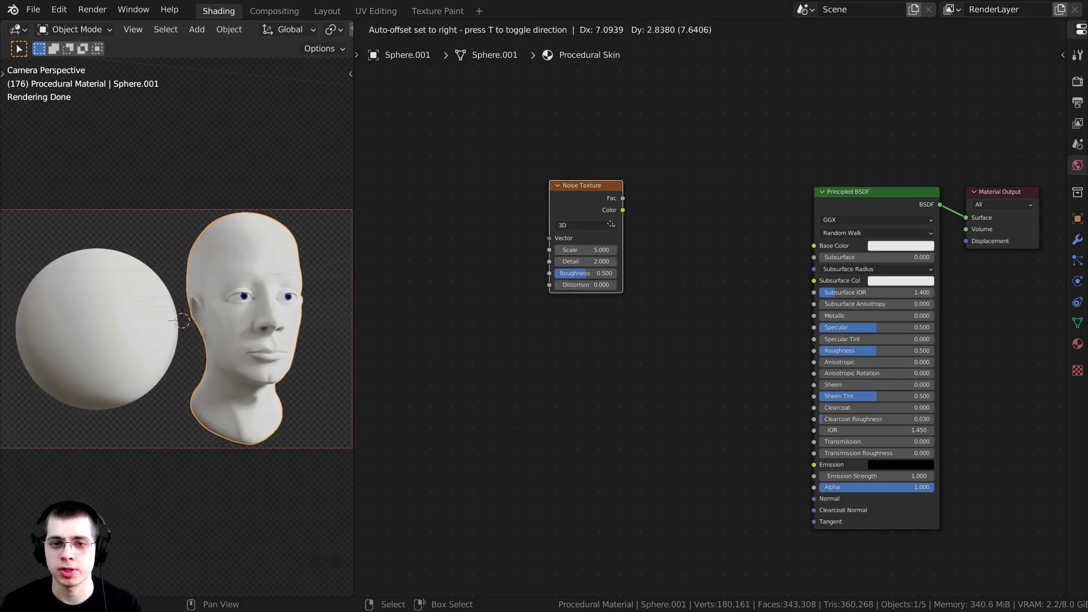
pyautogui.click(571, 234)
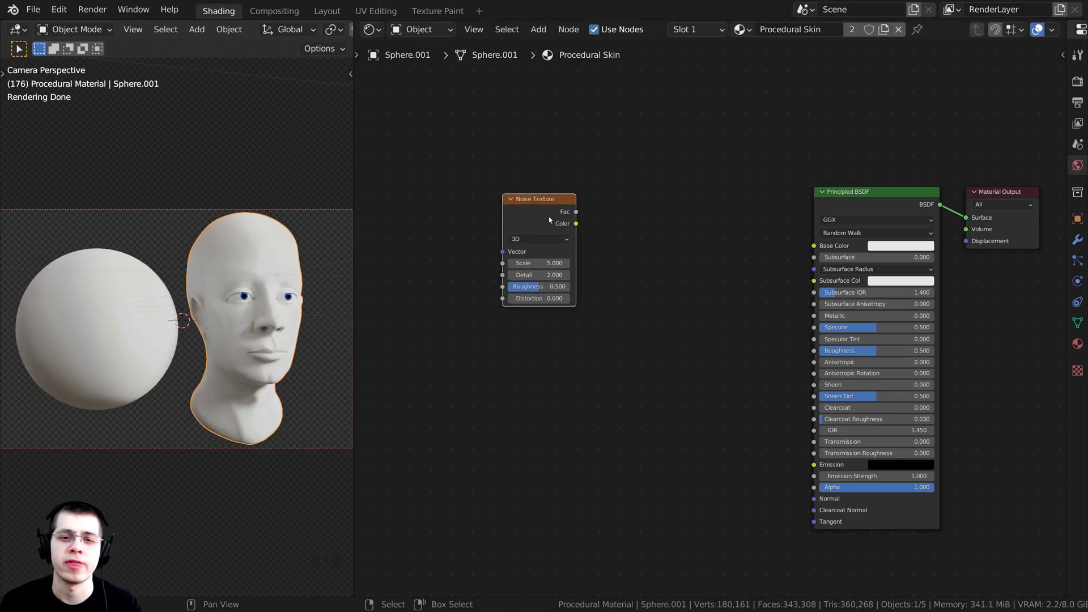
# Add Texture Coordinate and Mapping nodes linked into the Noise Texture's Vector input.
pyautogui.scroll(1, 596, 230)
pyautogui.scroll(1, 556, 232)
pyautogui.moveTo(592, 232); pyautogui.dragTo(603, 231)
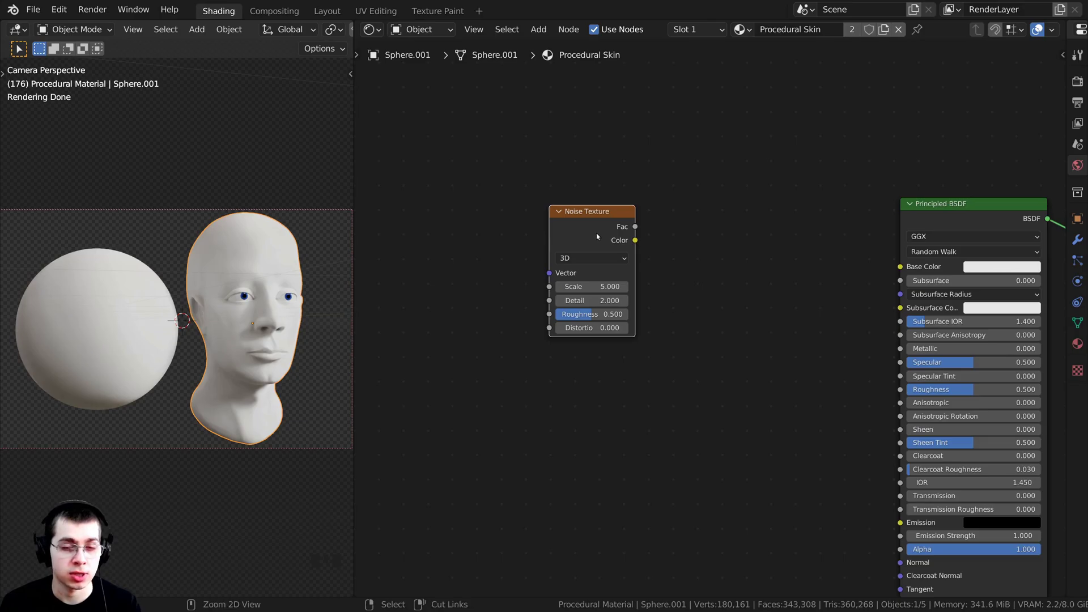
pyautogui.hotkey('ctrl', 't')
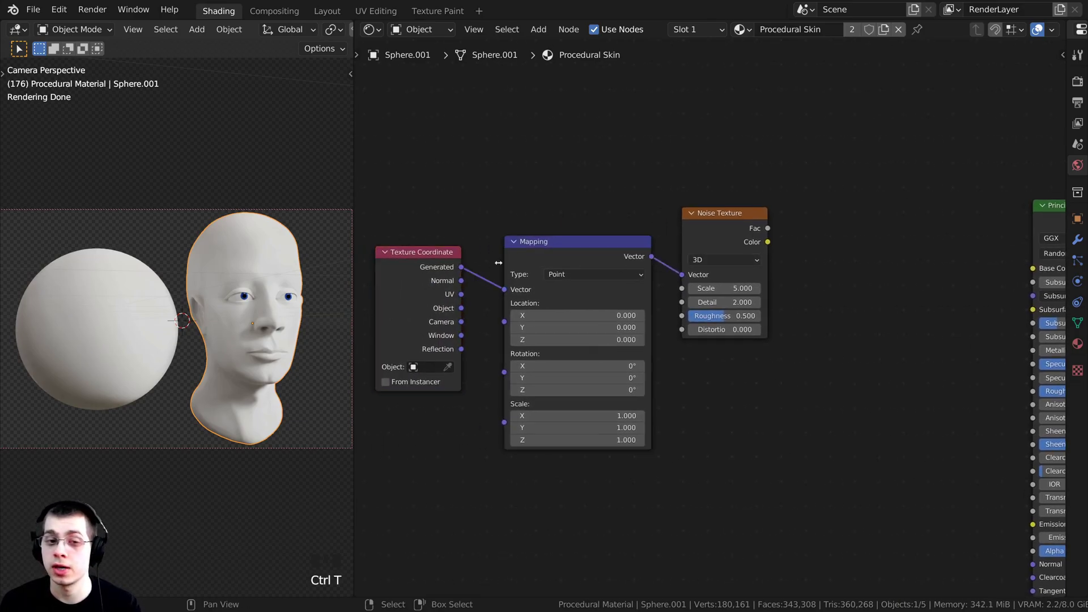
pyautogui.moveTo(464, 228); pyautogui.dragTo(463, 254)
# Replace the Mapping node with a direct link from Texture Coordinate's Object output to the Noise Texture's Vector input, tightening the node spacing.
pyautogui.moveTo(599, 234)
pyautogui.mouseDown()
pyautogui.moveTo(596, 221)
pyautogui.moveTo(613, 219)
pyautogui.mouseUp()
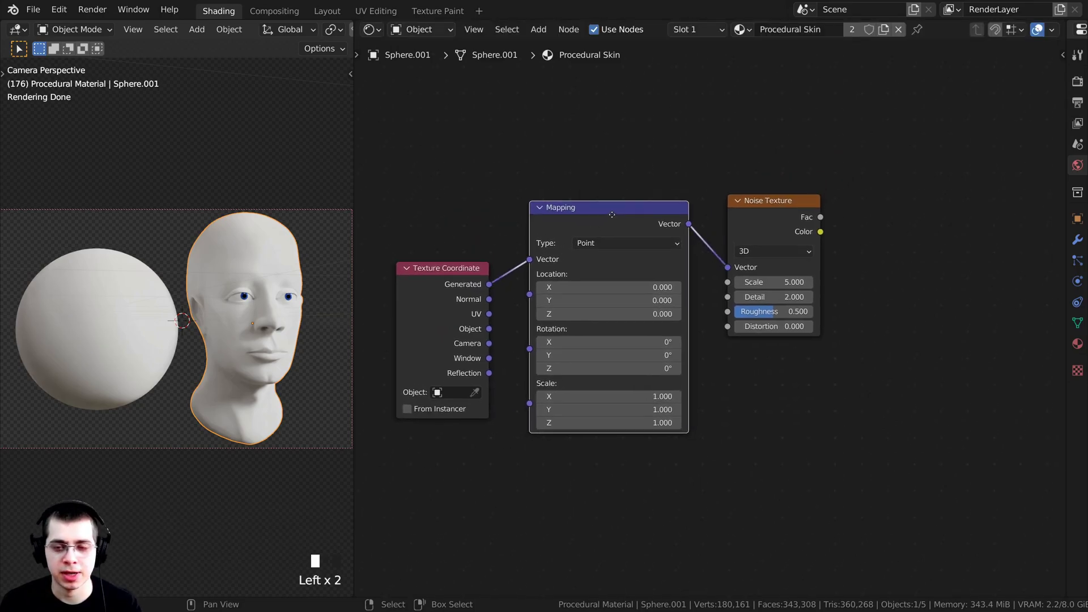
pyautogui.press('x')
pyautogui.scroll(1, 509, 296)
pyautogui.moveTo(486, 332); pyautogui.dragTo(745, 266)
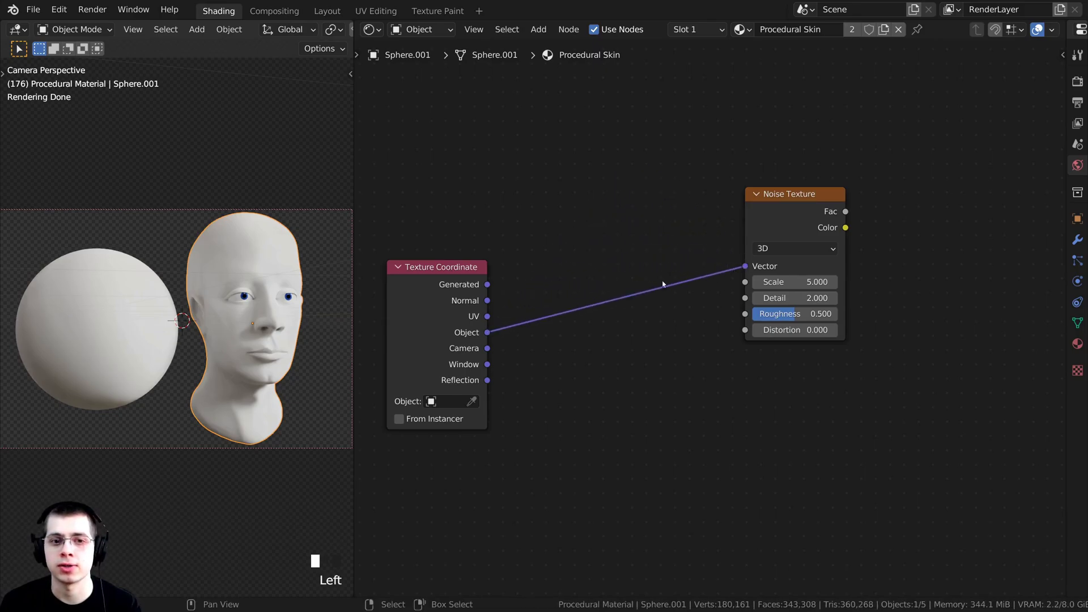
pyautogui.scroll(-1, 663, 287)
pyautogui.moveTo(764, 226); pyautogui.dragTo(630, 236)
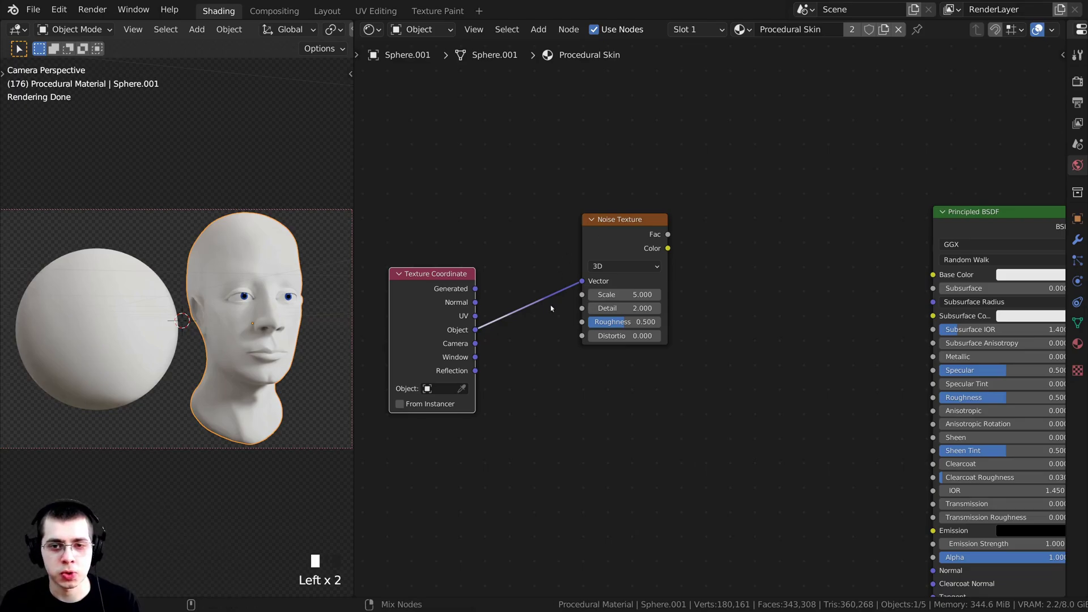
# Preview the Noise Texture's Fac output on the models and view the pattern on the head up close.
pyautogui.keyDown('ctrl'); pyautogui.keyDown('shift'); pyautogui.click(619, 242); pyautogui.keyUp('shift'); pyautogui.keyUp('ctrl')
pyautogui.keyDown('shift'); pyautogui.moveTo(250, 318); pyautogui.dragTo(229, 318, button='middle'); pyautogui.keyUp('shift')
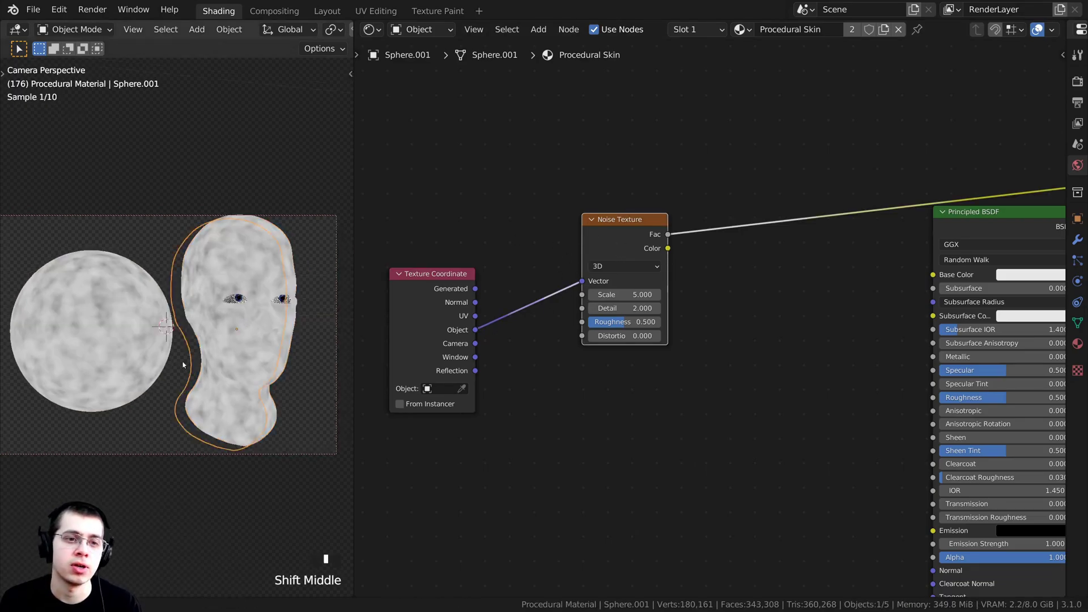
pyautogui.scroll(2, 229, 319)
pyautogui.moveTo(637, 335); pyautogui.dragTo(580, 328, button='middle')
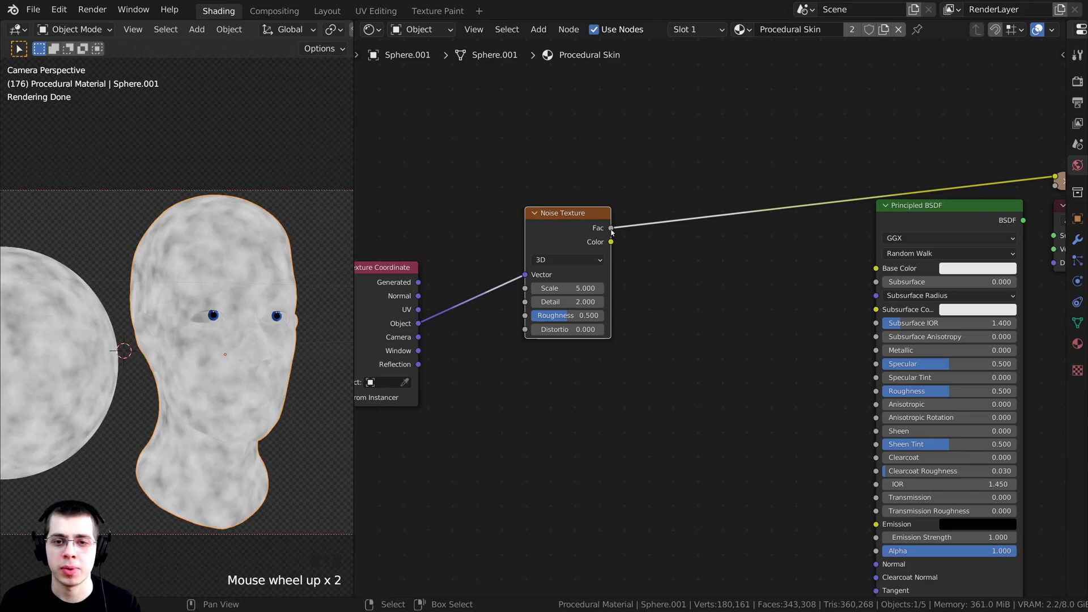
# Connect the Noise Texture's Fac output to the Principled BSDF's Base Color and preview the full shader on the head.
pyautogui.moveTo(611, 228); pyautogui.dragTo(876, 268)
pyautogui.keyDown('ctrl'); pyautogui.hscroll(3, 863, 203); pyautogui.keyUp('ctrl')
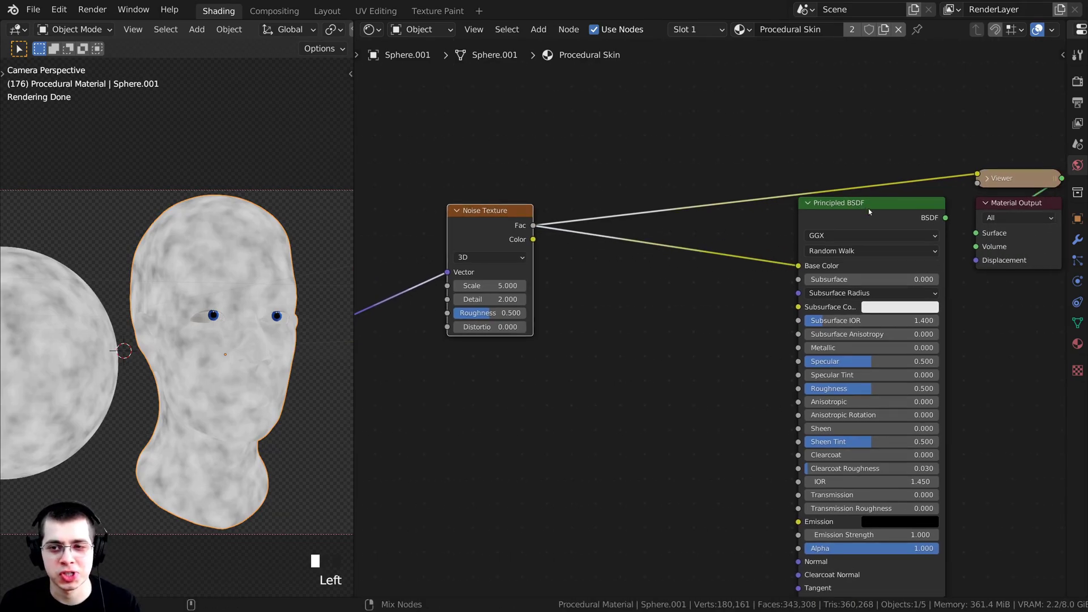
pyautogui.keyDown('ctrl'); pyautogui.keyDown('shift'); pyautogui.click(869, 208); pyautogui.keyUp('shift'); pyautogui.keyUp('ctrl')
pyautogui.scroll(2, 232, 318)
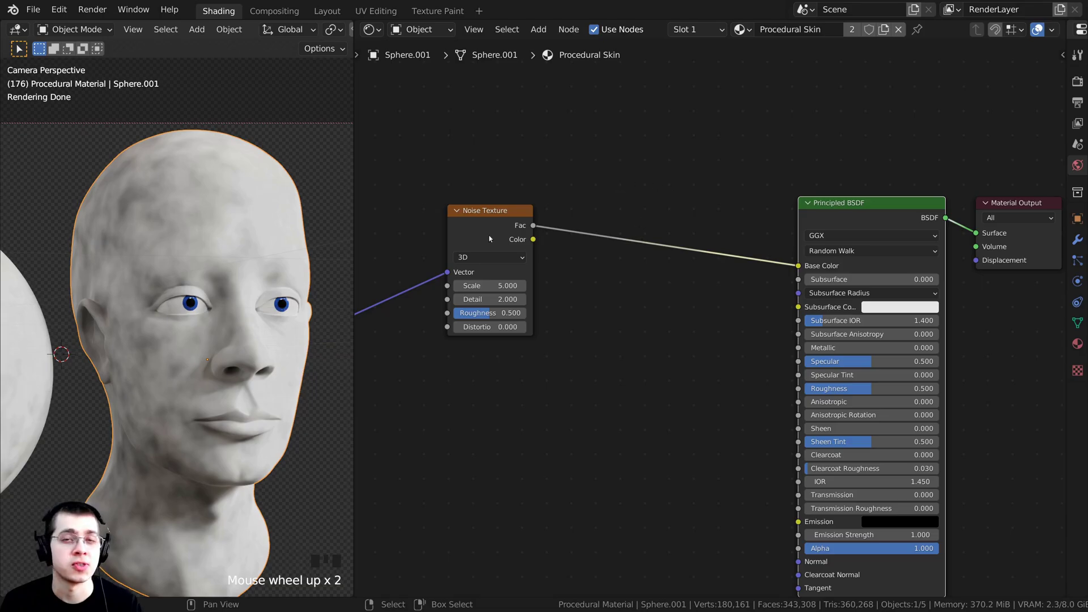
# Insert a ColorRamp node between the Noise Texture's Fac output and the Principled BSDF's Base Color.
pyautogui.hotkey('shift', 'a')
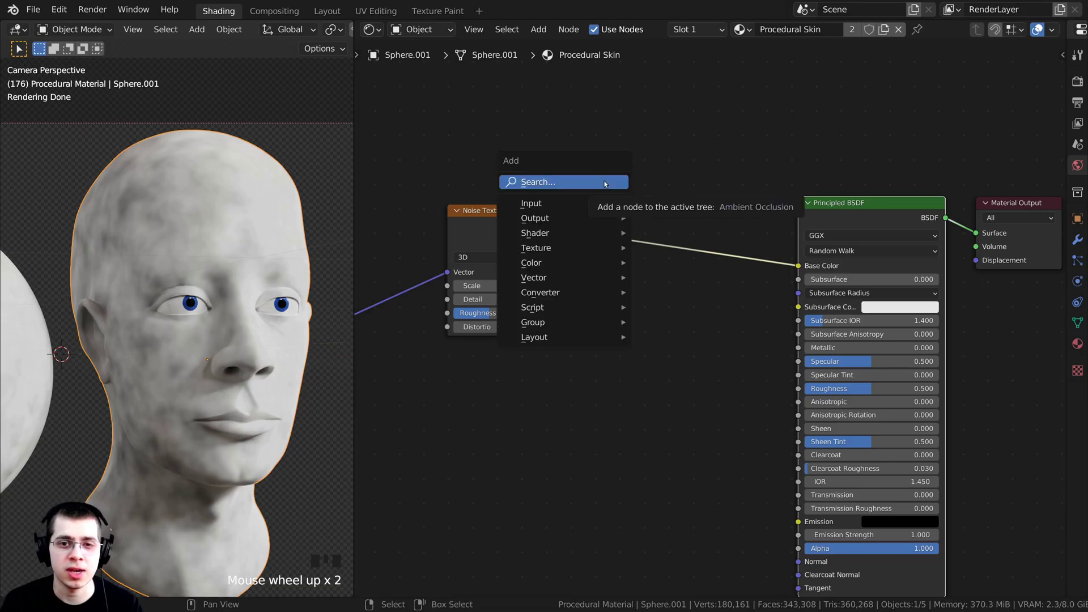
pyautogui.click(604, 182)
pyautogui.write('col')
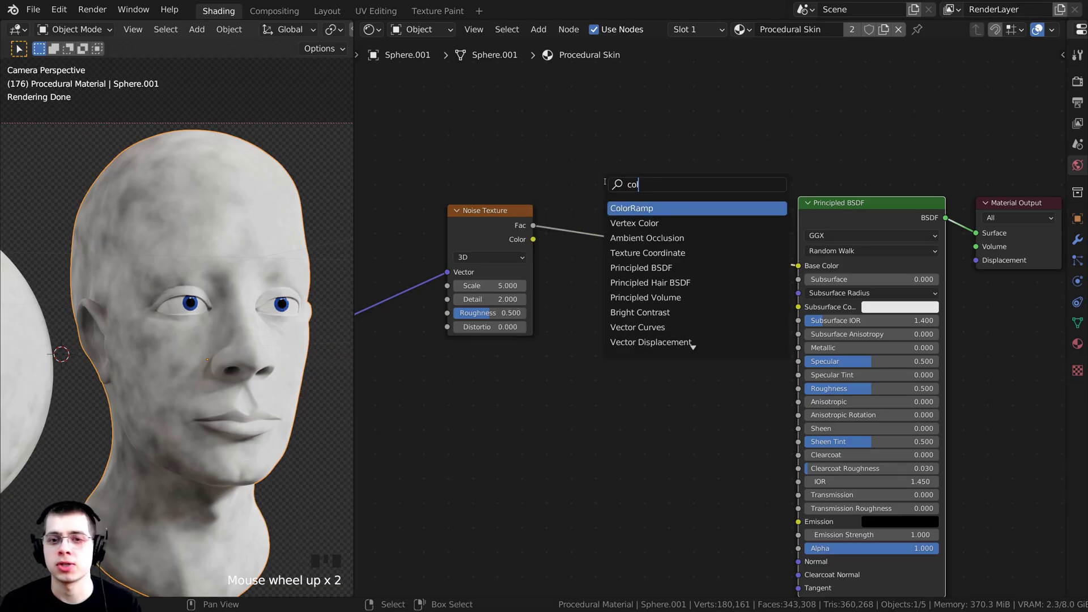
pyautogui.click(637, 208)
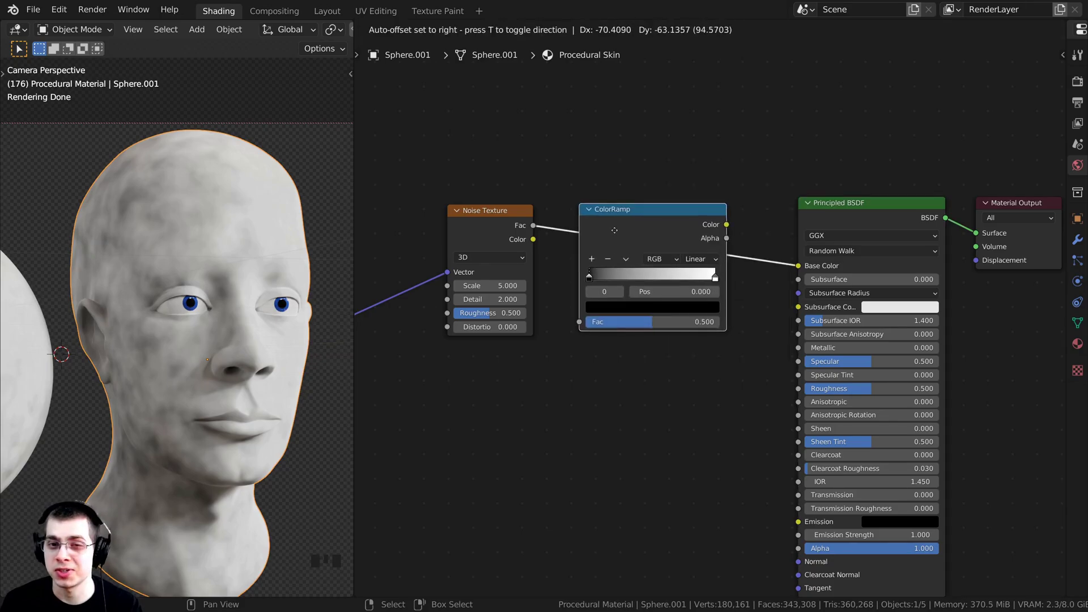
pyautogui.click(632, 231)
pyautogui.click(627, 230)
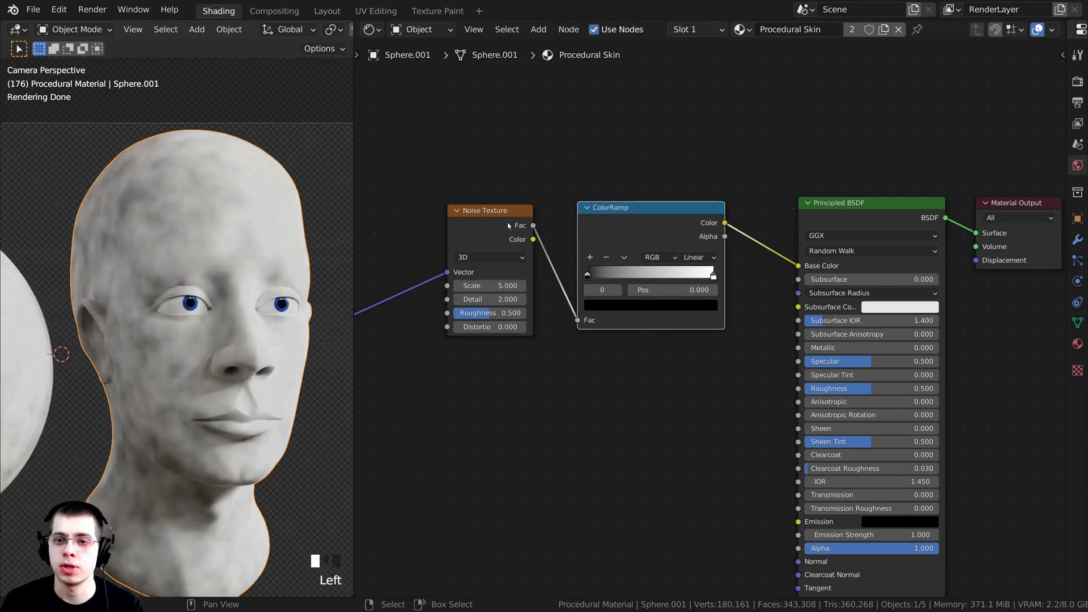
pyautogui.click(821, 223)
pyautogui.click(655, 213)
pyautogui.click(655, 214)
# Set the ColorRamp's white stop at position 1.000 to the hex colour E78A6A.
pyautogui.scroll(2, 655, 214)
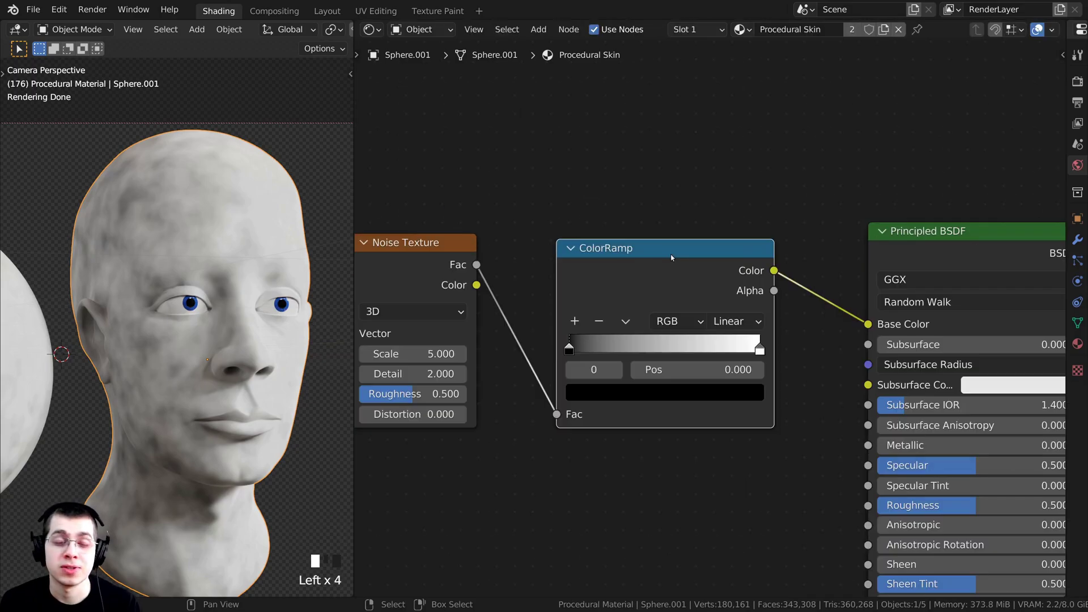
pyautogui.click(759, 348)
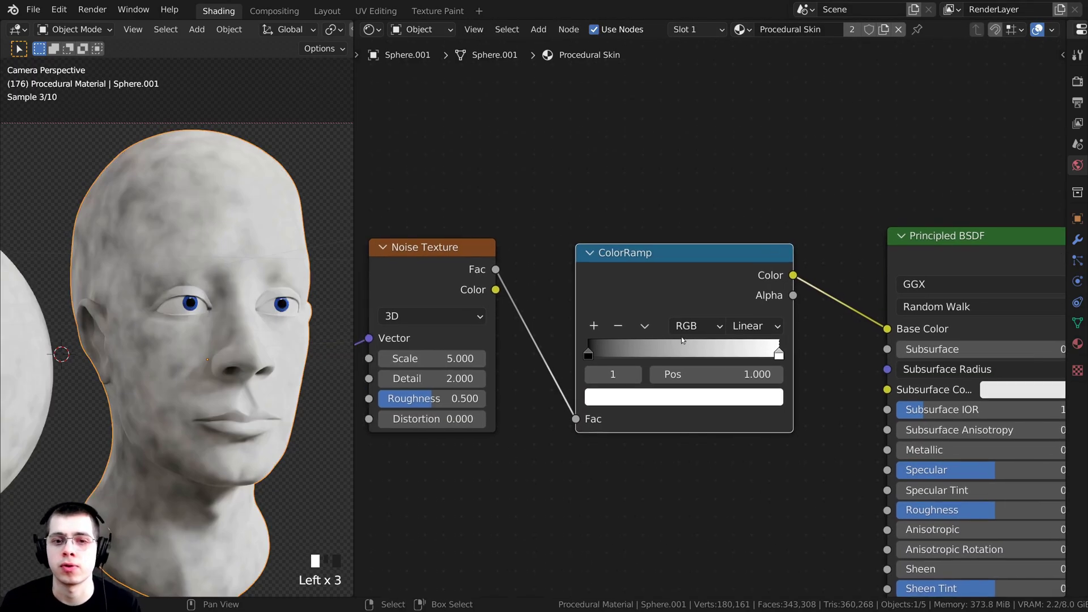
pyautogui.click(680, 396)
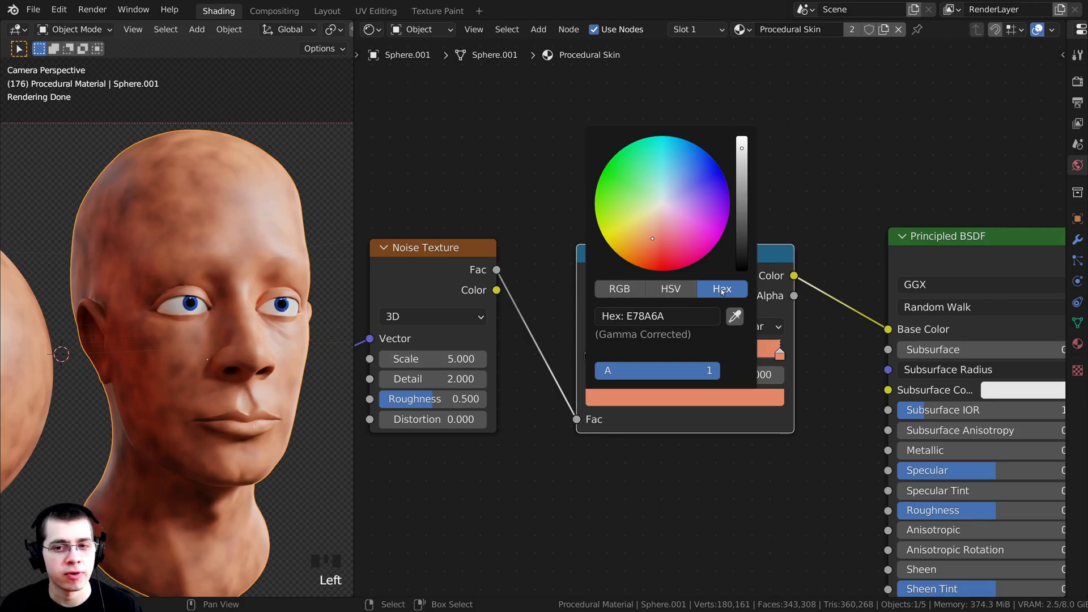
pyautogui.scroll(4, 627, 407)
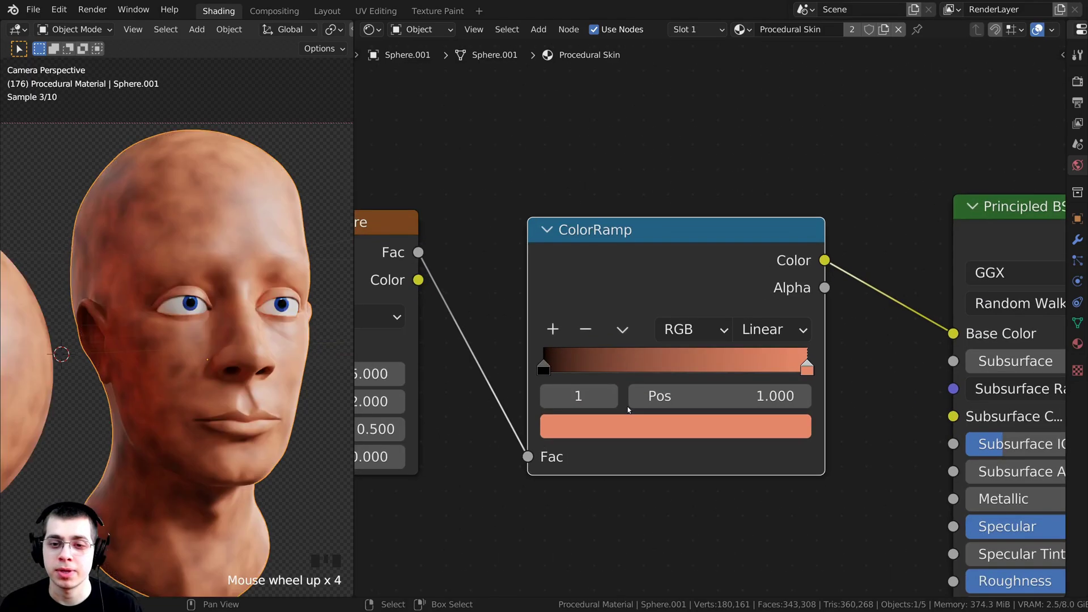
pyautogui.click(627, 422)
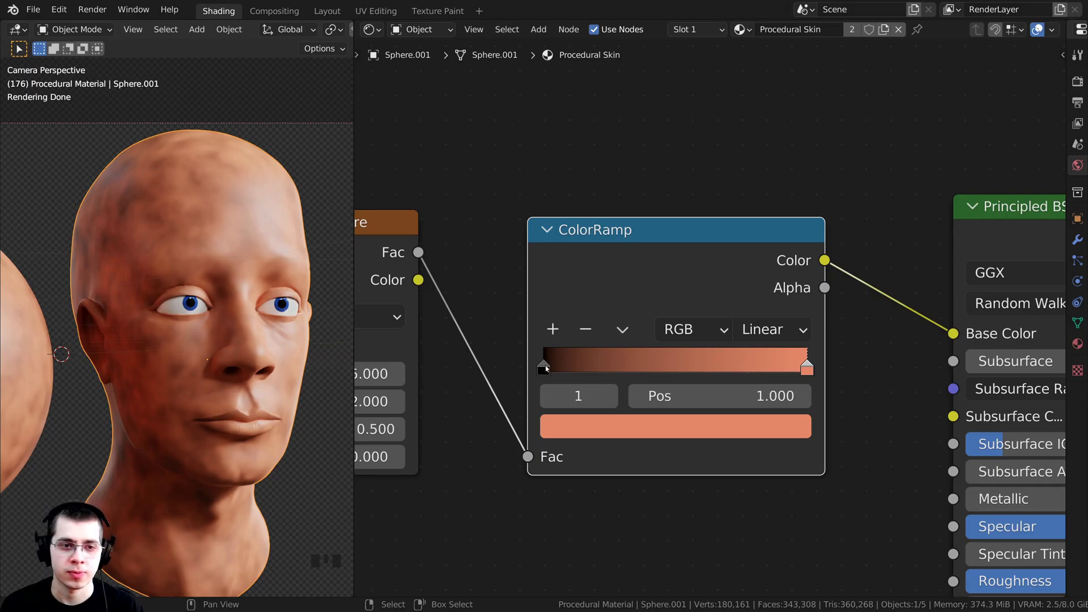
# Replace the ColorRamp's black stop with a new stop of the same orange skin tone at position 0.000.
pyautogui.moveTo(545, 366); pyautogui.dragTo(552, 369)
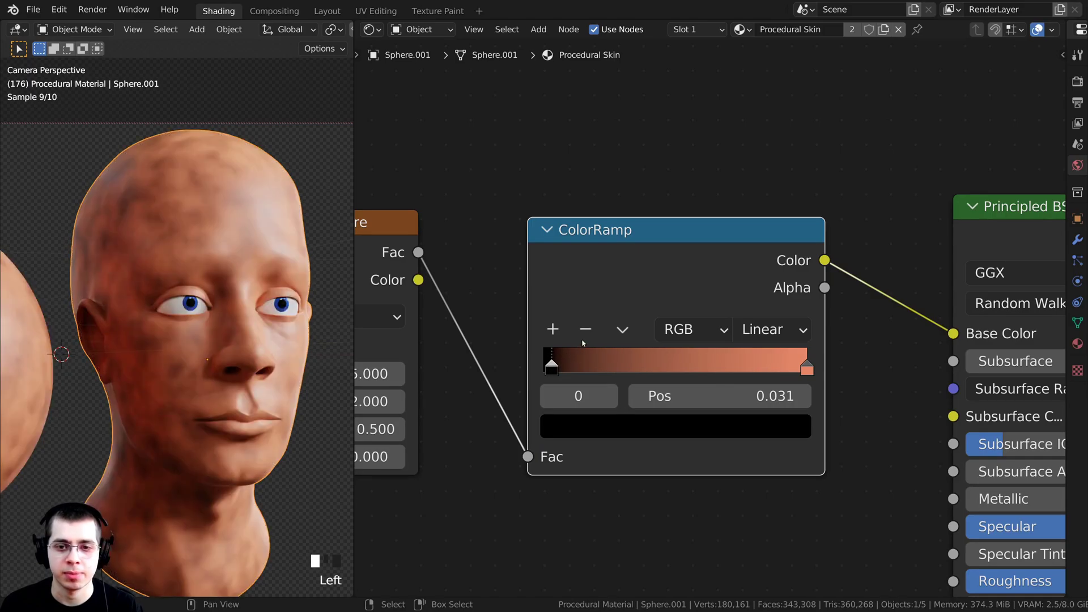
pyautogui.click(587, 335)
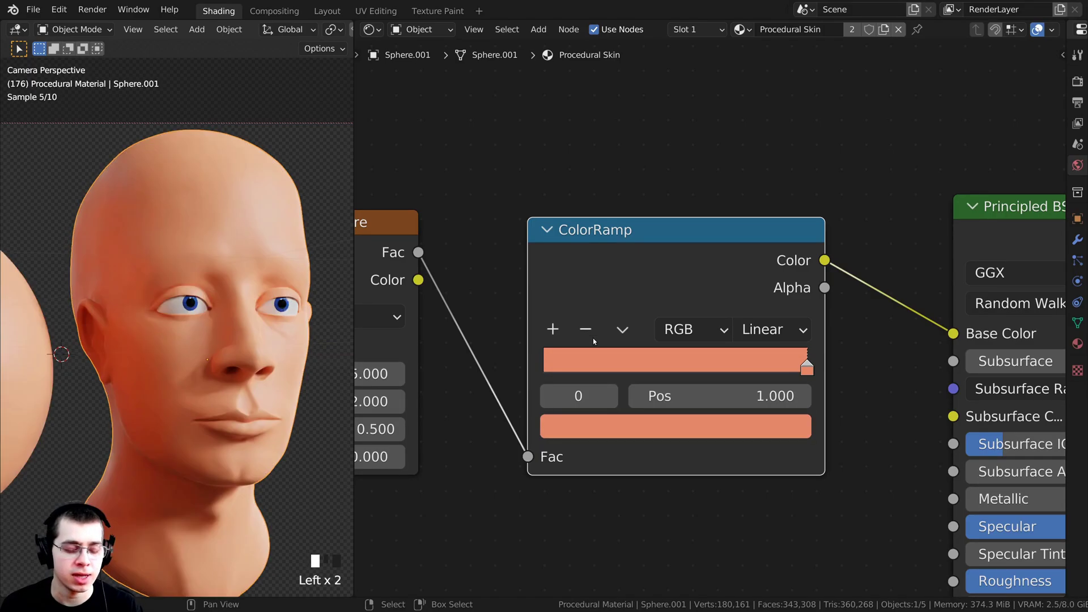
pyautogui.keyDown('ctrl'); pyautogui.click(685, 358); pyautogui.keyUp('ctrl')
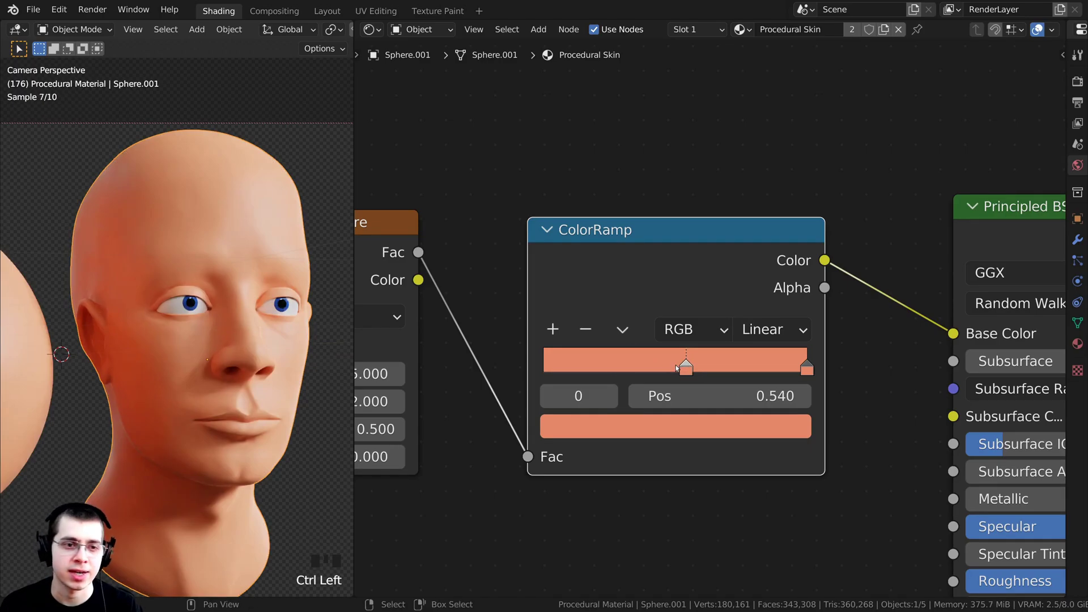
pyautogui.moveTo(692, 348); pyautogui.dragTo(723, 348, button='middle')
pyautogui.moveTo(723, 348); pyautogui.dragTo(527, 352)
pyautogui.moveTo(559, 378); pyautogui.dragTo(530, 399, button='middle')
pyautogui.moveTo(543, 376)
pyautogui.mouseDown()
pyautogui.moveTo(558, 379)
pyautogui.moveTo(544, 382)
pyautogui.mouseUp()
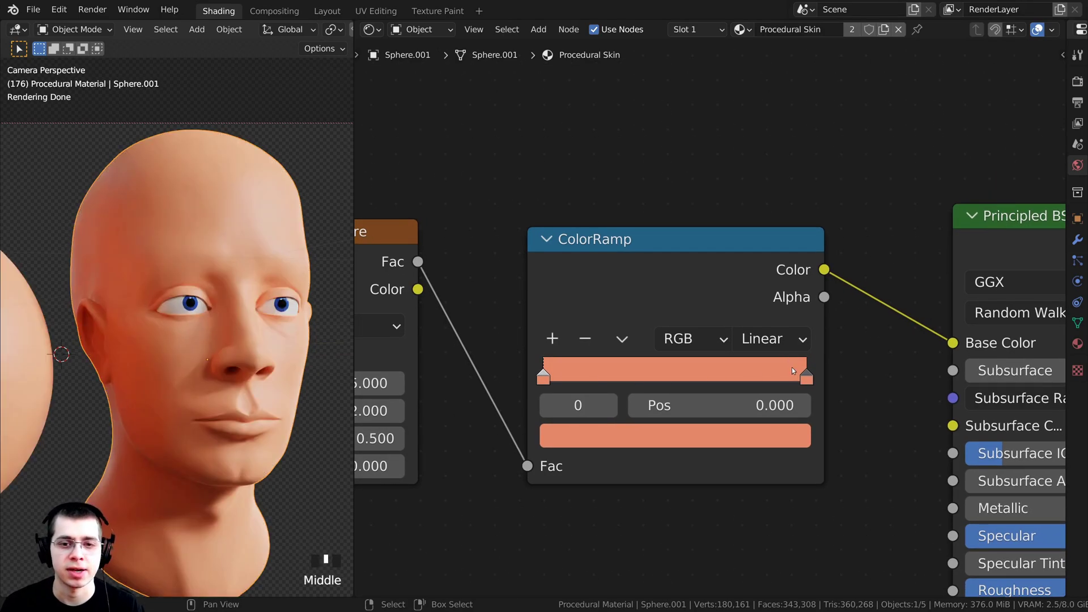
pyautogui.click(544, 379)
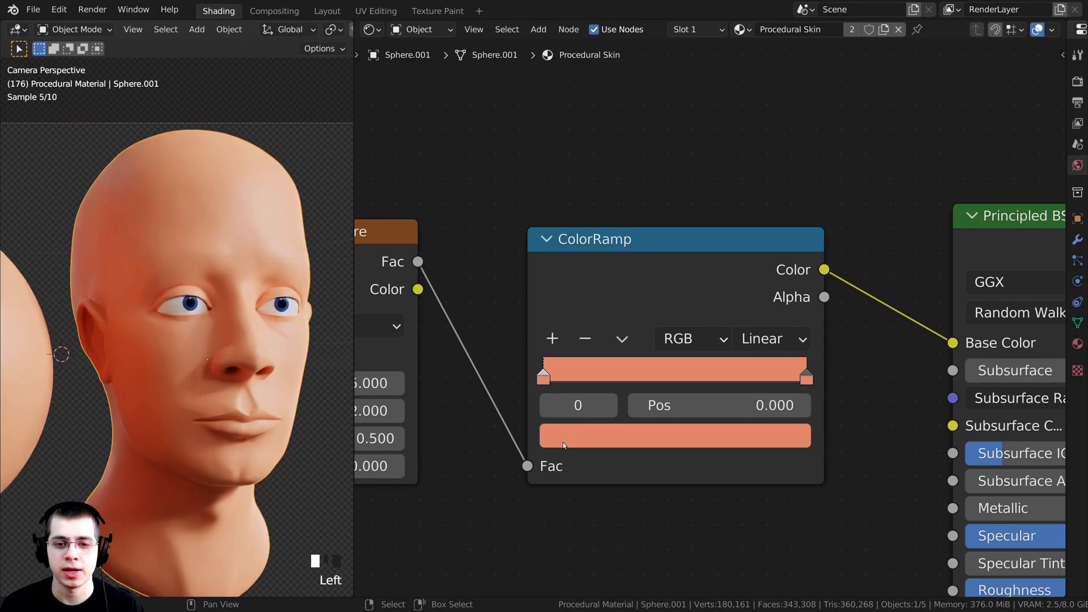
# Set the ColorRamp stop at position 0.000 to the hex colour C27A63 and preview the ColorRamp's output on the head.
pyautogui.click(562, 442)
pyautogui.click(606, 325)
pyautogui.write('C27A63')
pyautogui.press('Return')
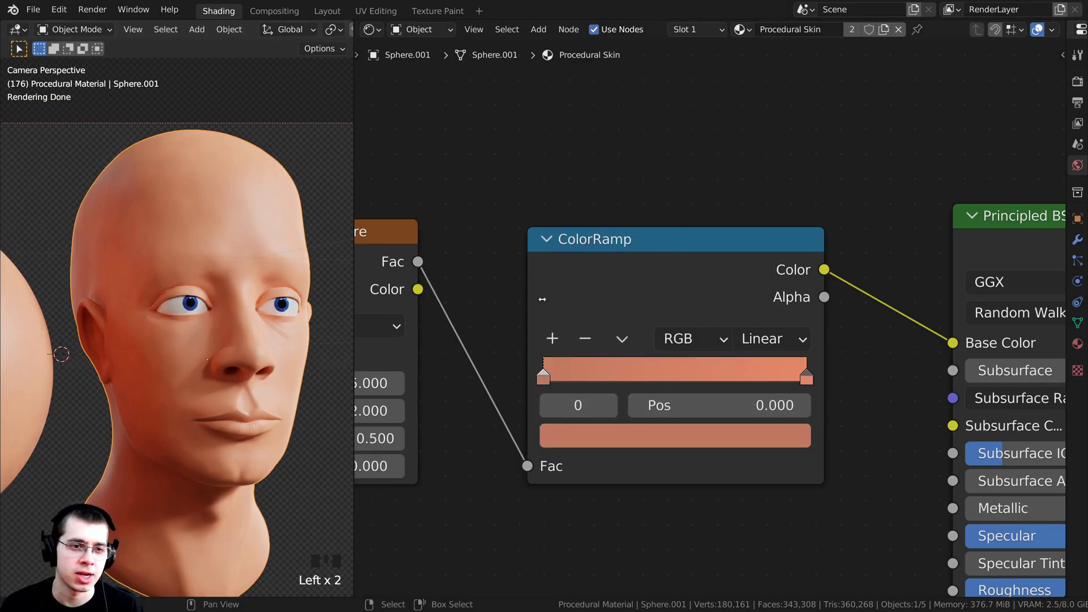
pyautogui.keyDown('ctrl'); pyautogui.keyDown('shift'); pyautogui.click(607, 279); pyautogui.keyUp('shift'); pyautogui.keyUp('ctrl')
pyautogui.scroll(5, 101, 244)
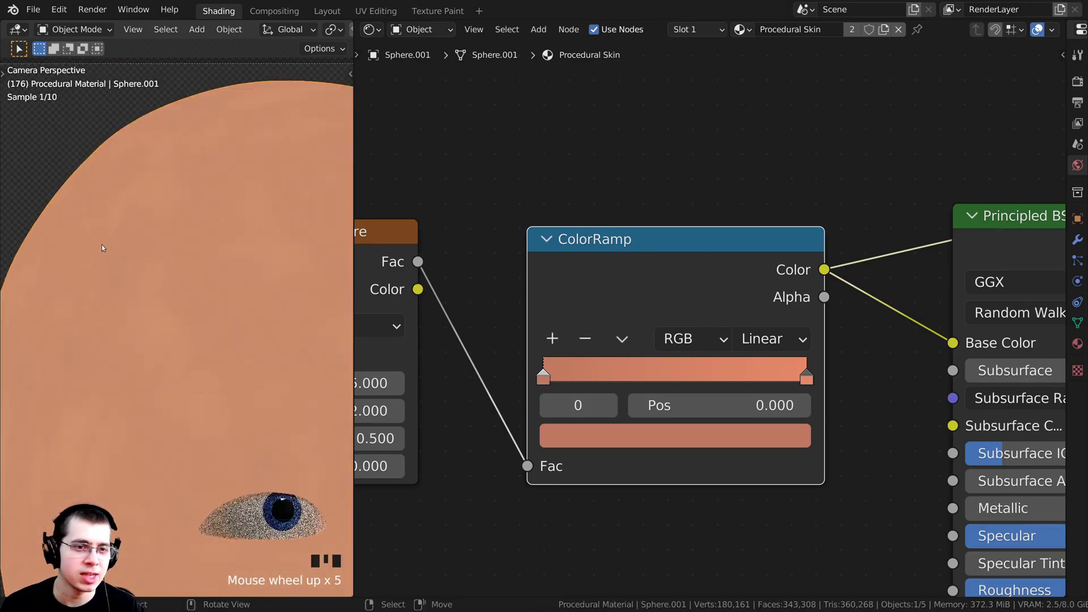
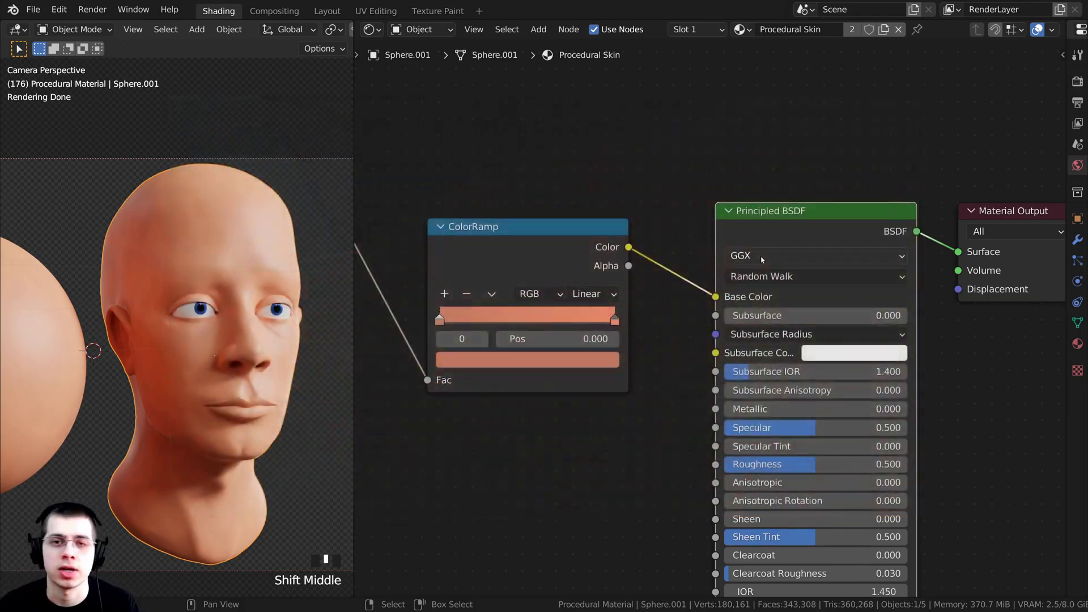
# Set the Principled BSDF's Subsurface value to 0.07.
pyautogui.moveTo(612, 144); pyautogui.dragTo(597, 110, button='middle')
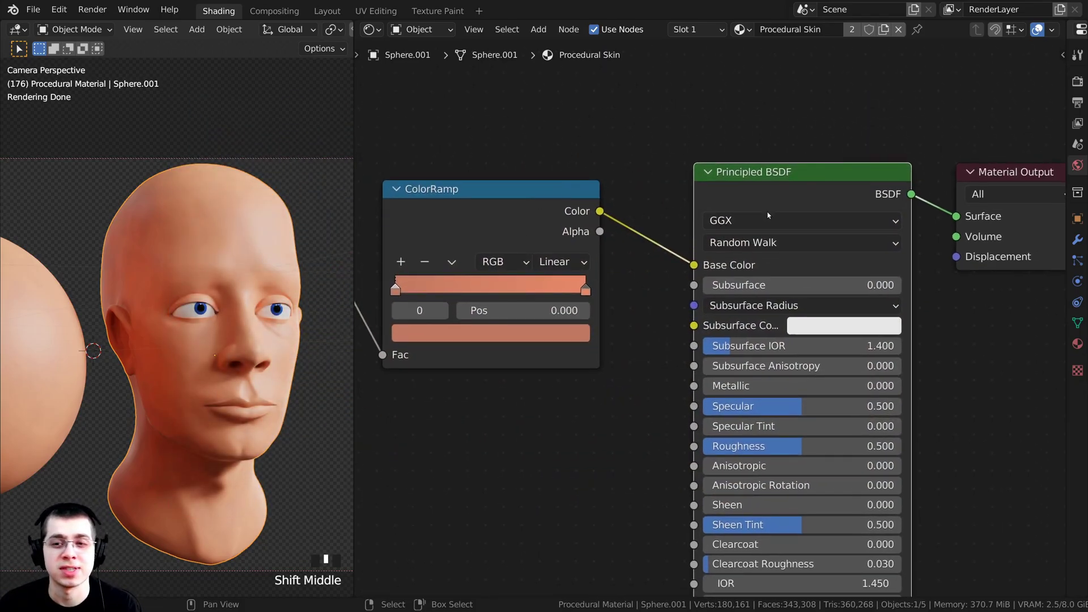
pyautogui.moveTo(771, 285); pyautogui.dragTo(816, 285)
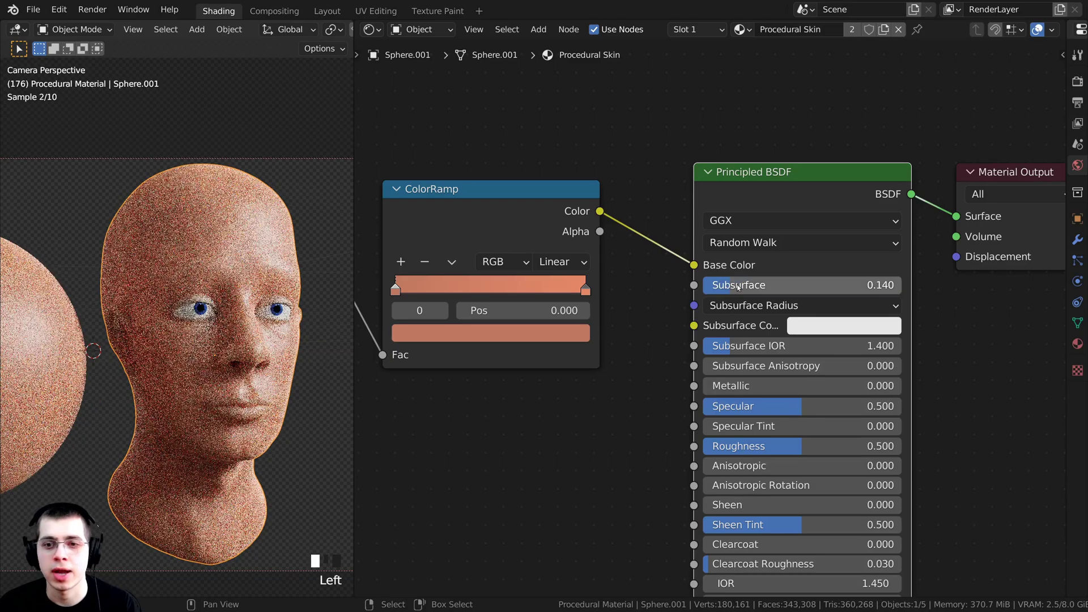
pyautogui.click(738, 285)
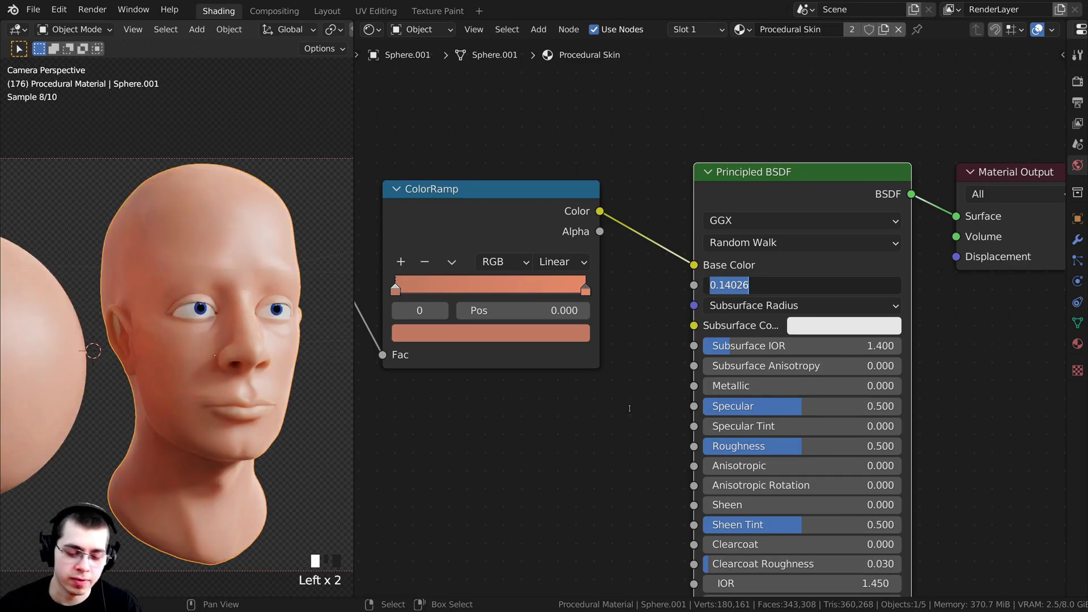
pyautogui.write('.07')
pyautogui.press('Return')
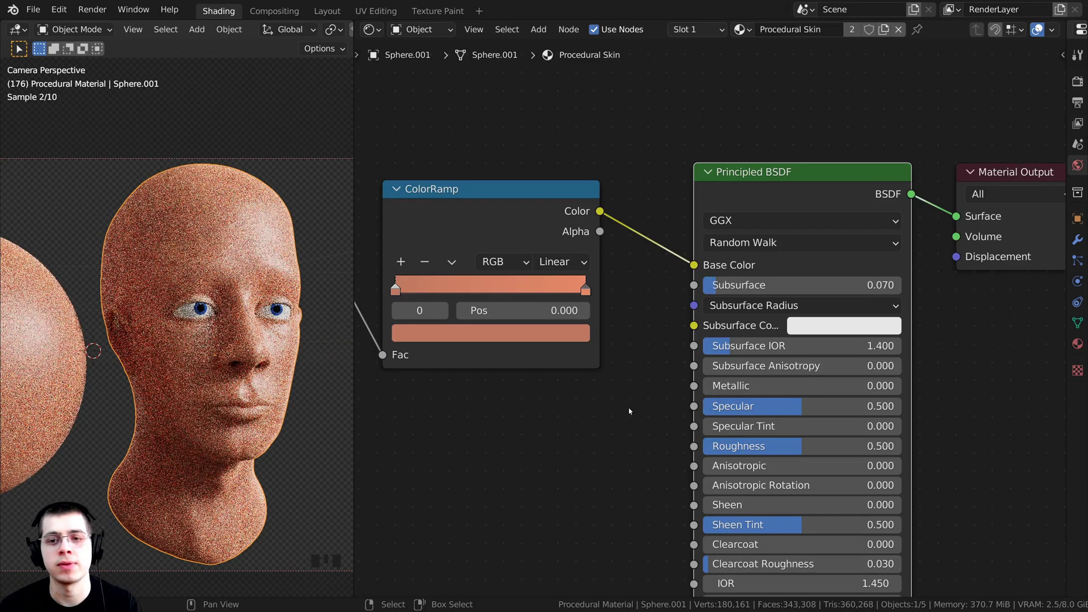
# Widen the Principled BSDF node and set its Subsurface Color to the red hex value E7312E.
pyautogui.scroll(2, 643, 272)
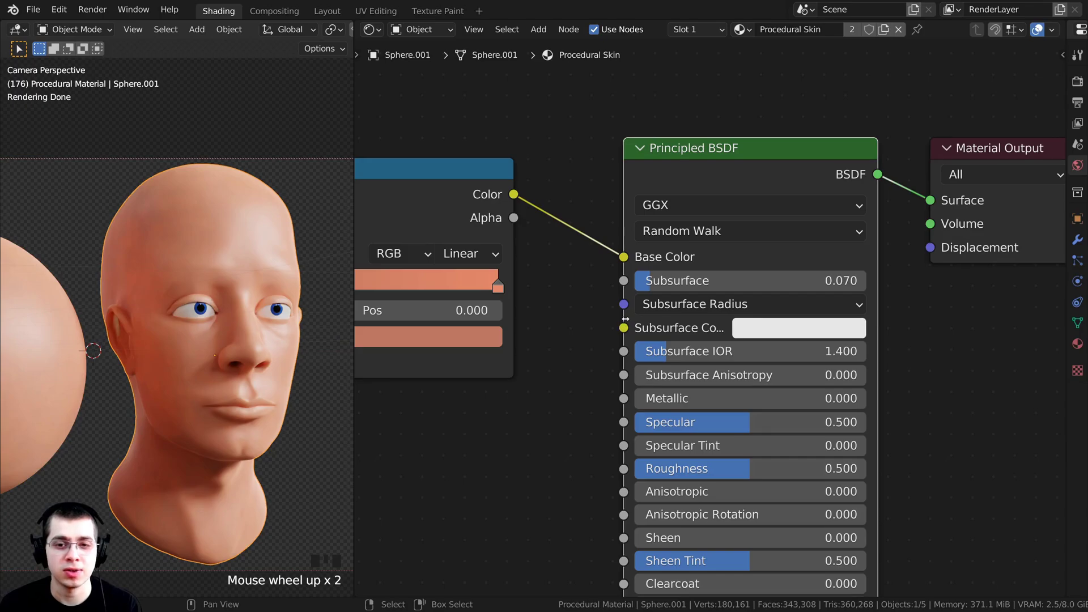
pyautogui.moveTo(622, 325); pyautogui.dragTo(569, 318)
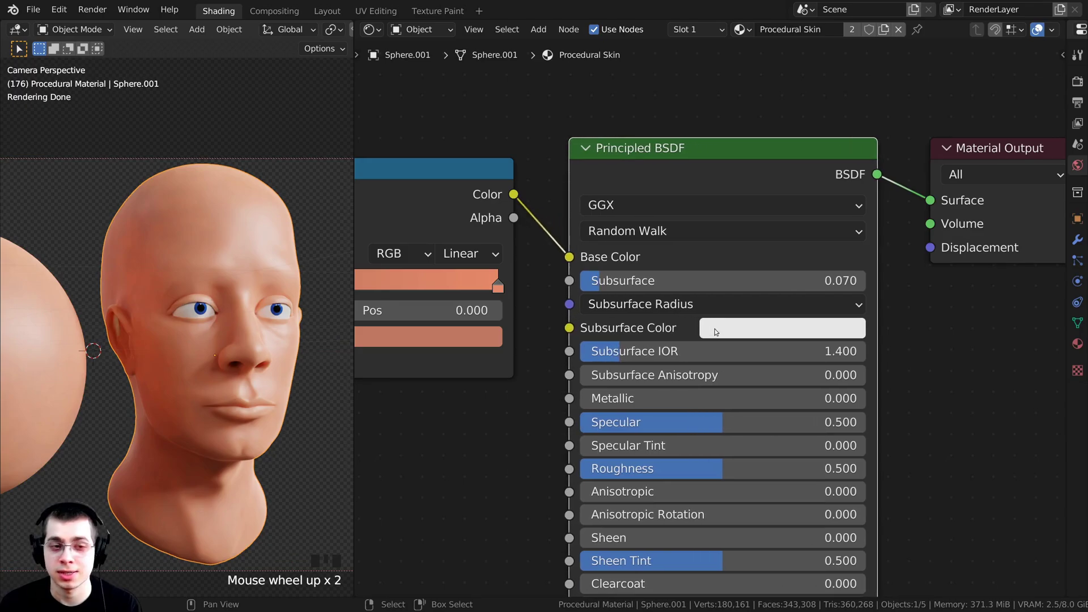
pyautogui.moveTo(715, 333); pyautogui.dragTo(691, 417, button='middle')
pyautogui.click(691, 417)
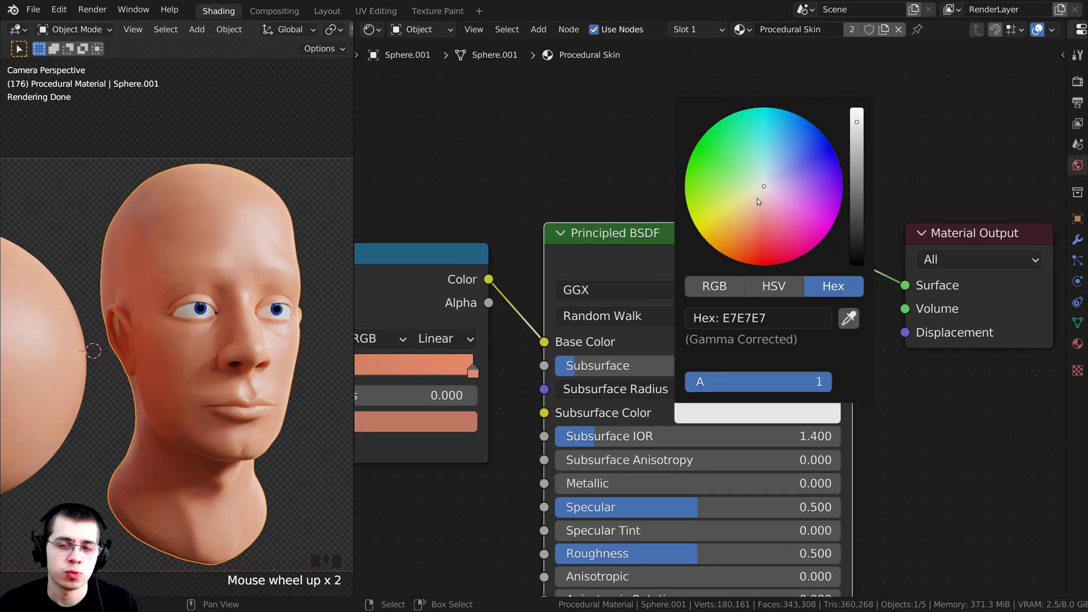
pyautogui.moveTo(761, 200); pyautogui.dragTo(760, 249)
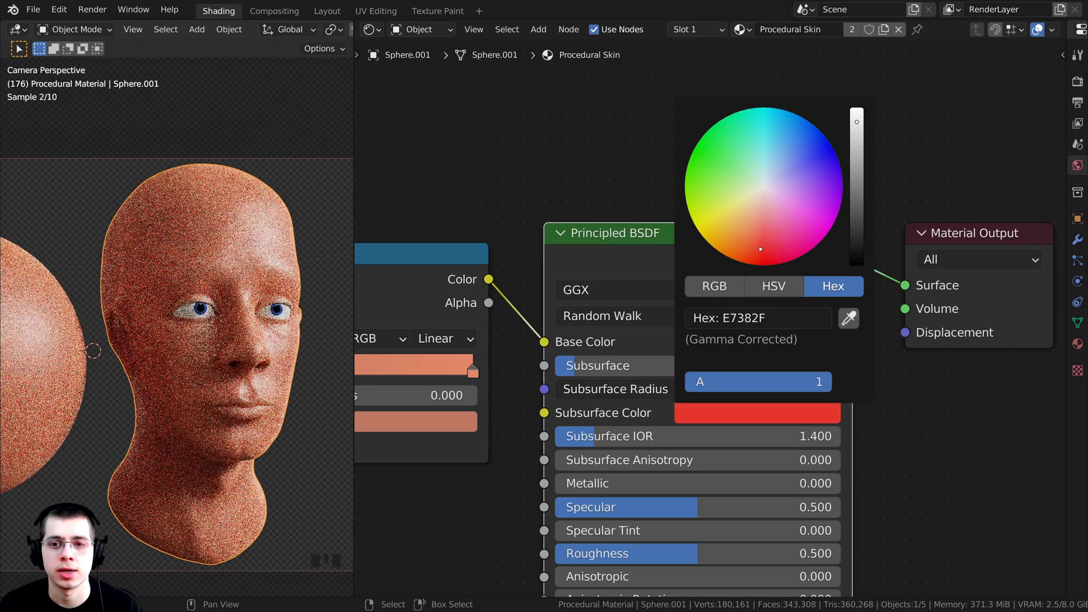
pyautogui.click(699, 425)
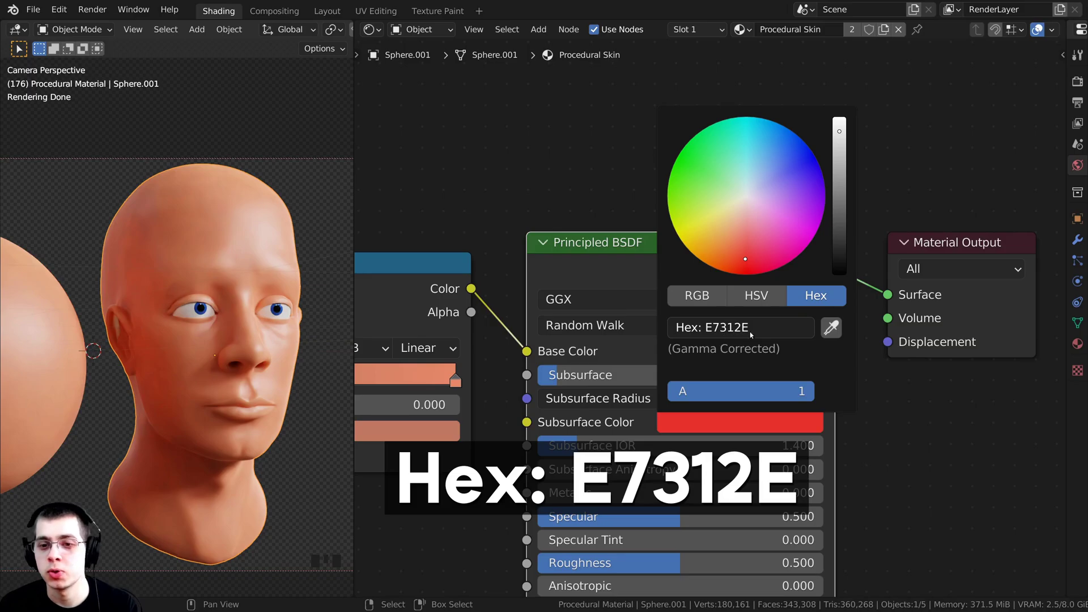
# Try a stronger Subsurface value of about 0.473 on the head, then restore it to 0.070.
pyautogui.scroll(3, 226, 161)
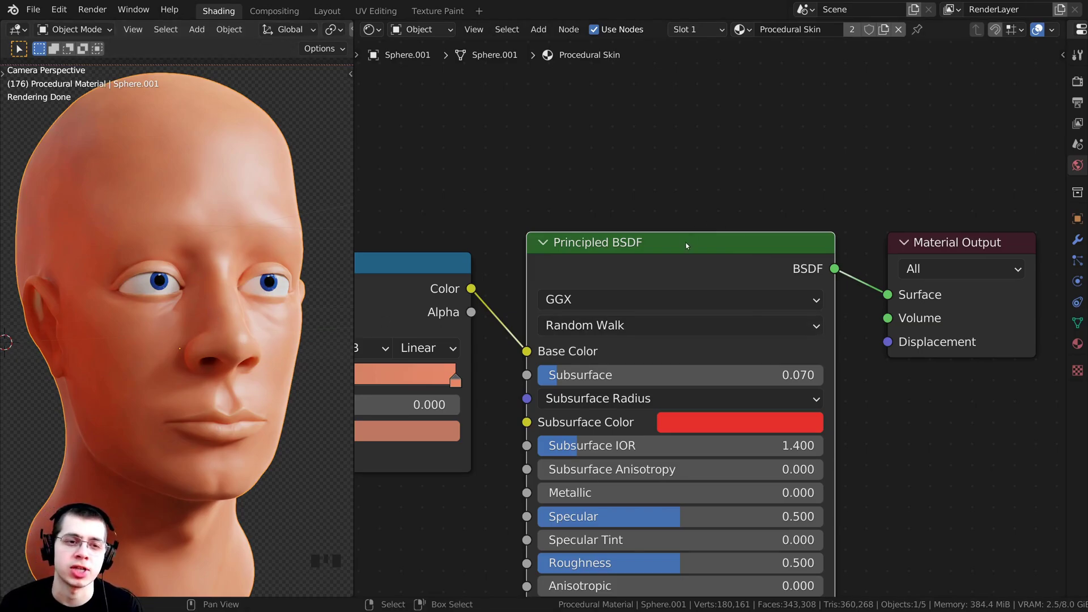
pyautogui.moveTo(579, 378); pyautogui.dragTo(622, 324, button='middle')
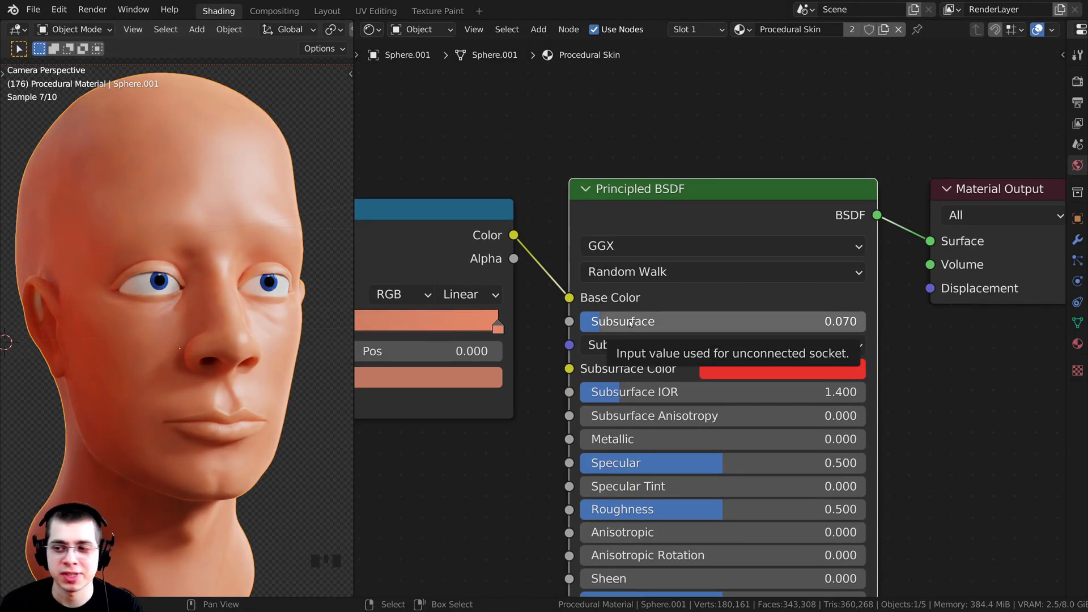
pyautogui.moveTo(628, 324); pyautogui.dragTo(744, 324)
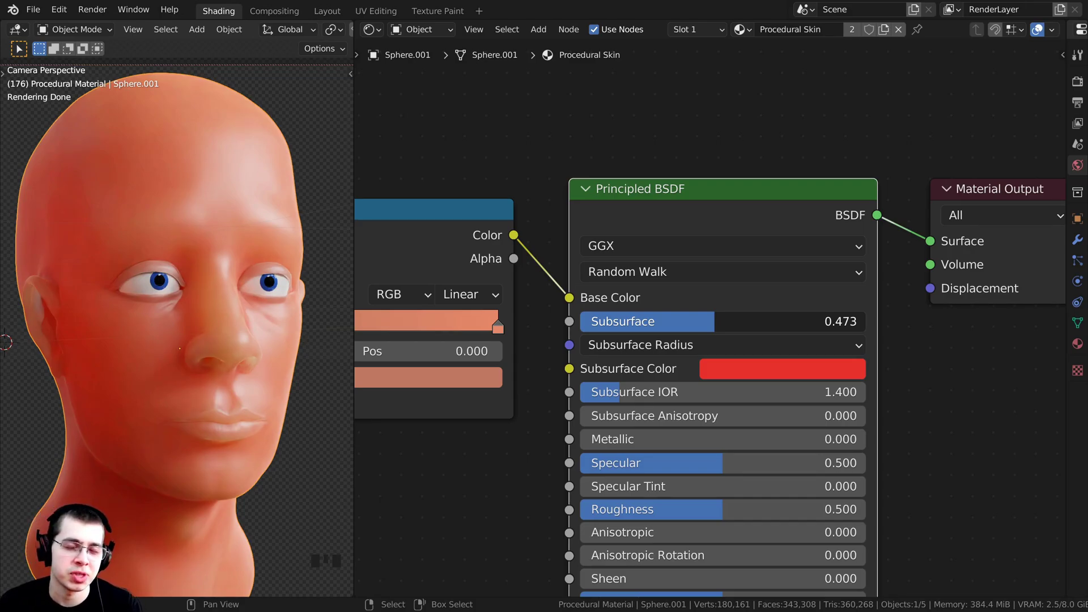
pyautogui.moveTo(637, 322); pyautogui.dragTo(599, 322)
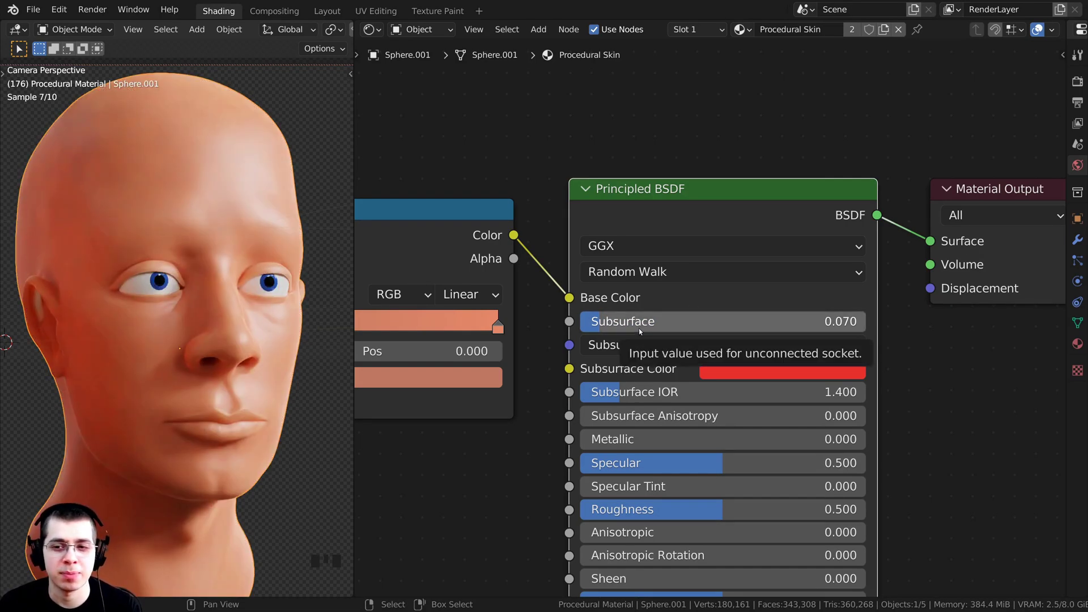
# Duplicate the Noise Texture node, place the copy below the original, and rearrange the Texture Coordinate and original noise nodes.
pyautogui.scroll(-4, 806, 281)
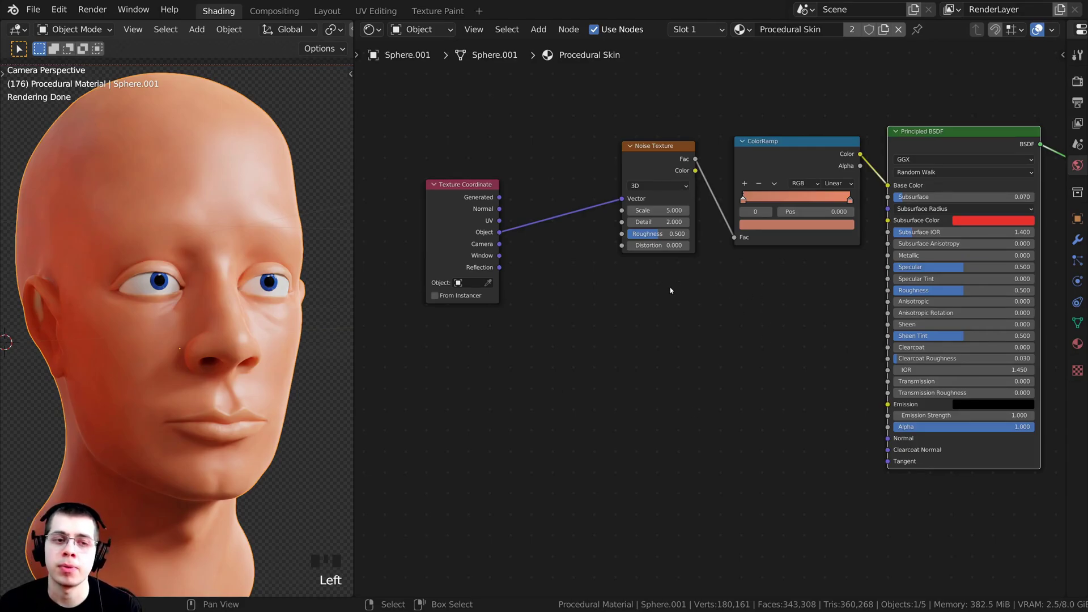
pyautogui.moveTo(478, 242); pyautogui.dragTo(470, 270)
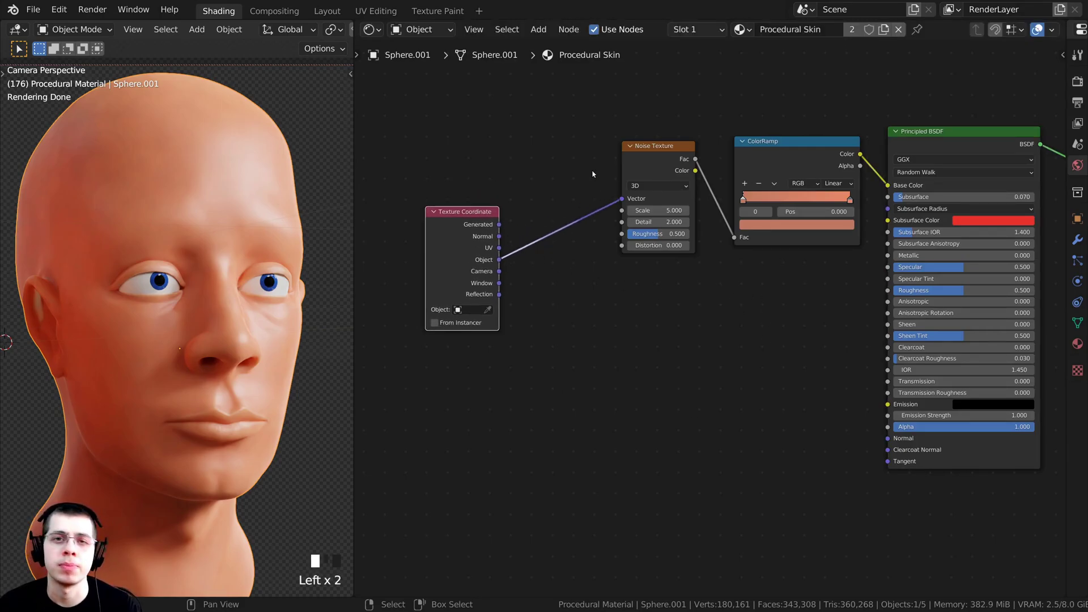
pyautogui.moveTo(662, 153); pyautogui.dragTo(654, 130, button='middle')
pyautogui.moveTo(648, 138); pyautogui.dragTo(639, 134)
pyautogui.hotkey('shift', 'd')
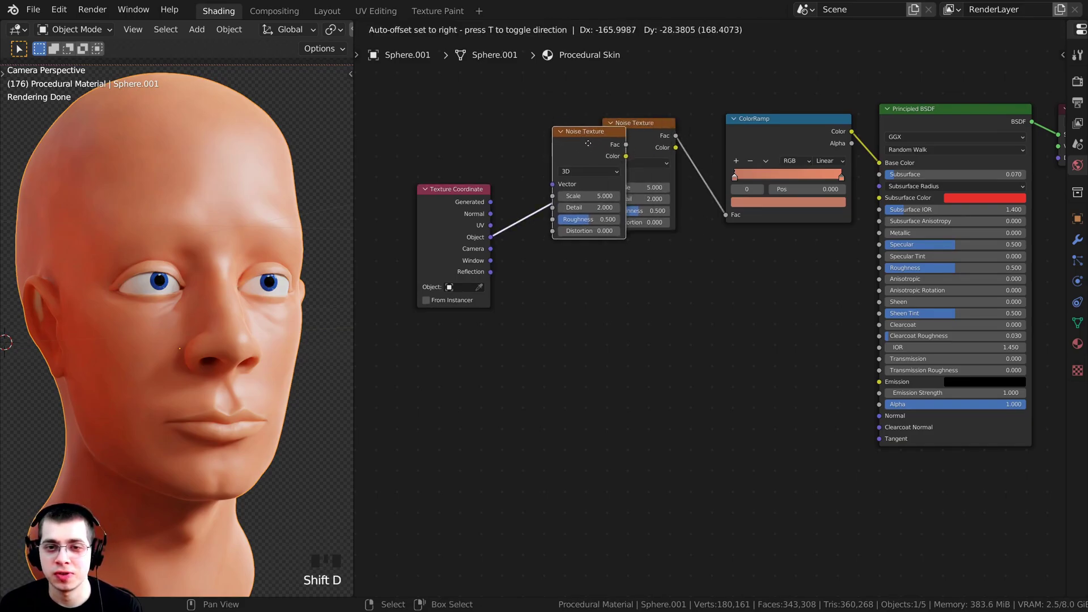
pyautogui.click(588, 278)
pyautogui.moveTo(471, 263); pyautogui.dragTo(463, 269)
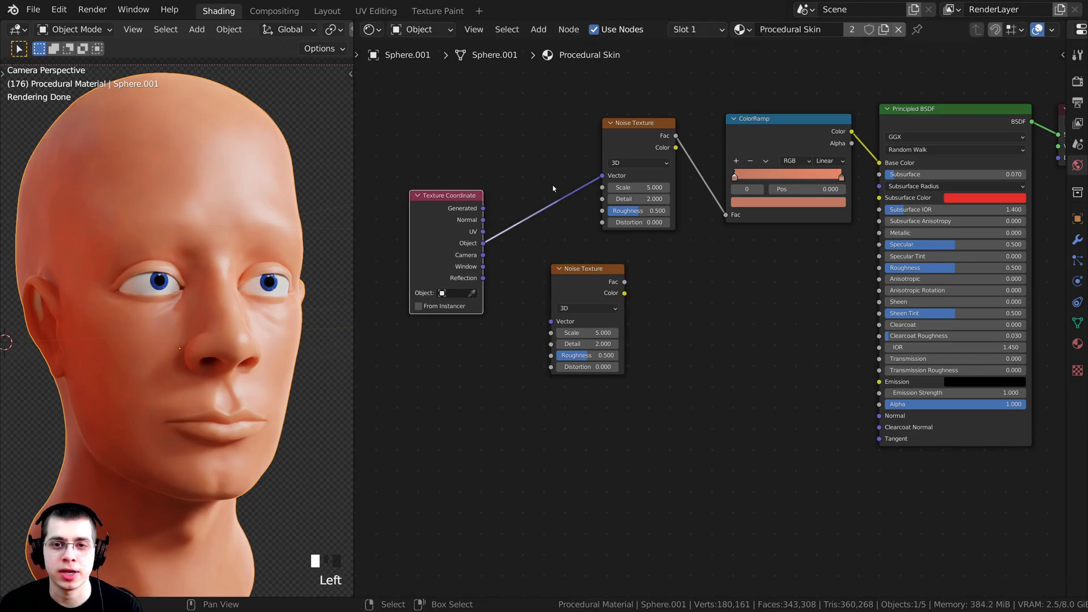
pyautogui.moveTo(634, 123); pyautogui.dragTo(601, 136)
# Connect the Texture Coordinate's Object output to the duplicated Noise Texture's Vector input and preview that noise on the head.
pyautogui.moveTo(483, 254); pyautogui.dragTo(572, 292)
pyautogui.moveTo(572, 293); pyautogui.dragTo(558, 333, button='middle')
pyautogui.scroll(1, 558, 334)
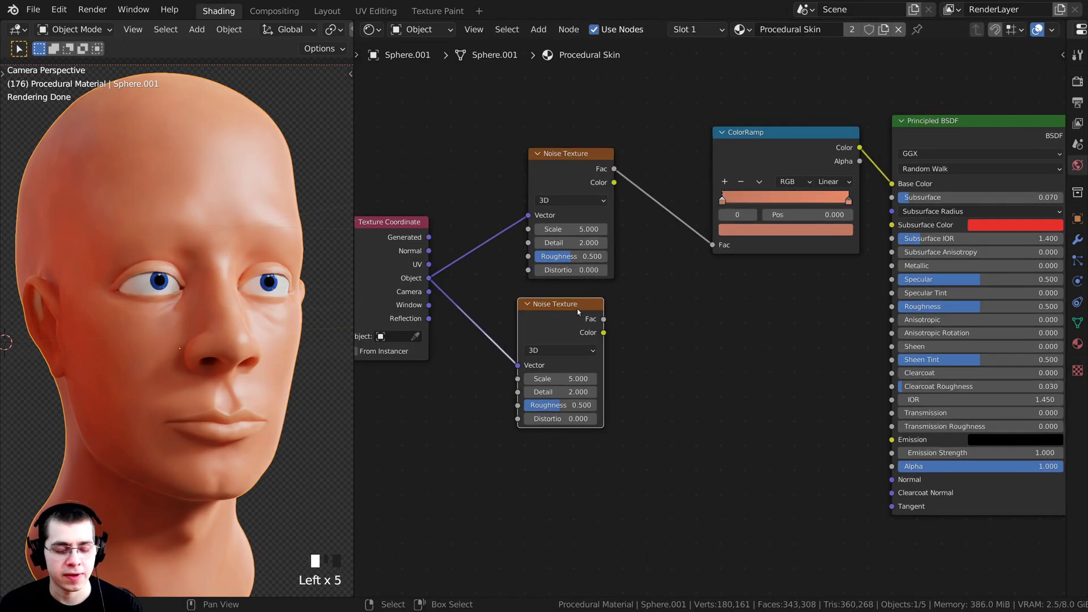
pyautogui.keyDown('ctrl'); pyautogui.keyDown('shift'); pyautogui.click(558, 332); pyautogui.keyUp('shift'); pyautogui.keyUp('ctrl')
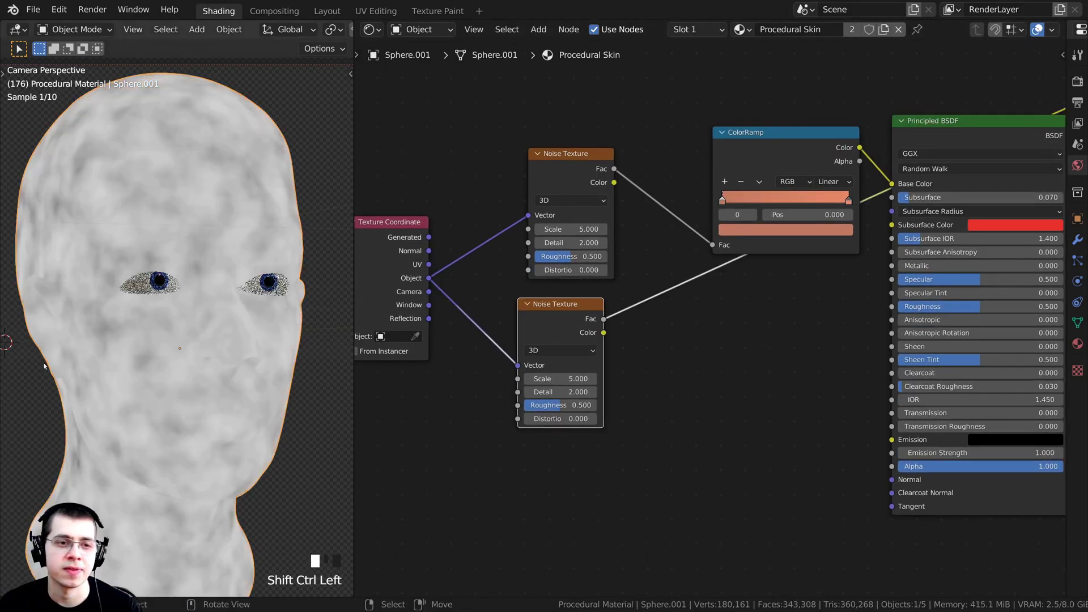
pyautogui.moveTo(559, 332); pyautogui.dragTo(591, 301, button='middle')
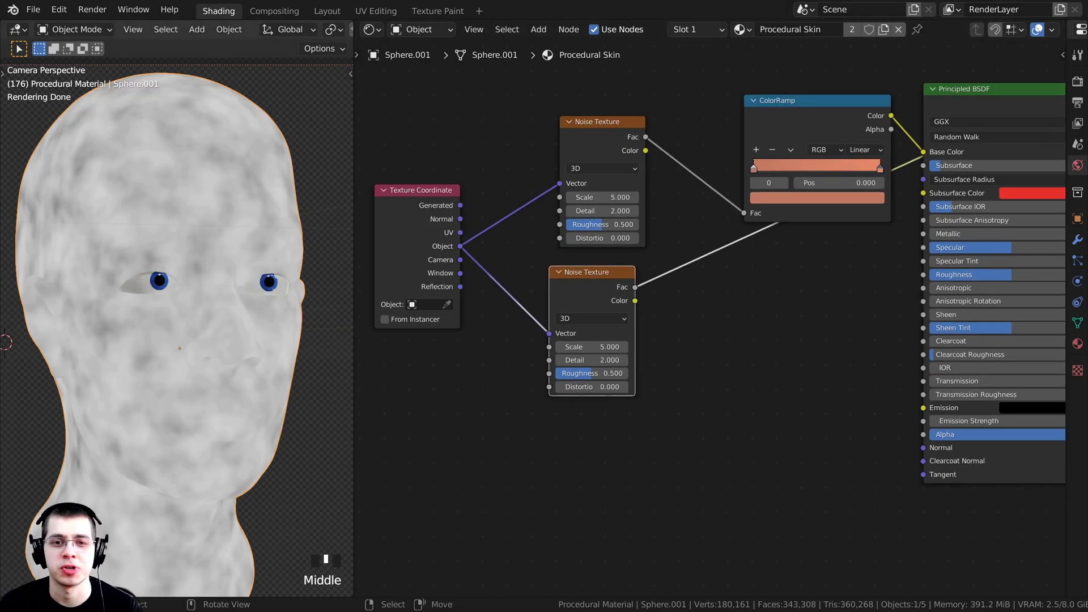
# Set the duplicated Noise Texture's Scale to 25 and its Detail to 15.
pyautogui.click(600, 345)
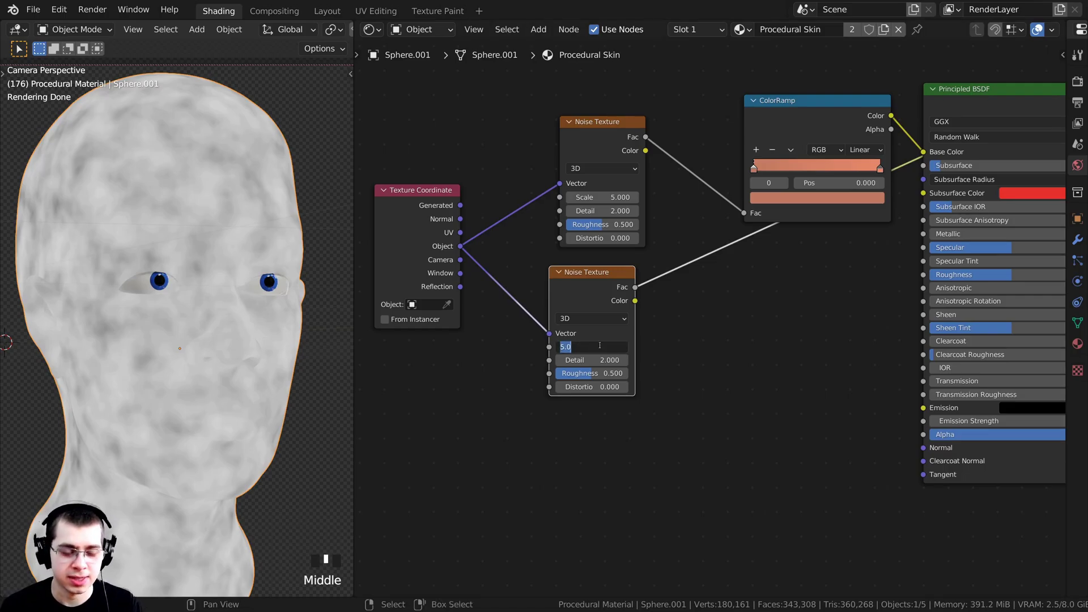
pyautogui.write('25')
pyautogui.press('Return')
pyautogui.scroll(2, 599, 357)
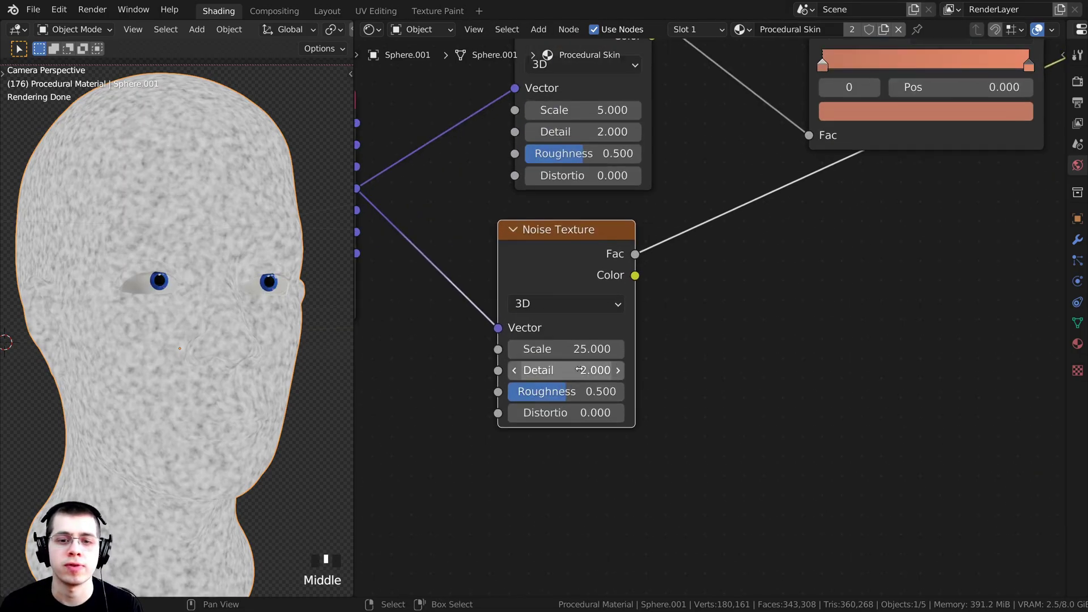
pyautogui.moveTo(579, 369); pyautogui.dragTo(618, 370)
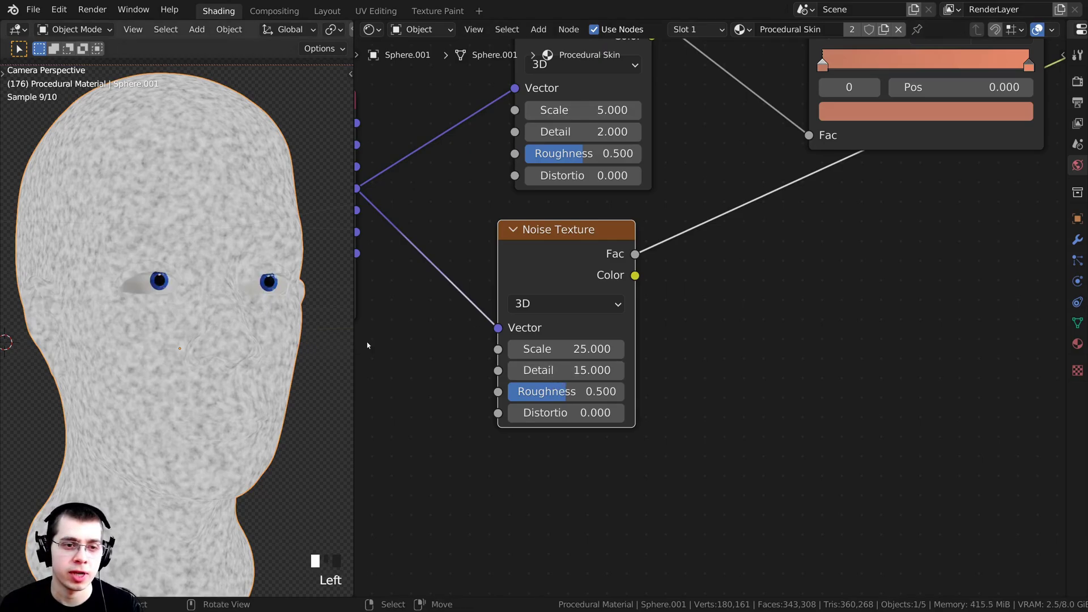
pyautogui.scroll(-3, 576, 277)
pyautogui.scroll(1, 575, 277)
pyautogui.scroll(1, 560, 245)
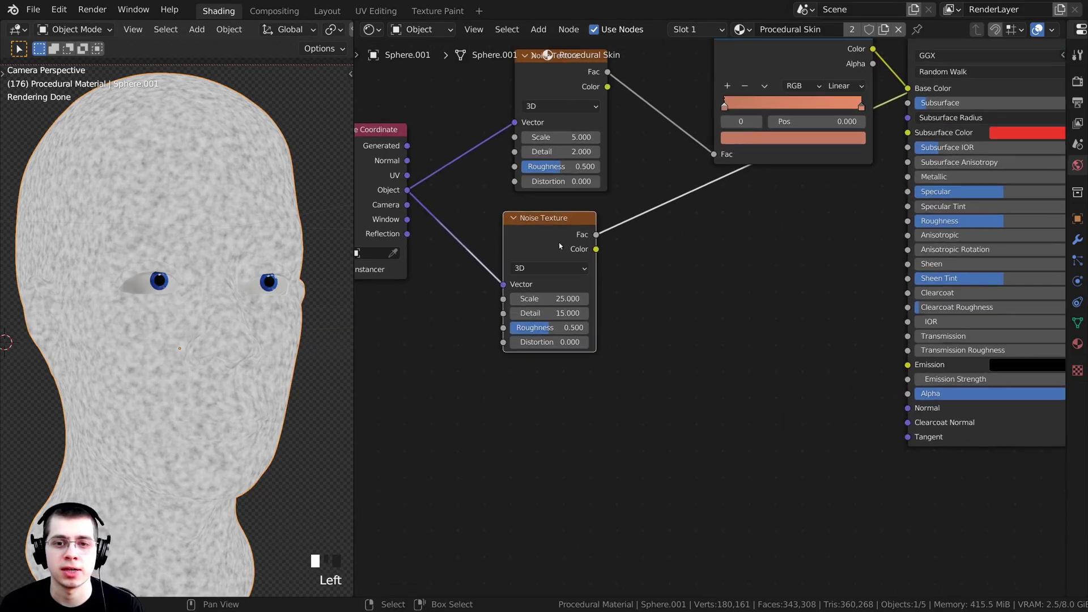
# Connect the lower Noise Texture's Fac output to the Principled BSDF's Normal input.
pyautogui.moveTo(710, 298); pyautogui.dragTo(658, 307, button='middle')
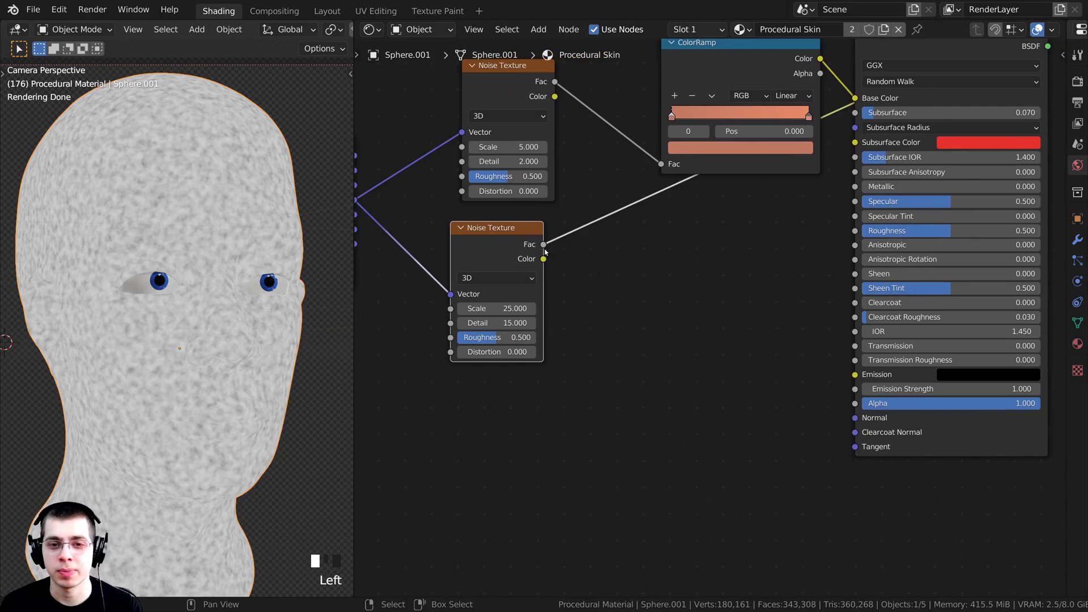
pyautogui.moveTo(543, 245); pyautogui.dragTo(853, 419)
pyautogui.moveTo(785, 346); pyautogui.dragTo(765, 363, button='middle')
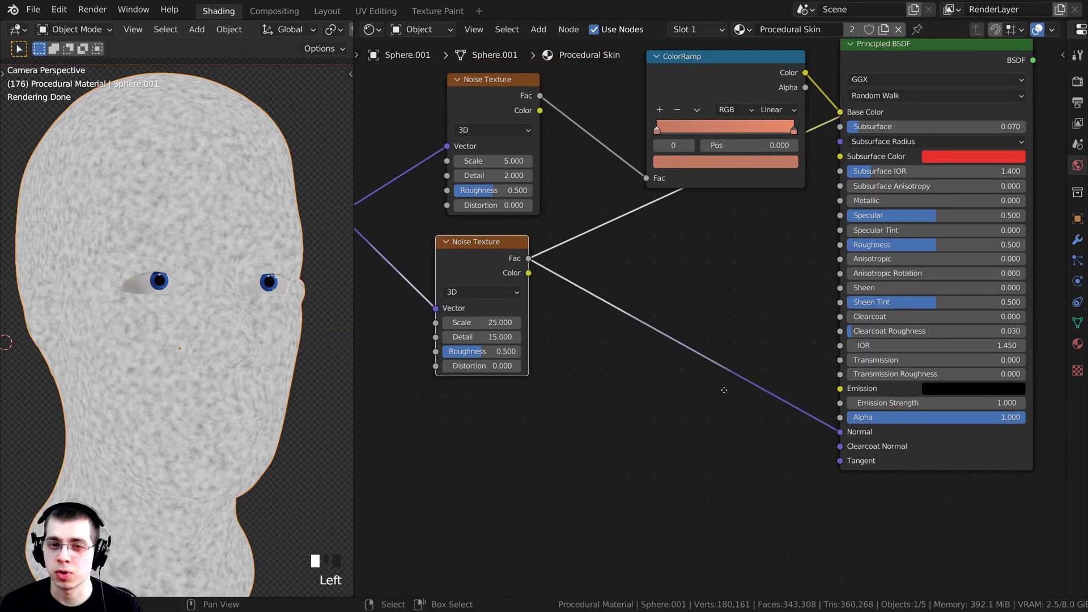
pyautogui.moveTo(544, 244); pyautogui.dragTo(704, 256)
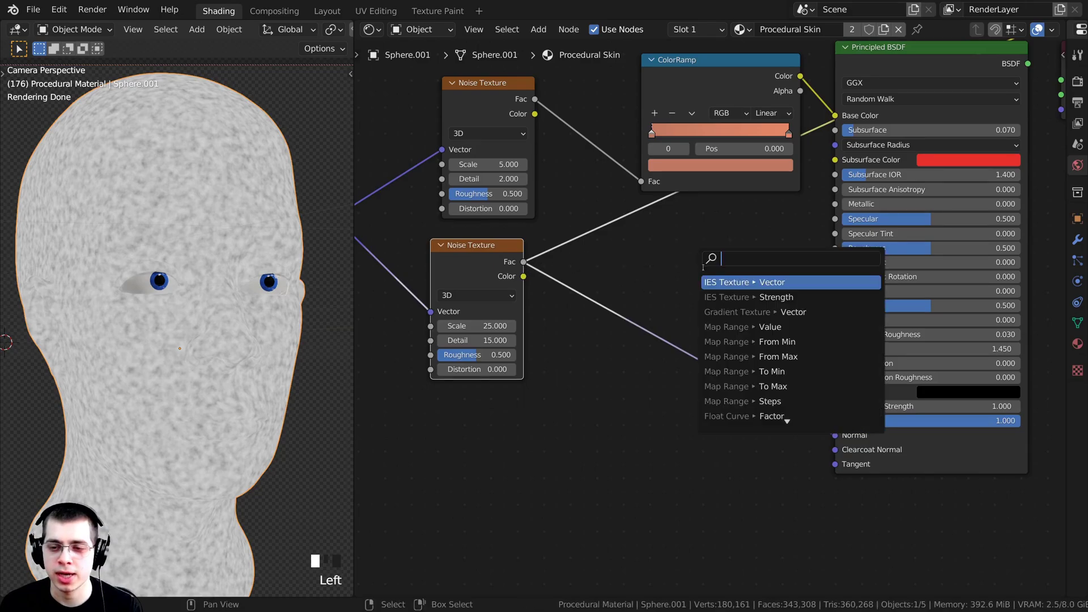
pyautogui.press('Escape')
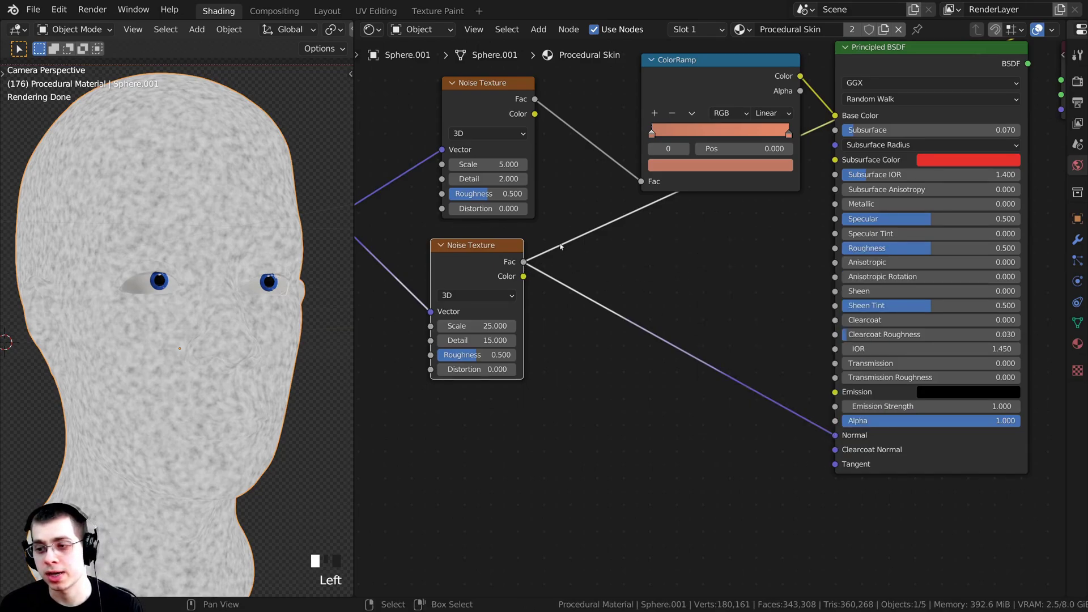
# Insert a Bump node into the link between the lower Noise Texture and the Principled BSDF's Normal input.
pyautogui.scroll(1, 721, 334)
pyautogui.hotkey('shift', 'a')
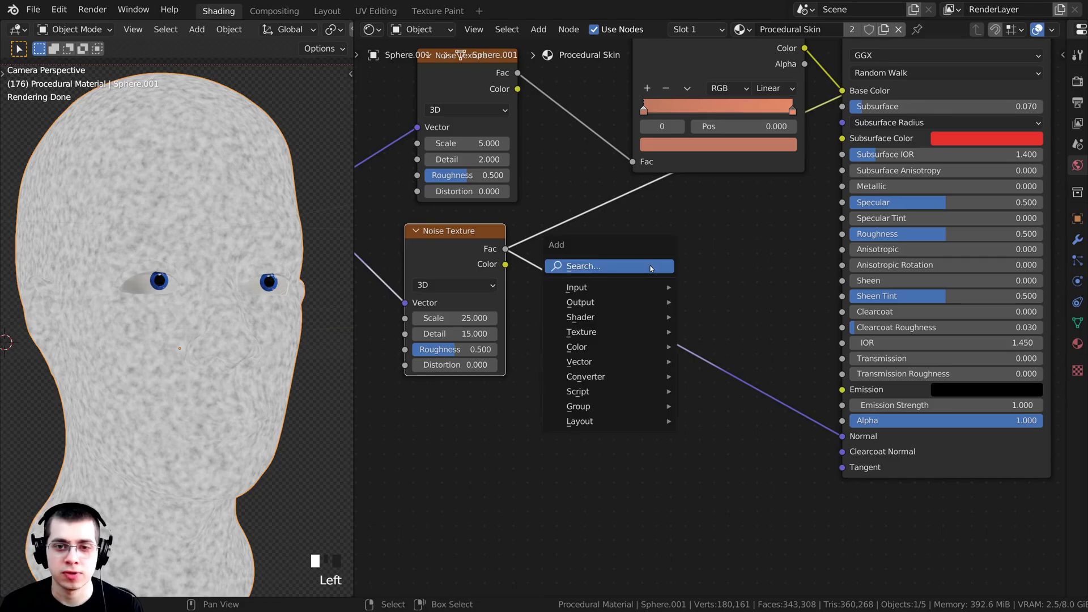
pyautogui.click(603, 266)
pyautogui.write('bum')
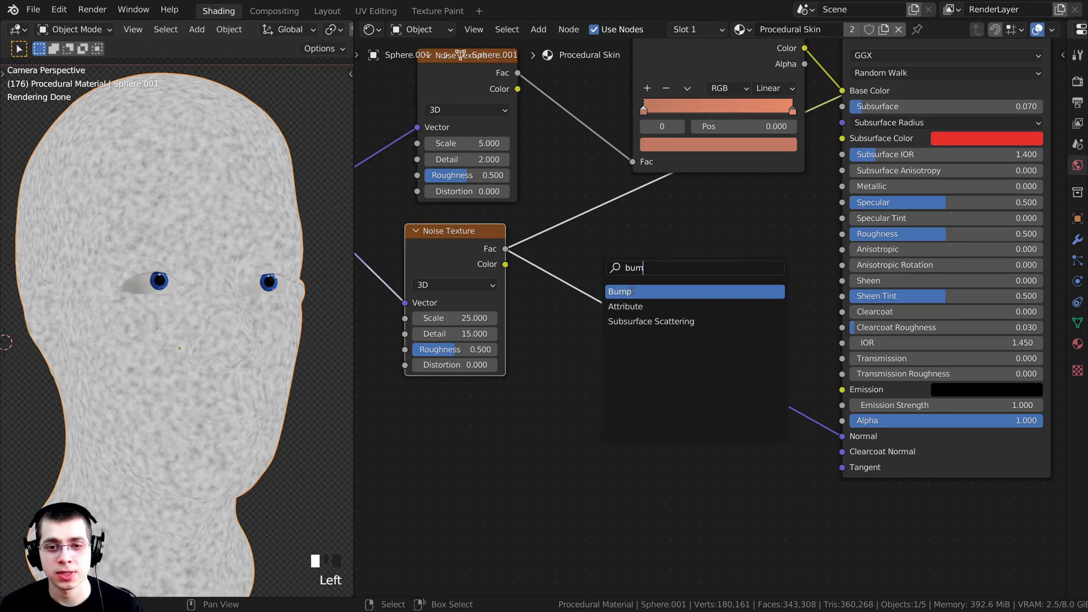
pyautogui.click(632, 291)
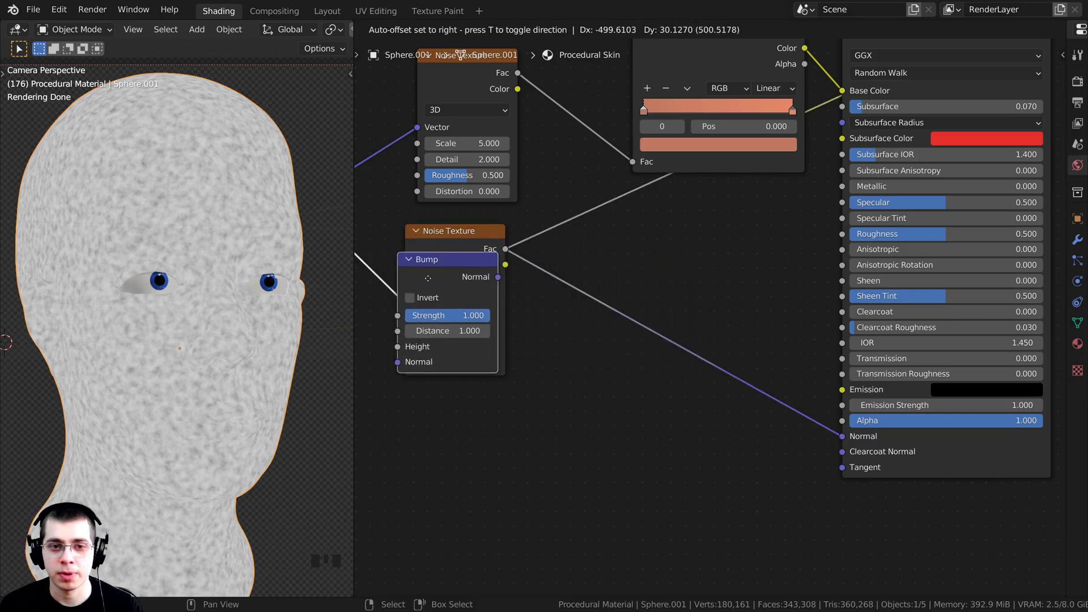
pyautogui.click(713, 336)
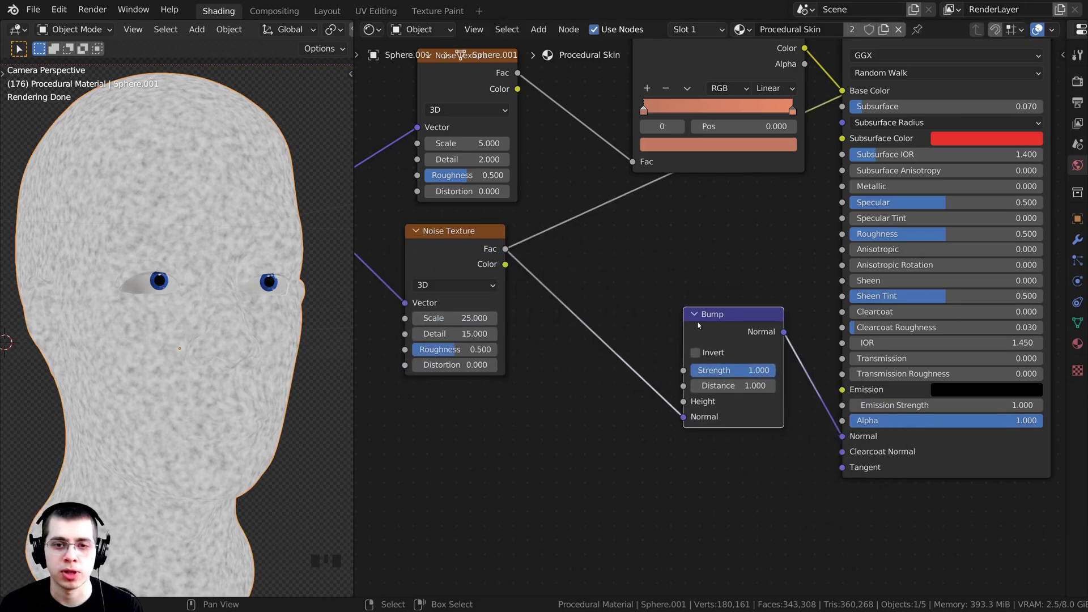
# Reposition the Bump node and move the noise link from its Normal input to its Height input.
pyautogui.moveTo(727, 334); pyautogui.dragTo(712, 325)
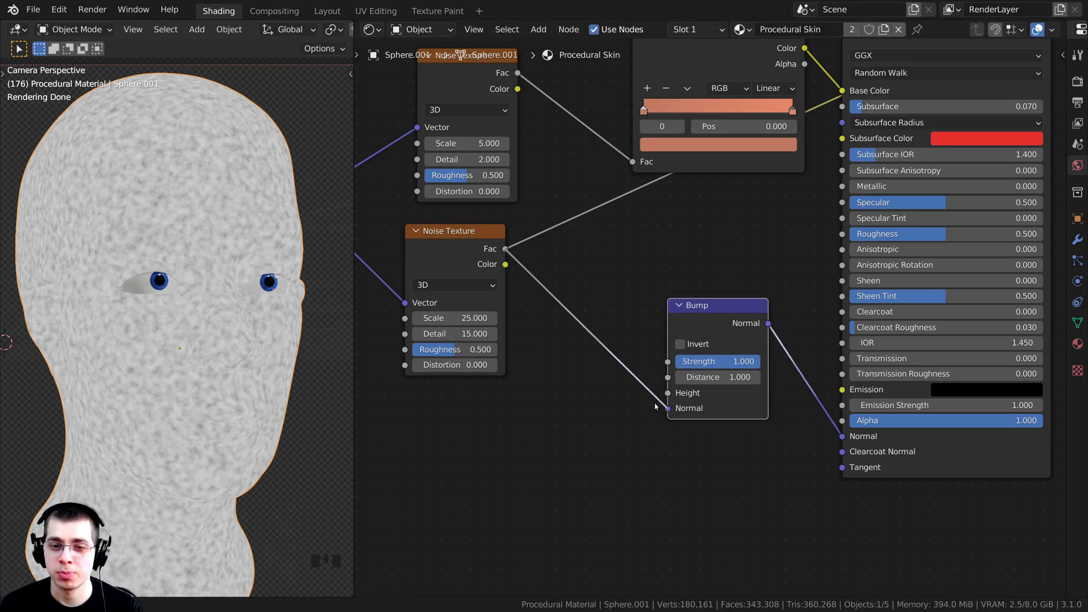
pyautogui.moveTo(667, 408); pyautogui.dragTo(668, 393)
pyautogui.scroll(-2, 635, 363)
pyautogui.moveTo(635, 363); pyautogui.dragTo(602, 395, button='middle')
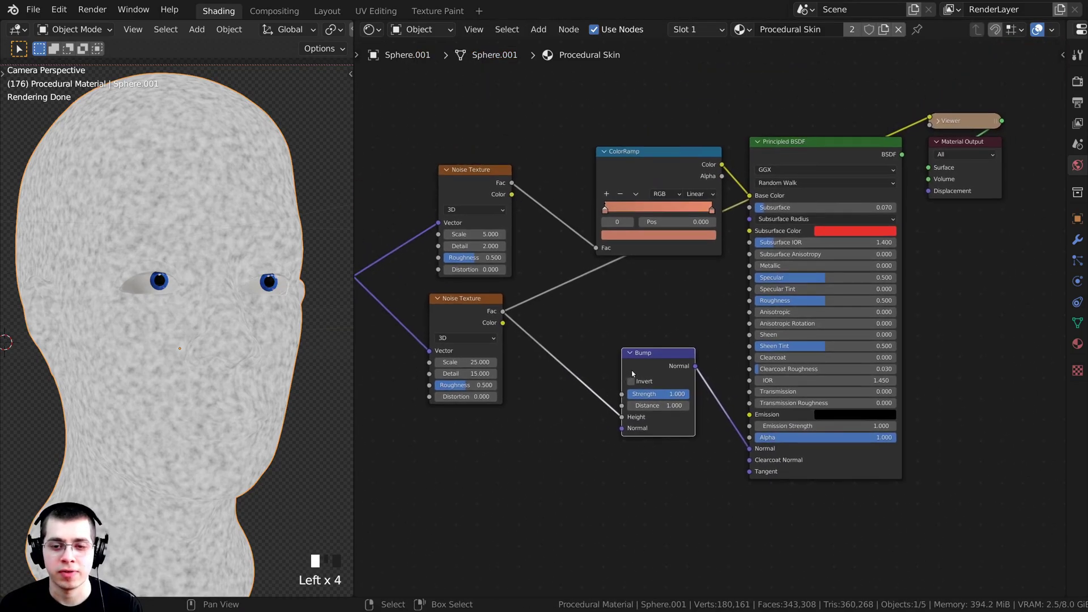
# Preview the Bump node's normals on the head and reconnect the Principled BSDF to the Material Output.
pyautogui.keyDown('ctrl'); pyautogui.keyDown('shift'); pyautogui.click(659, 364); pyautogui.keyUp('shift'); pyautogui.keyUp('ctrl')
pyautogui.scroll(3, 170, 272)
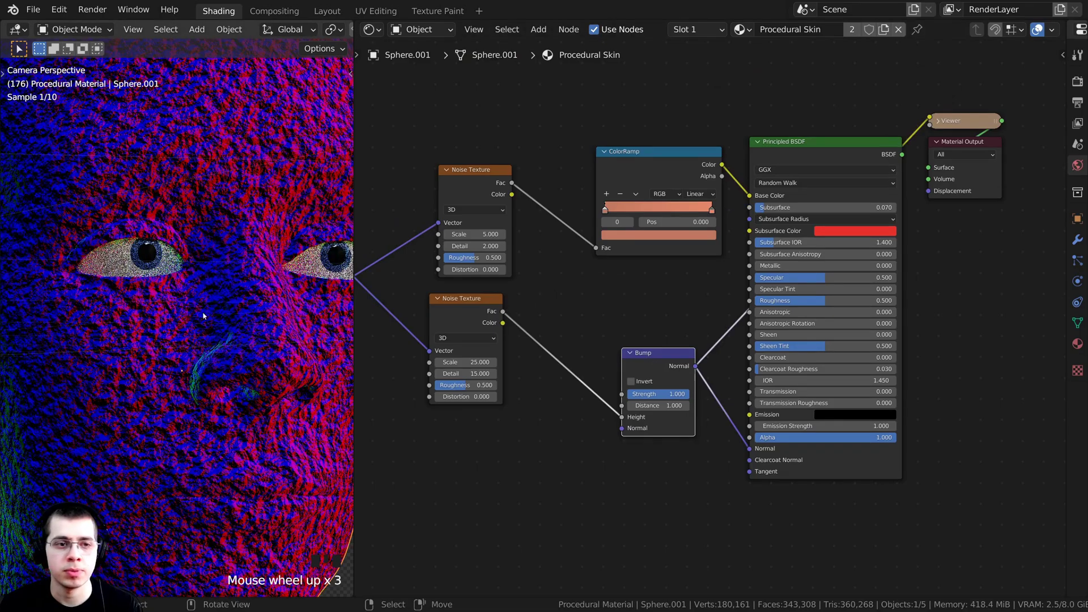
pyautogui.scroll(-1, 238, 287)
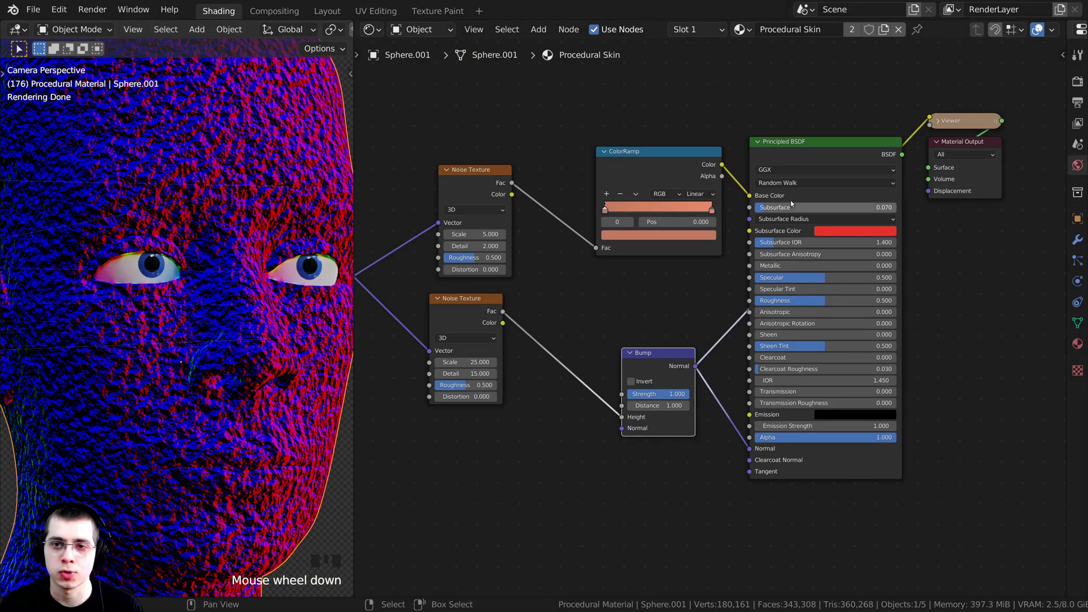
pyautogui.keyDown('ctrl'); pyautogui.keyDown('shift'); pyautogui.click(826, 152); pyautogui.keyUp('shift'); pyautogui.keyUp('ctrl')
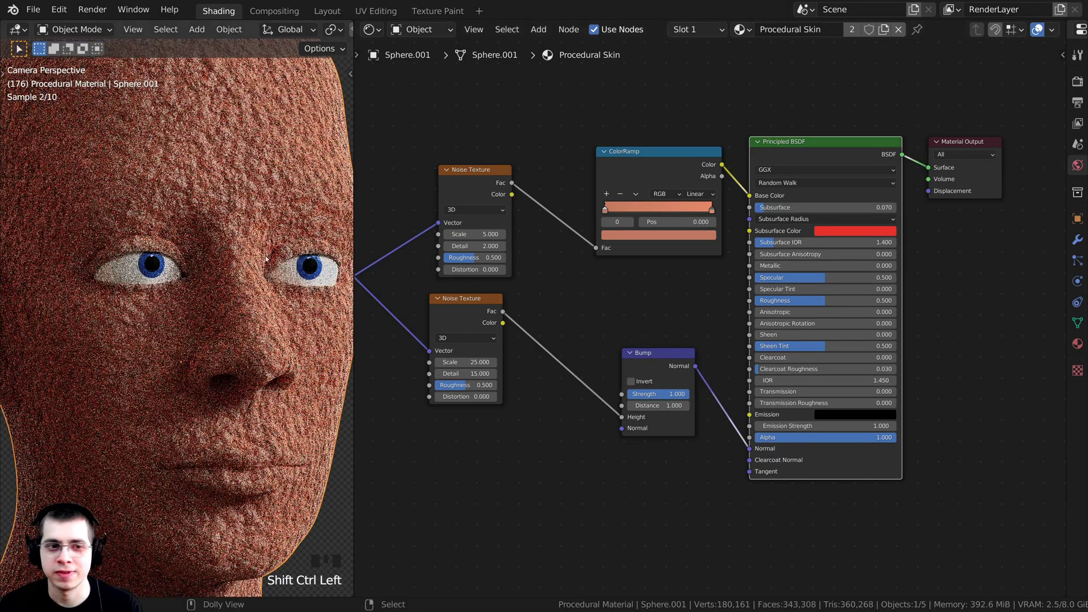
pyautogui.scroll(-2, 144, 357)
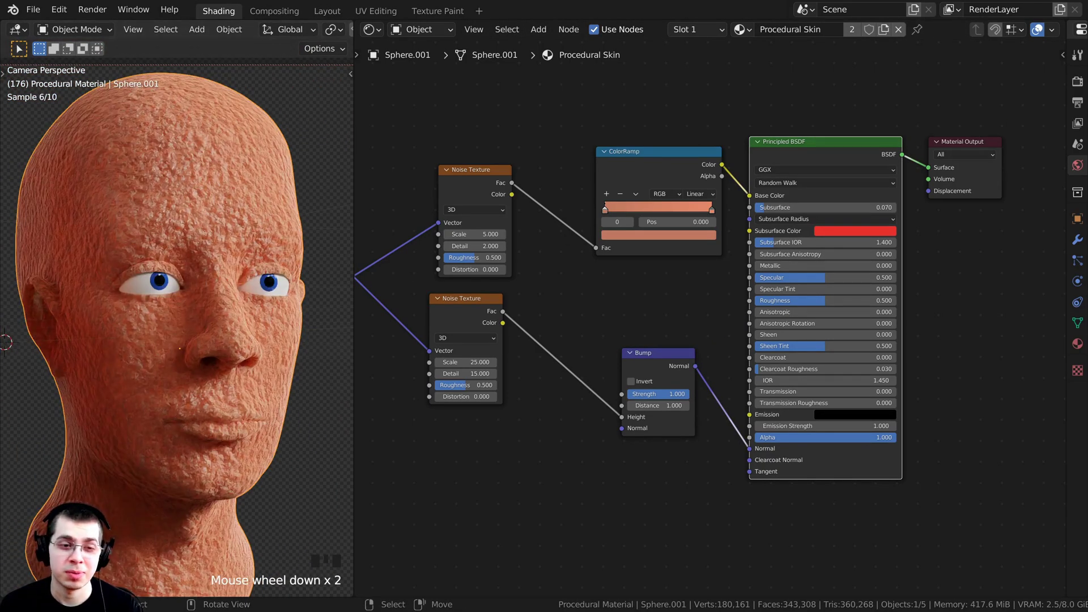
# Set the Bump node's Strength to 0.04 and inspect the skin around the eye up close.
pyautogui.scroll(6, 651, 414)
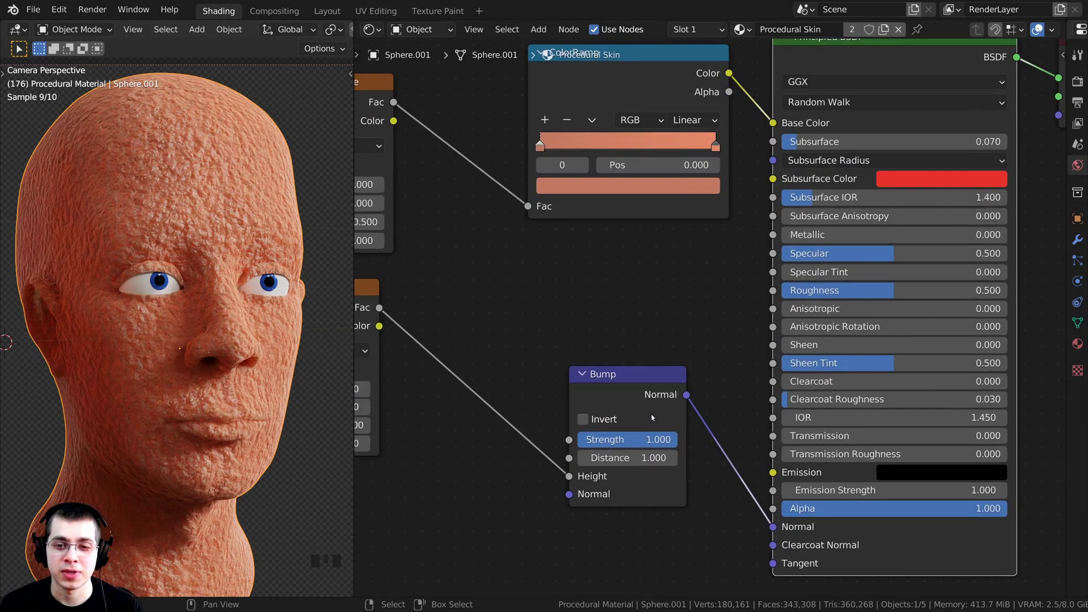
pyautogui.click(629, 439)
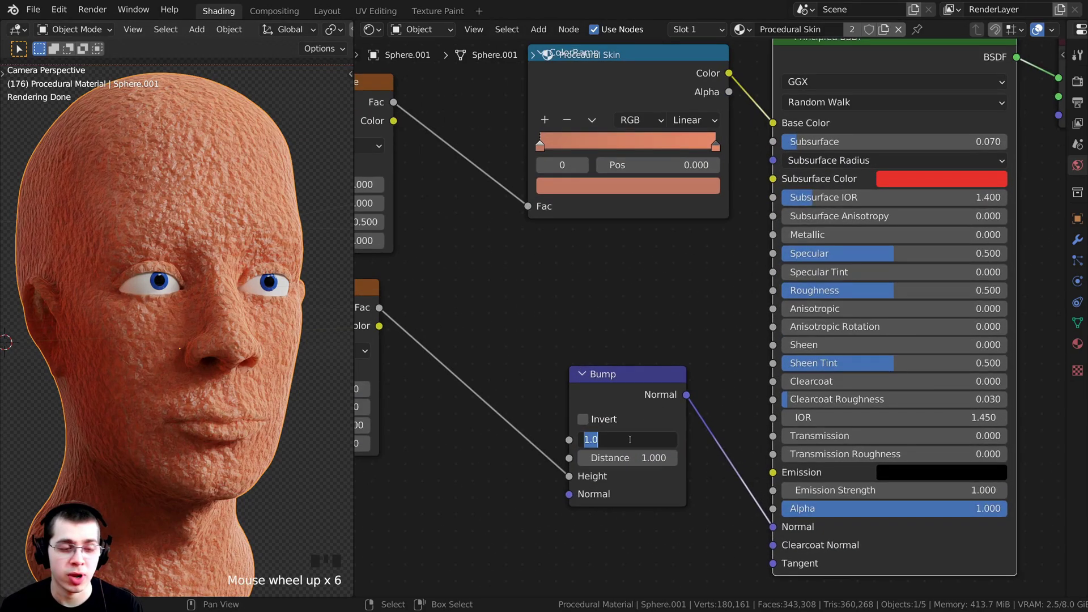
pyautogui.write('.04')
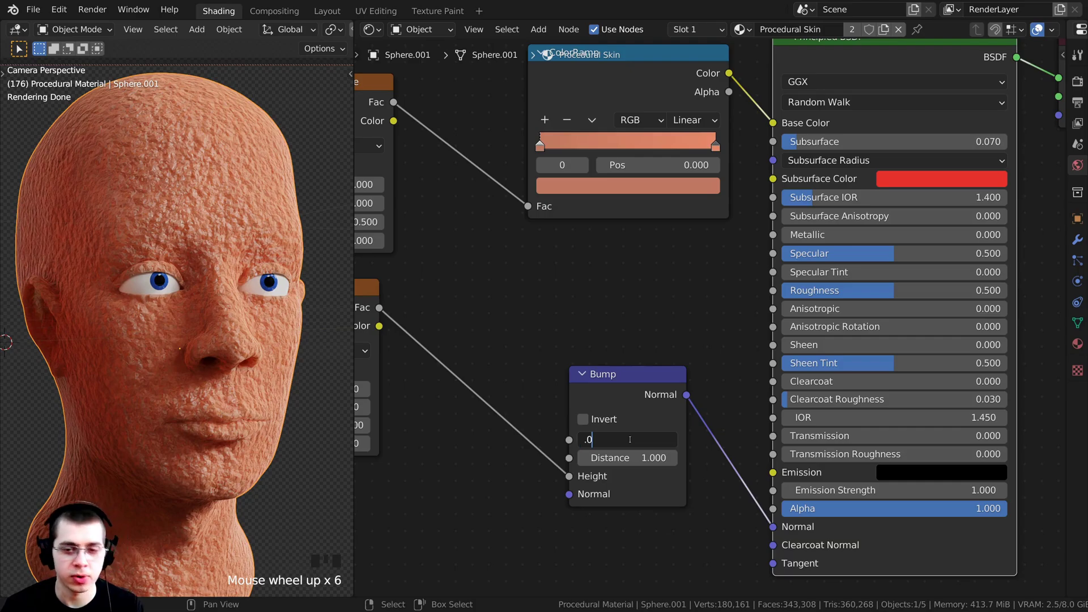
pyautogui.press('Return')
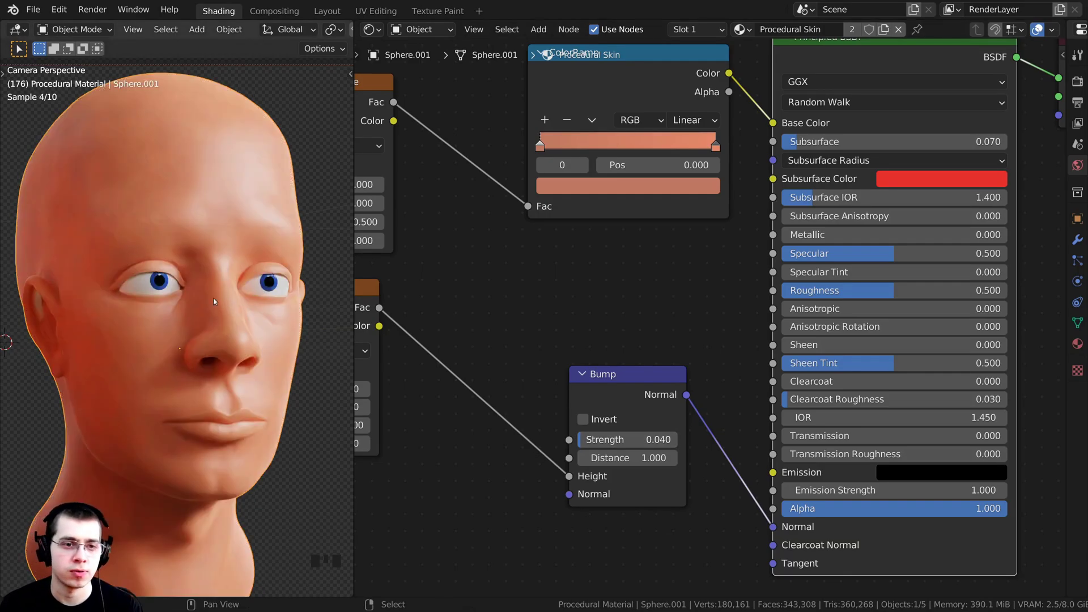
pyautogui.scroll(6, 210, 335)
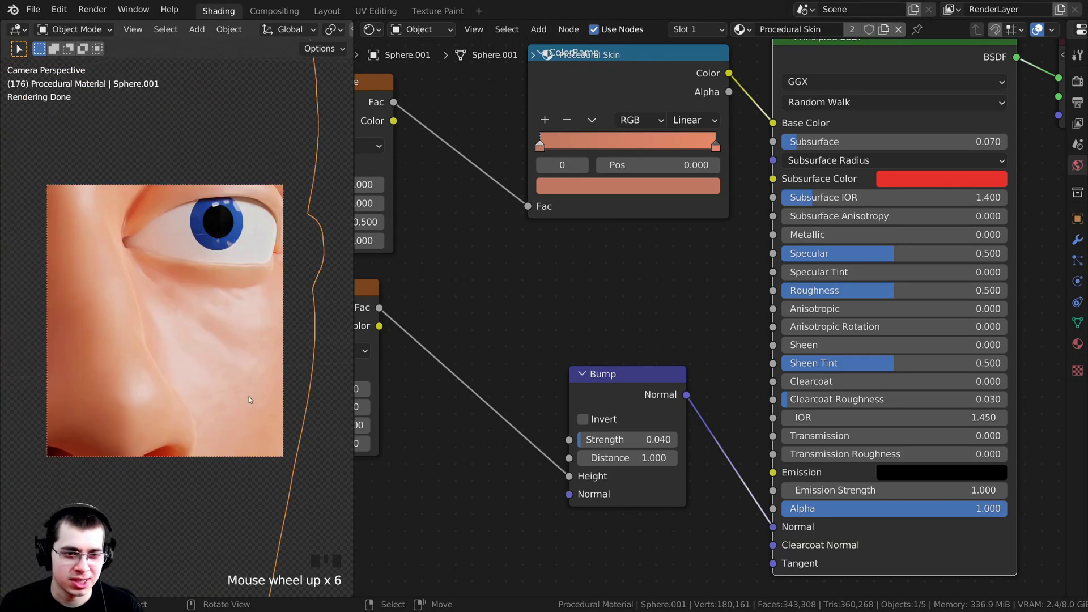
# Add a Voronoi Texture node below the lower Noise Texture.
pyautogui.doubleClick(626, 395)
pyautogui.press('Home')
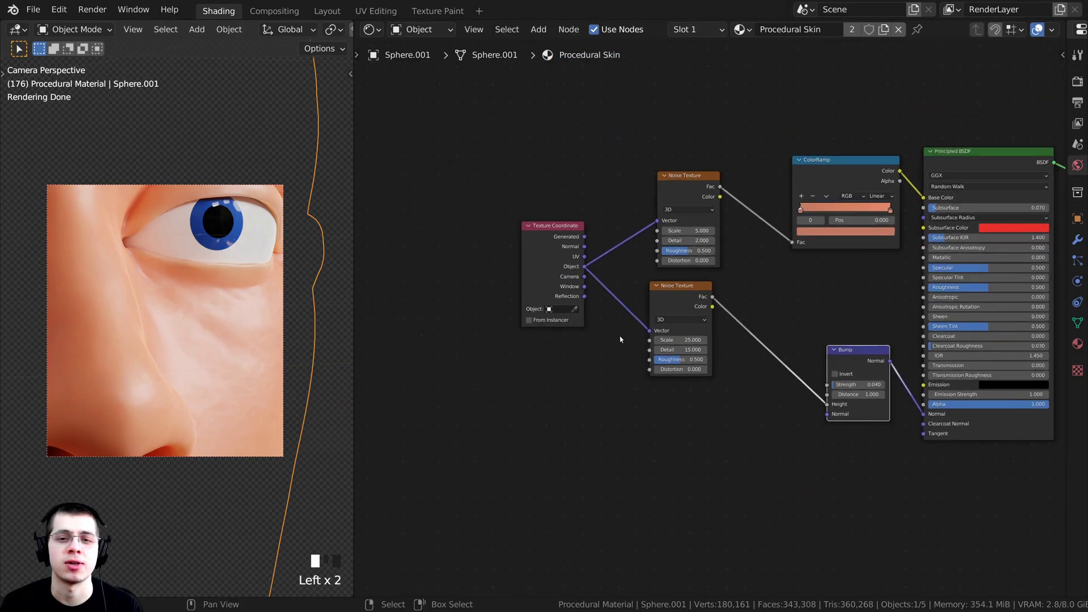
pyautogui.moveTo(585, 302); pyautogui.dragTo(581, 266, button='middle')
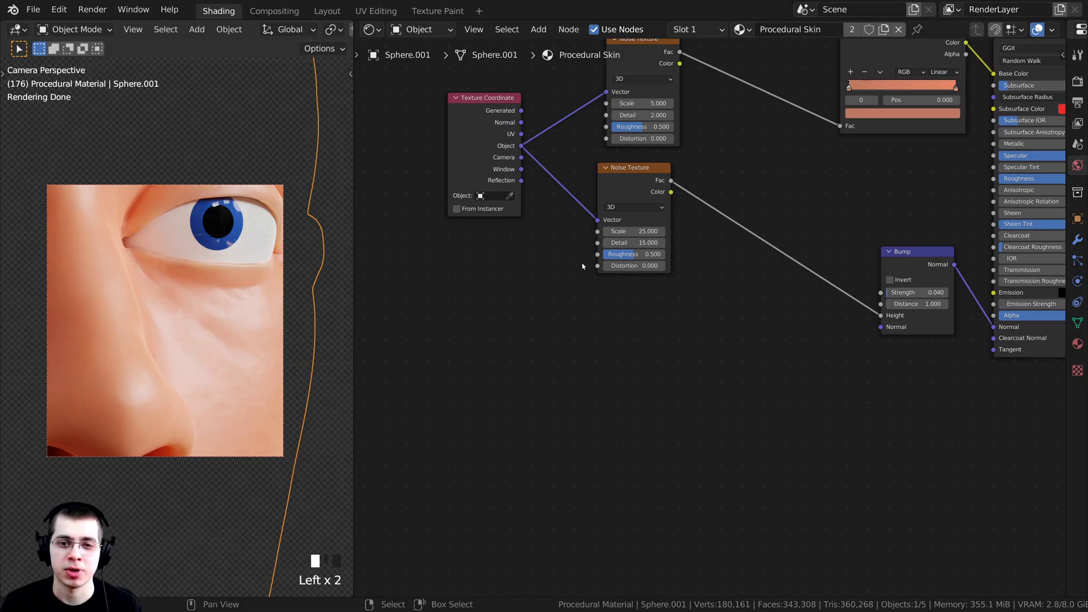
pyautogui.hotkey('shift', 'a')
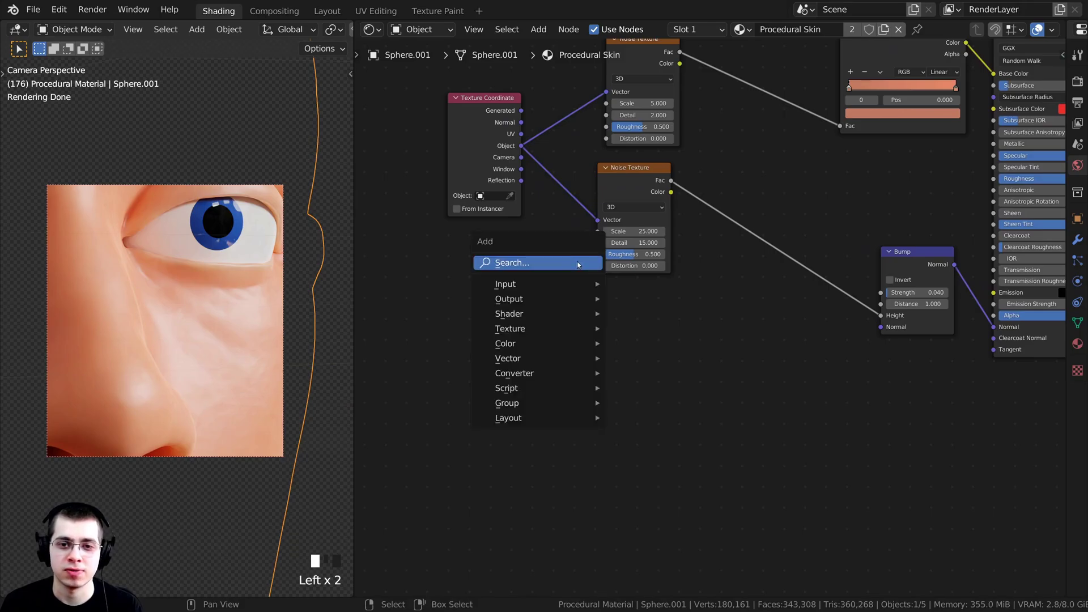
pyautogui.click(513, 262)
pyautogui.write('vor')
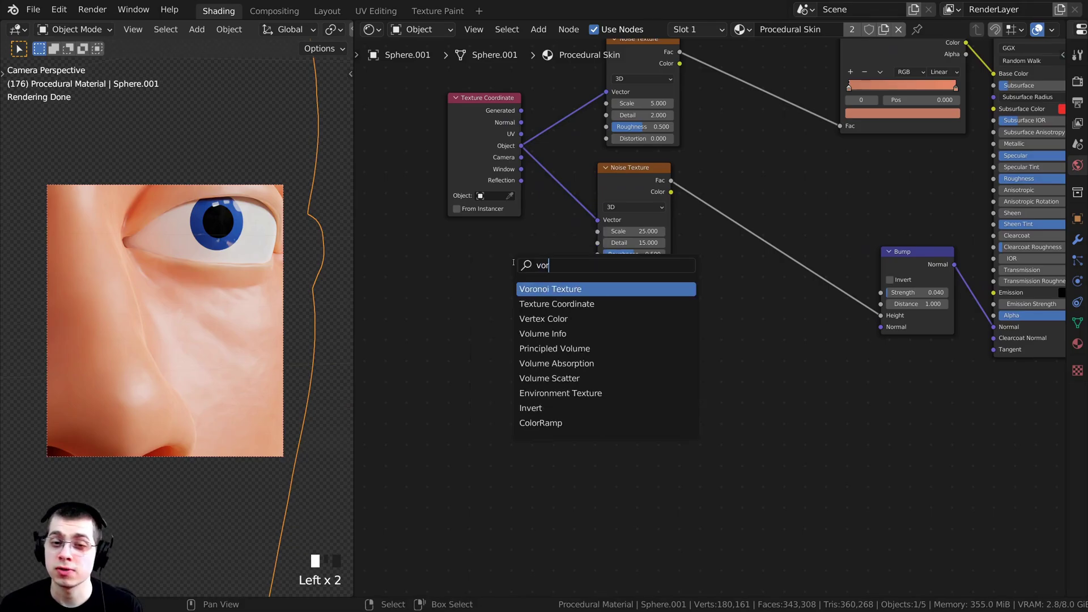
pyautogui.click(541, 293)
pyautogui.click(589, 286)
# Line up both Noise Textures above the Voronoi Texture and move the Texture Coordinate node farther away from them.
pyautogui.moveTo(615, 168); pyautogui.dragTo(628, 199, button='middle')
pyautogui.moveTo(628, 199); pyautogui.dragTo(611, 199)
pyautogui.moveTo(639, 90); pyautogui.dragTo(615, 100)
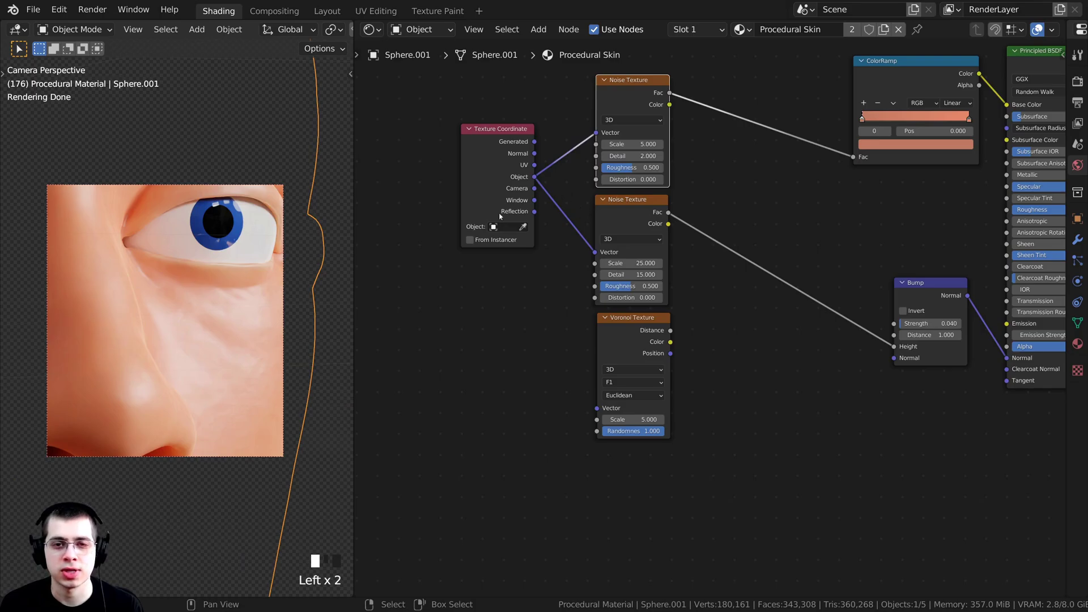
pyautogui.moveTo(500, 216); pyautogui.dragTo(444, 267)
pyautogui.moveTo(479, 227); pyautogui.dragTo(510, 293)
pyautogui.press('Escape')
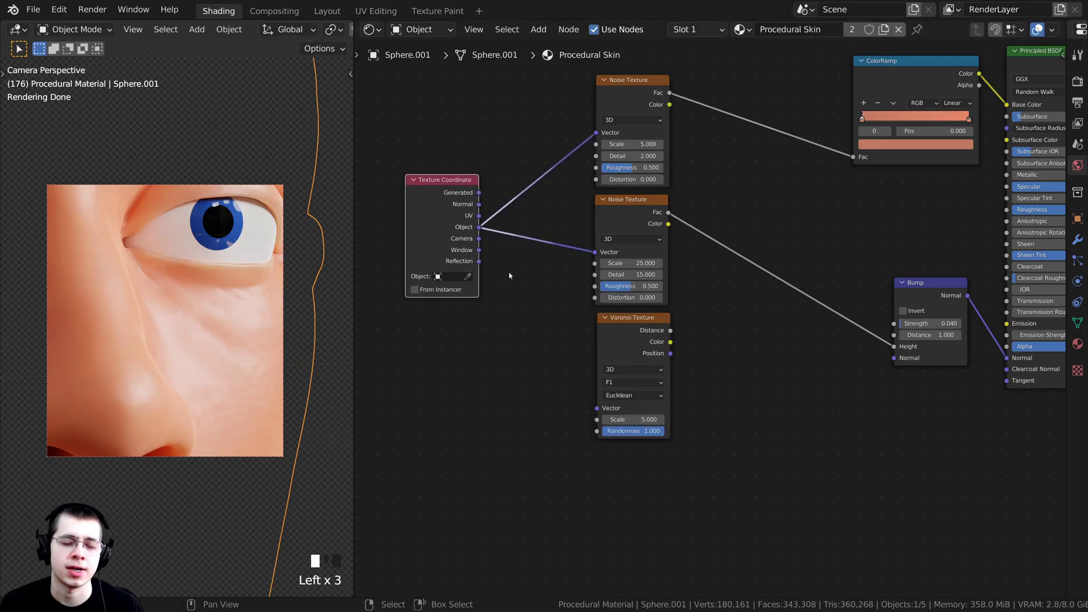
# Connect the Texture Coordinate's Object output to the Voronoi Texture's Vector input and preview the Voronoi pattern on the head.
pyautogui.scroll(1, 509, 276)
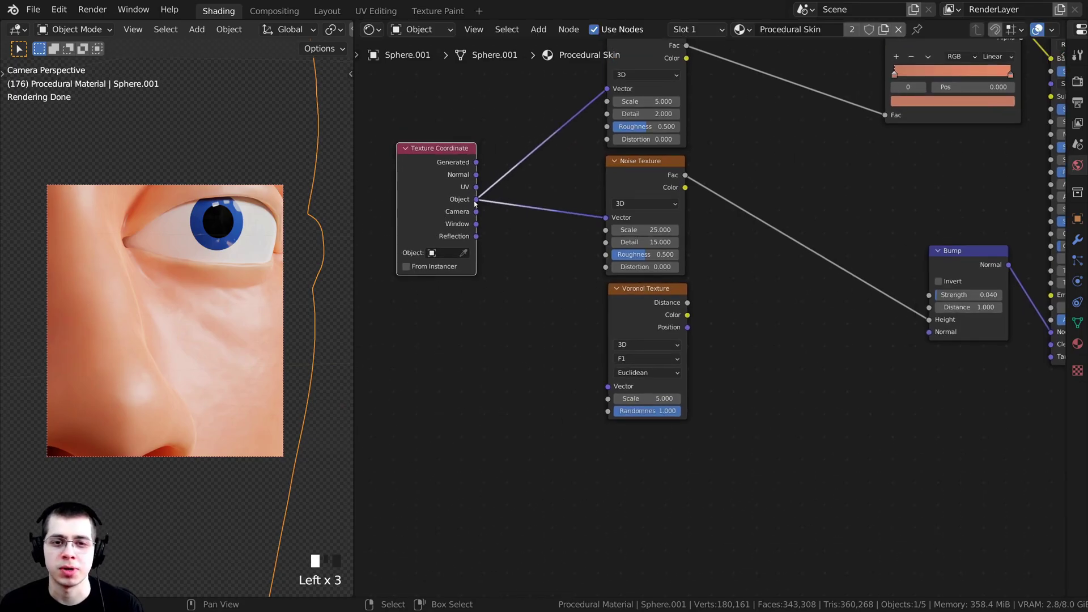
pyautogui.moveTo(476, 199)
pyautogui.mouseDown()
pyautogui.moveTo(582, 292)
pyautogui.moveTo(608, 386)
pyautogui.mouseUp()
pyautogui.moveTo(579, 374); pyautogui.dragTo(560, 407, button='middle')
pyautogui.keyDown('ctrl'); pyautogui.keyDown('shift'); pyautogui.click(617, 338); pyautogui.keyUp('shift'); pyautogui.keyUp('ctrl')
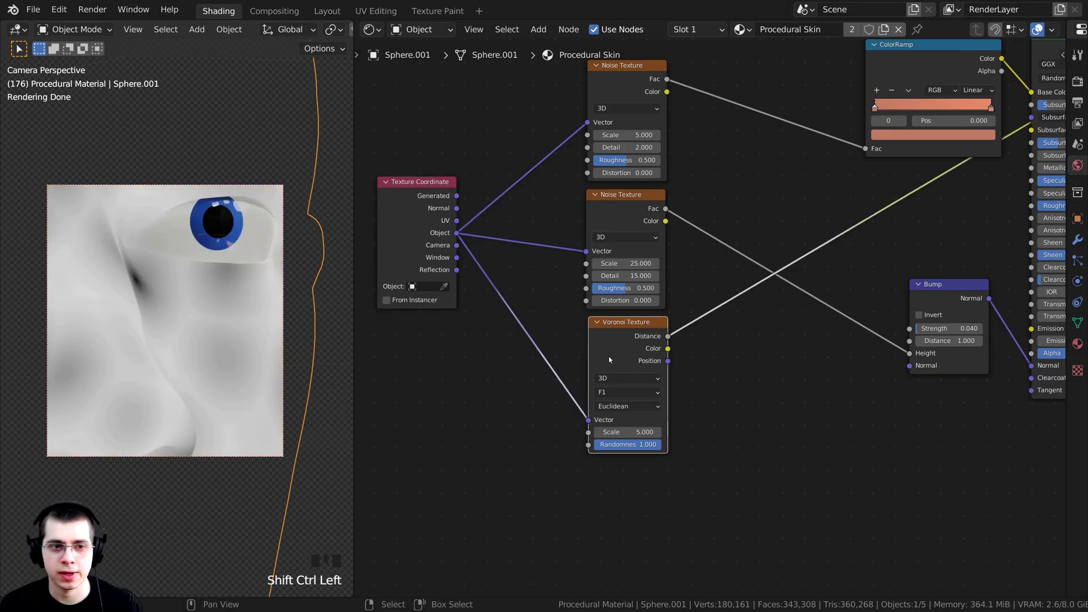
# Set the Voronoi Texture's feature output to Distance to Edge and its Scale to 75.
pyautogui.moveTo(655, 417); pyautogui.dragTo(622, 383, button='middle')
pyautogui.scroll(2, 533, 345)
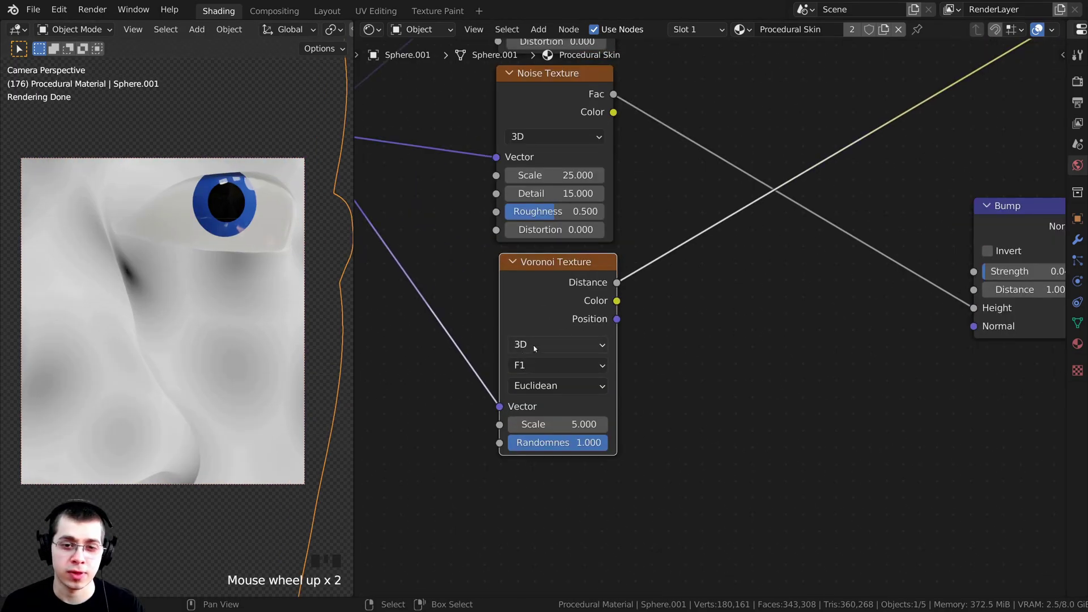
pyautogui.click(524, 366)
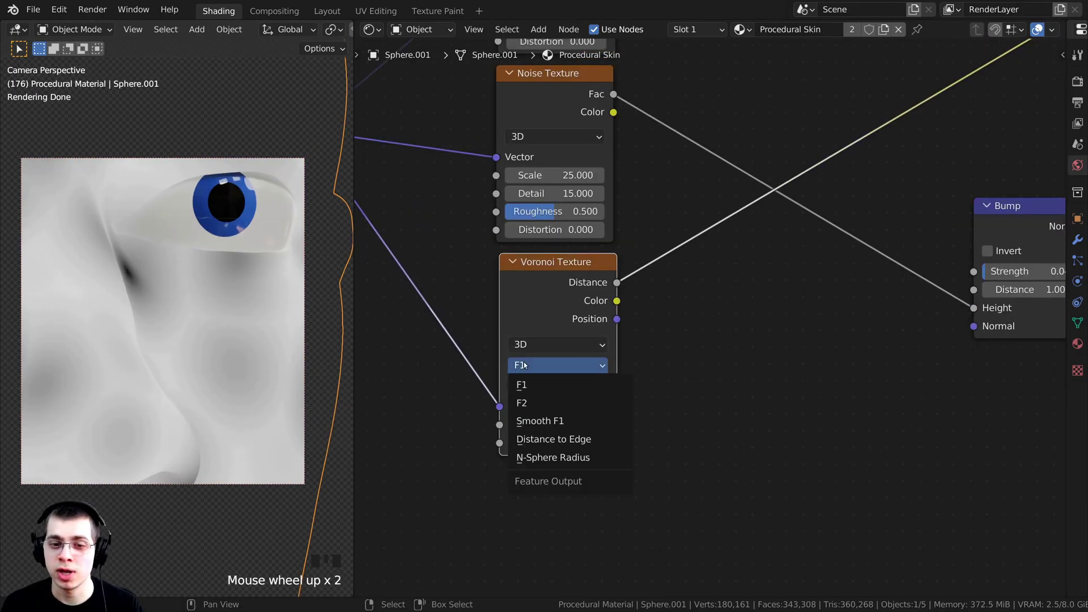
pyautogui.click(552, 440)
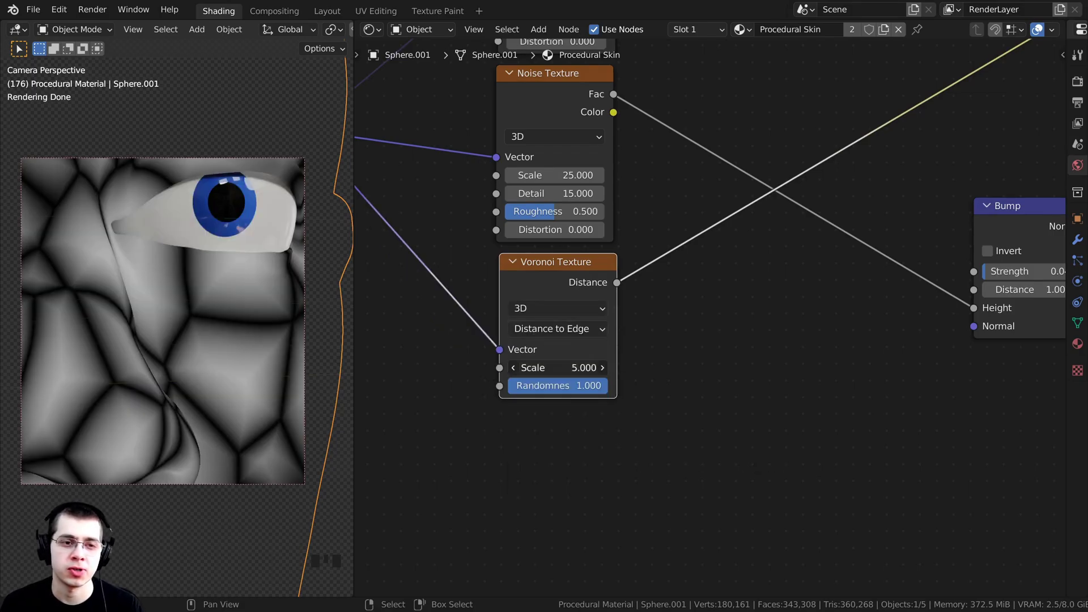
pyautogui.click(565, 371)
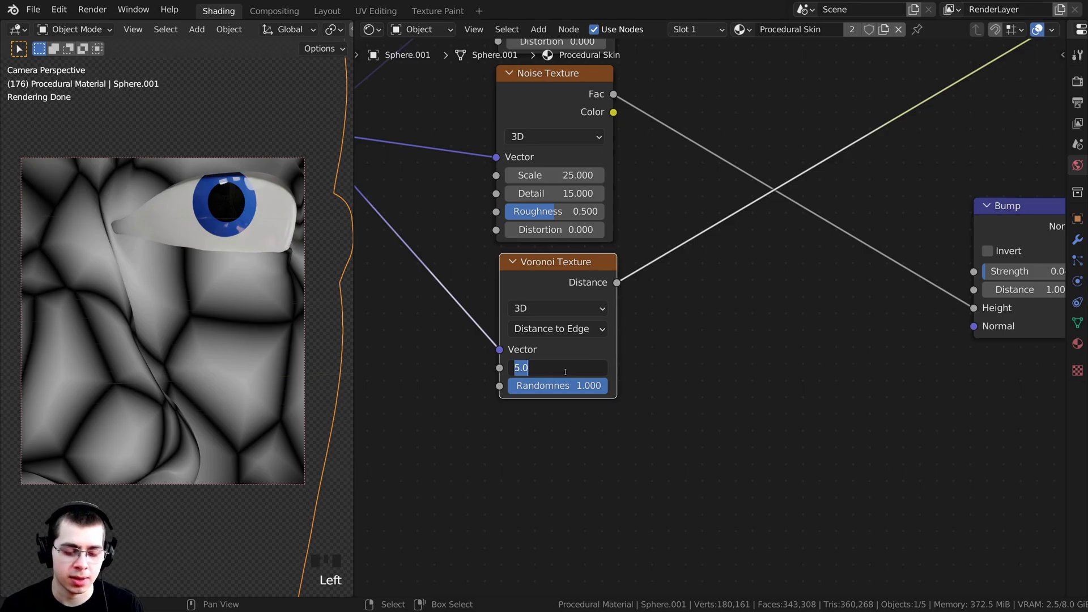
pyautogui.write('75')
pyautogui.click(568, 323)
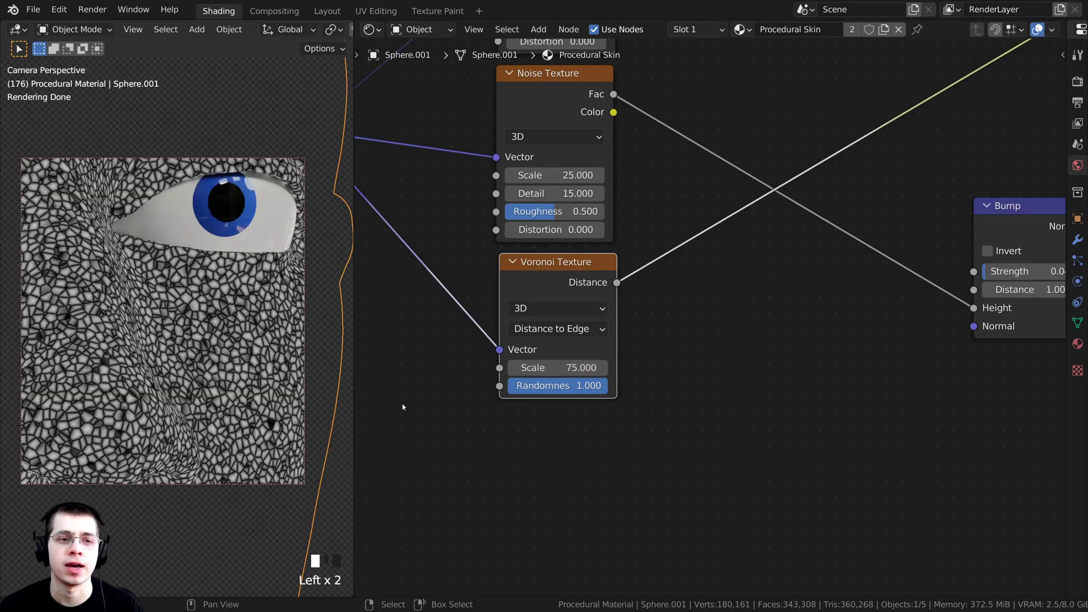
# Duplicate the Bump node and connect the Voronoi Texture's Distance output to the duplicate's Height input.
pyautogui.scroll(-2, 297, 320)
pyautogui.scroll(-2, 297, 321)
pyautogui.scroll(-1, 942, 267)
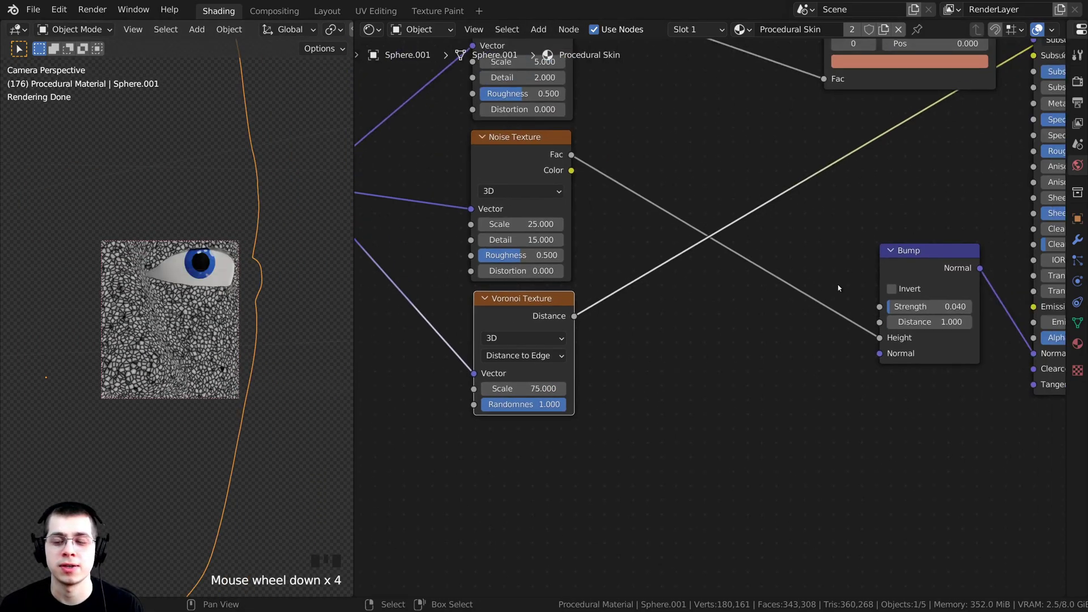
pyautogui.moveTo(931, 271); pyautogui.dragTo(951, 283)
pyautogui.hotkey('shift', 'd')
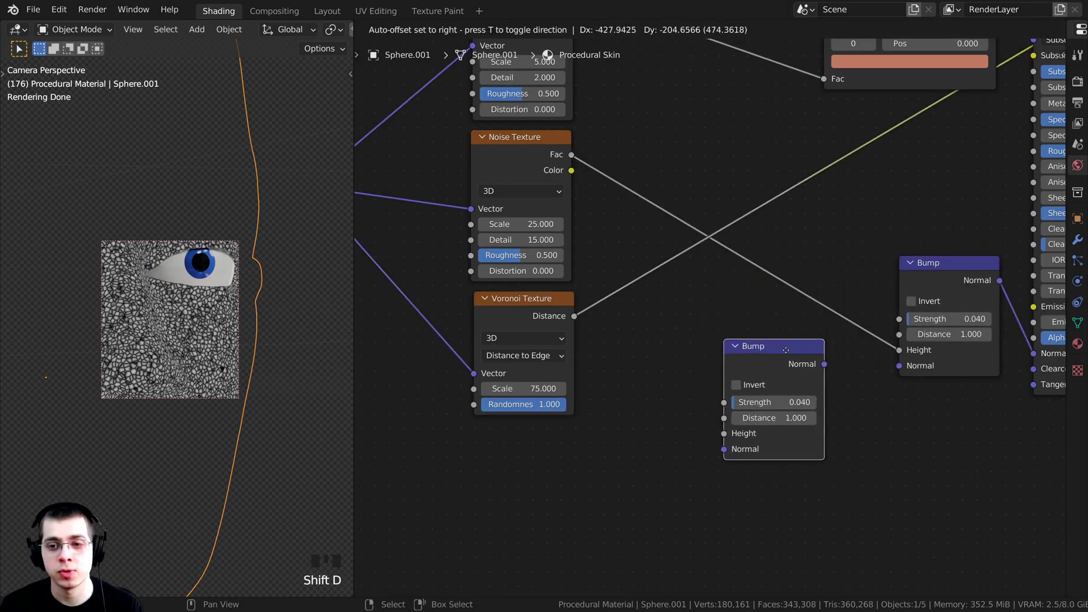
pyautogui.click(792, 359)
pyautogui.scroll(1, 537, 327)
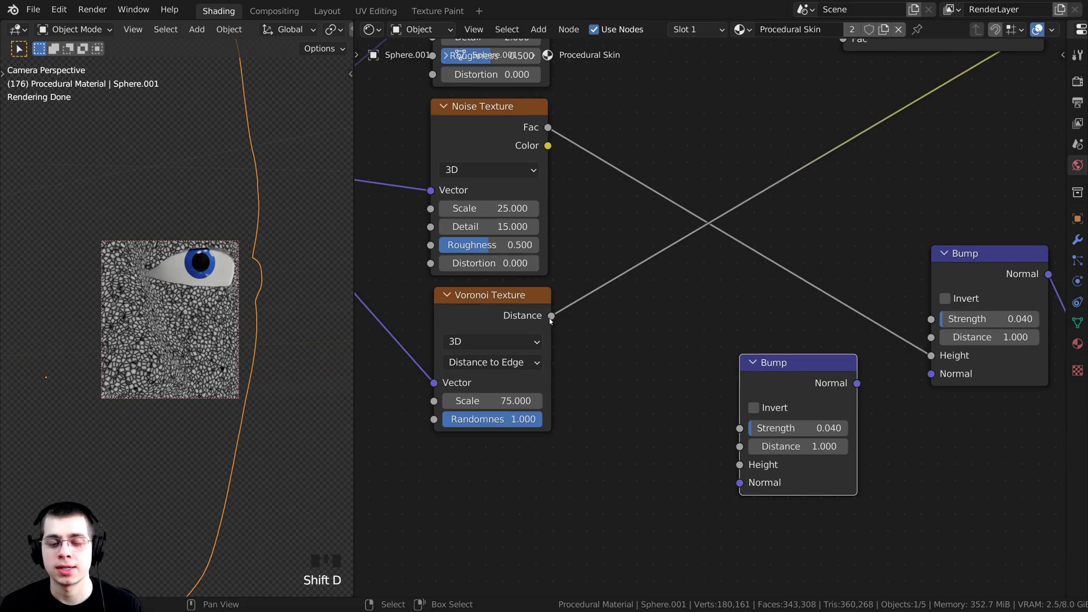
pyautogui.moveTo(550, 316); pyautogui.dragTo(738, 465)
pyautogui.moveTo(813, 388); pyautogui.dragTo(720, 396, button='middle')
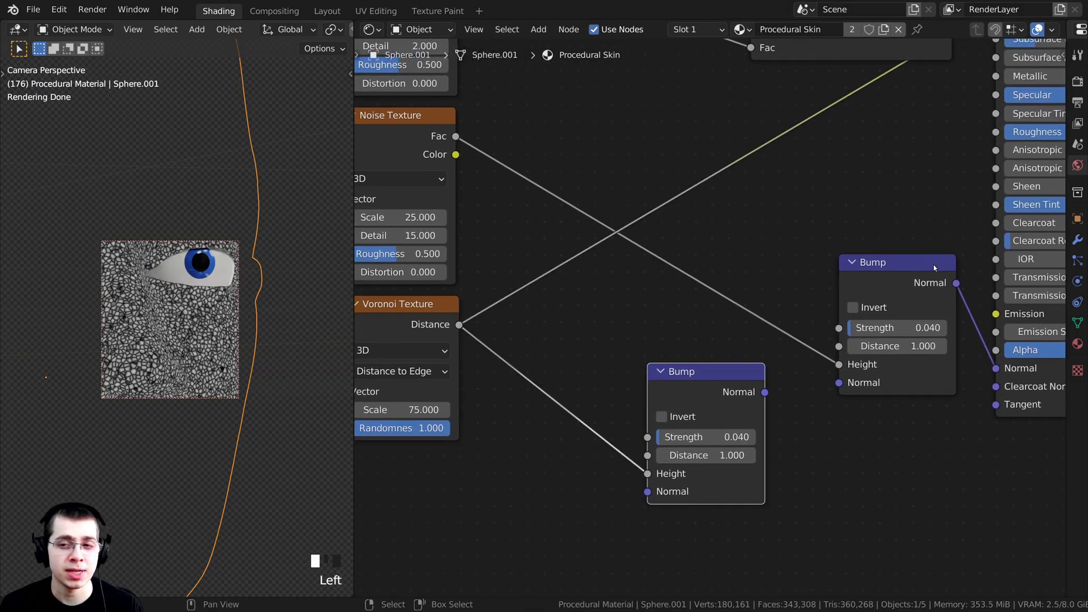
# Connect the duplicated Bump node's Normal output to the original Bump node's Normal input.
pyautogui.press('Left')
pyautogui.press('Left')
pyautogui.press('Left')
pyautogui.press('Left')
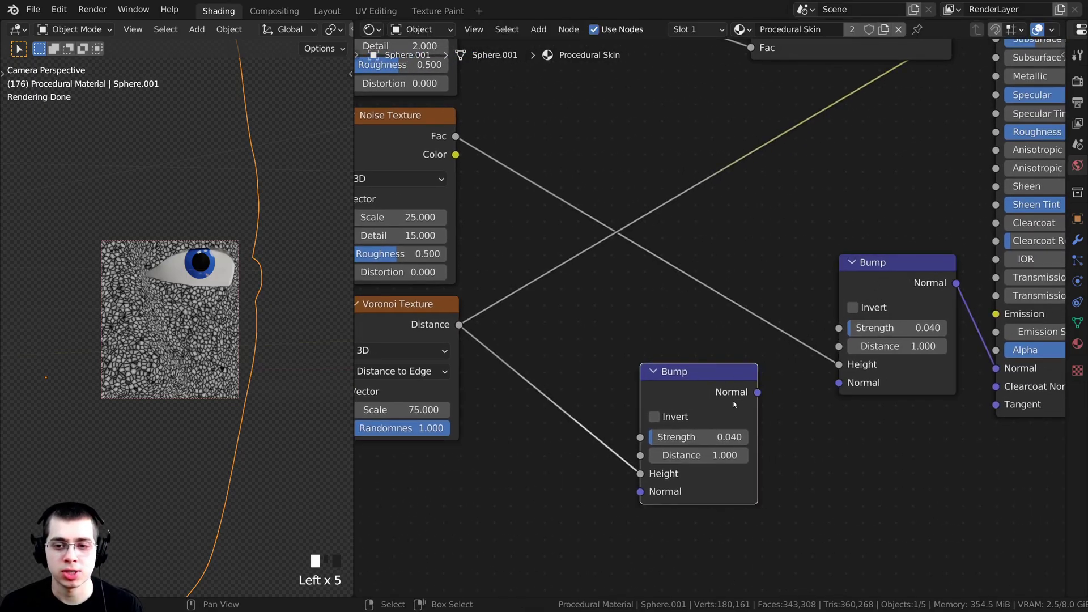
pyautogui.moveTo(758, 393); pyautogui.dragTo(739, 388)
pyautogui.moveTo(786, 323); pyautogui.dragTo(840, 384)
pyautogui.scroll(-1, 697, 385)
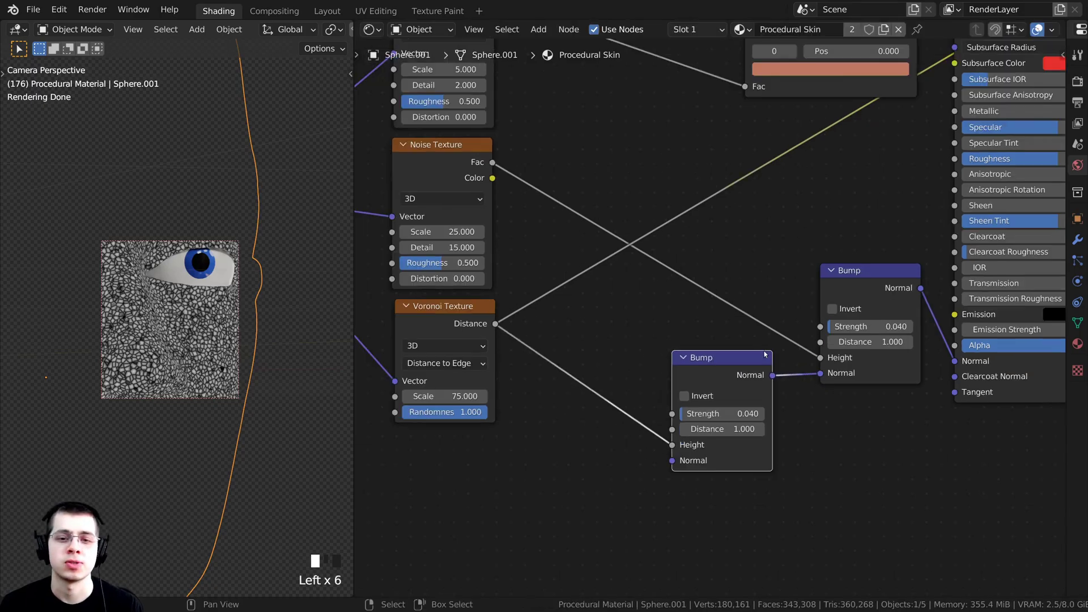
# Preview the duplicated Bump node on the head and set its Strength to 0.03.
pyautogui.keyDown('ctrl'); pyautogui.keyDown('shift'); pyautogui.click(708, 369); pyautogui.keyUp('shift'); pyautogui.keyUp('ctrl')
pyautogui.scroll(5, 190, 371)
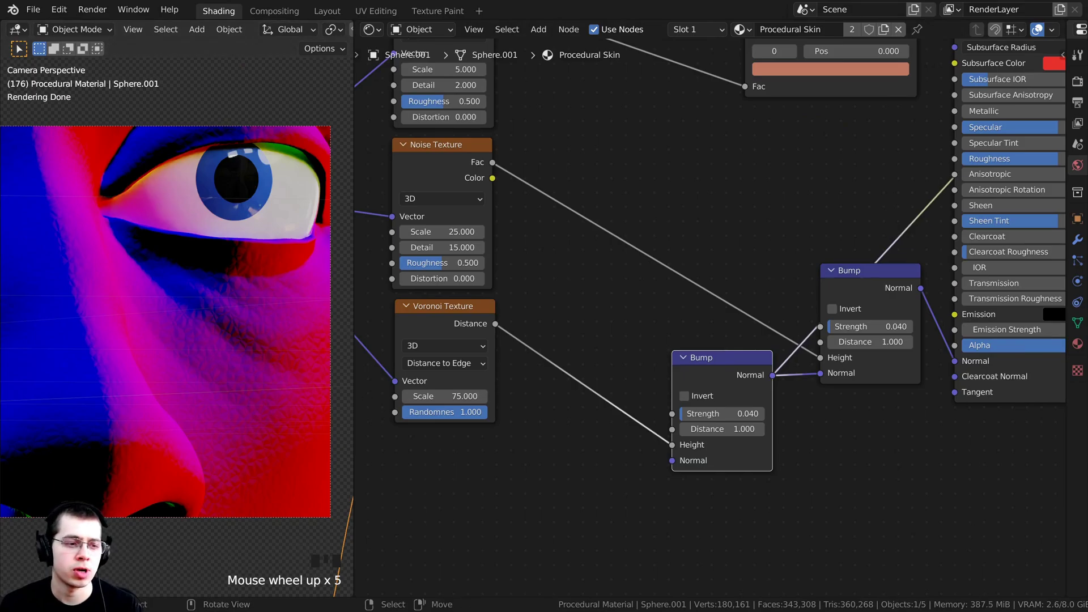
pyautogui.scroll(2, 714, 363)
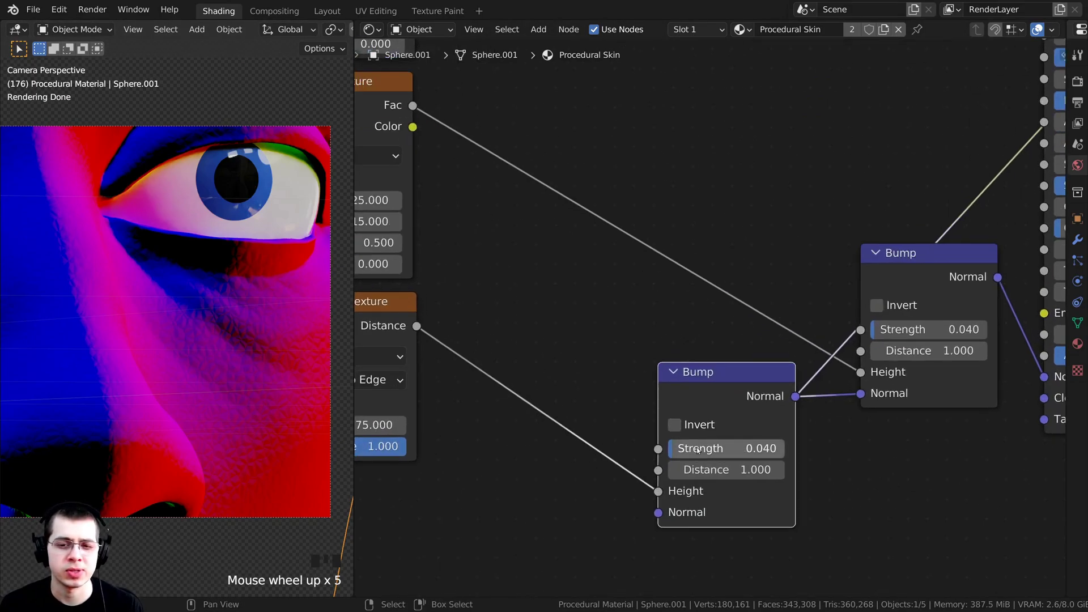
pyautogui.click(697, 449)
pyautogui.click(717, 446)
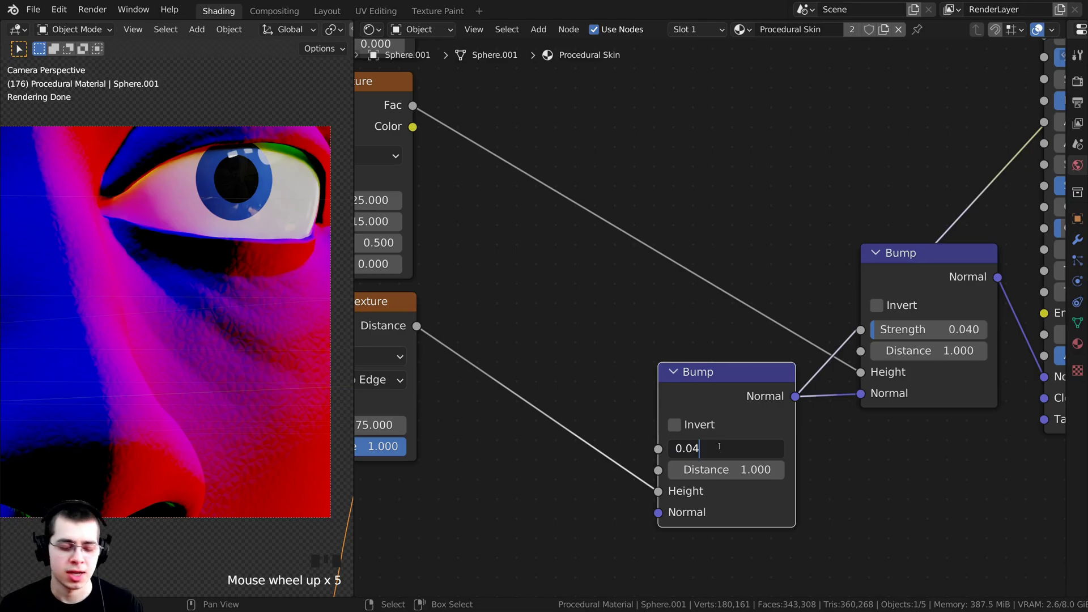
pyautogui.press('BackSpace')
pyautogui.write('3')
pyautogui.press('Return')
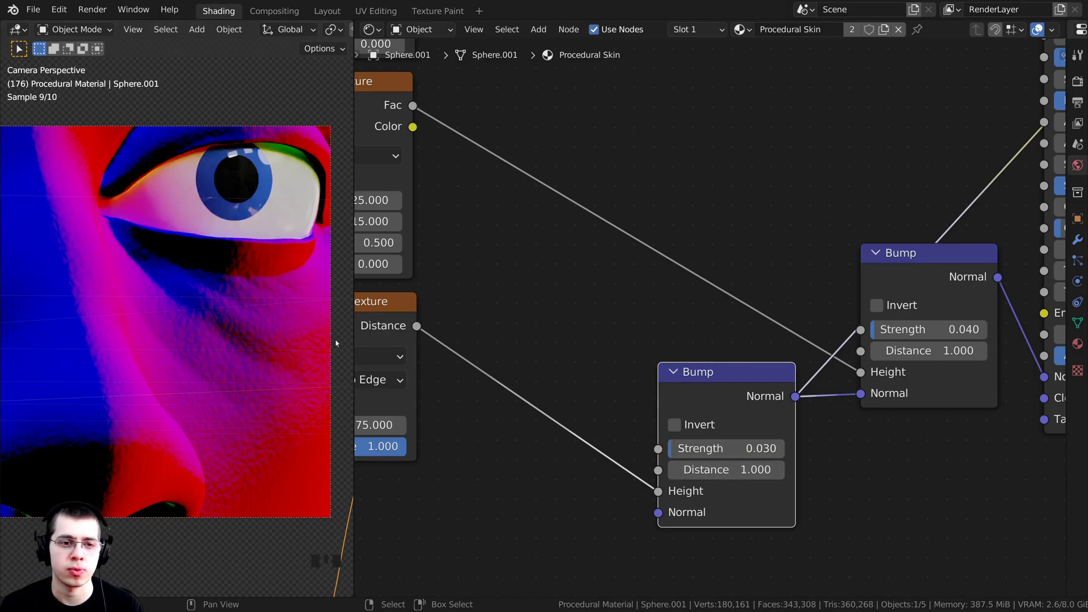
pyautogui.scroll(1, 136, 363)
pyautogui.scroll(-1, 623, 340)
pyautogui.moveTo(624, 340); pyautogui.dragTo(567, 255, button='middle')
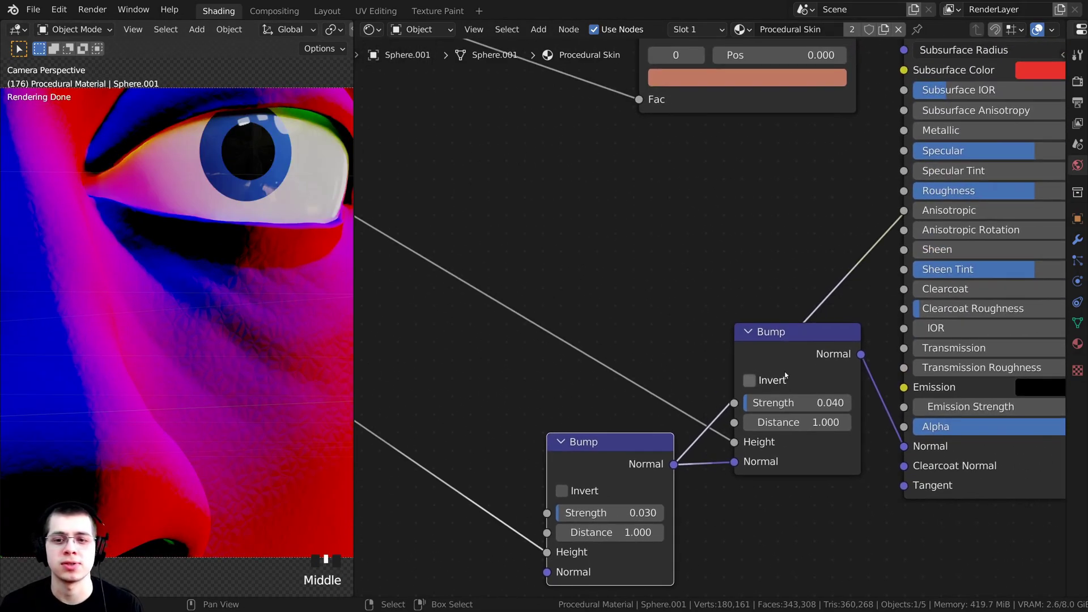
# Preview the final Bump node on the head to examine the combined noise and Voronoi detail up close.
pyautogui.keyDown('ctrl'); pyautogui.keyDown('shift'); pyautogui.click(737, 322); pyautogui.keyUp('shift'); pyautogui.keyUp('ctrl')
pyautogui.middleClick(731, 318)
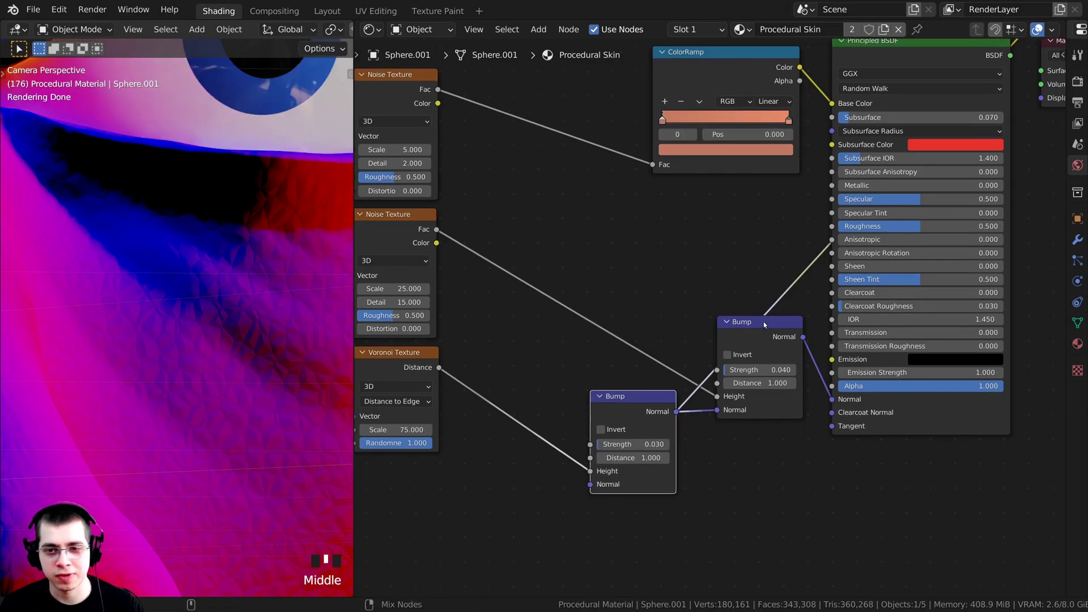
pyautogui.keyDown('ctrl'); pyautogui.keyDown('shift'); pyautogui.click(731, 319); pyautogui.keyUp('shift'); pyautogui.keyUp('ctrl')
pyautogui.scroll(4, 177, 338)
pyautogui.scroll(-4, 226, 379)
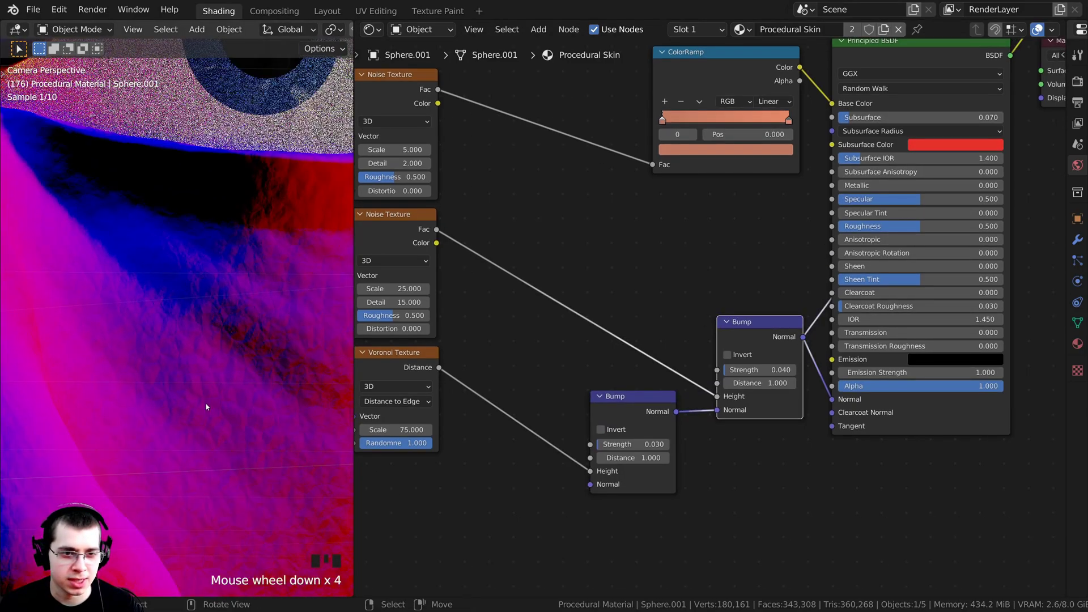
# Preview the Principled BSDF on the head to examine the full skin material.
pyautogui.scroll(-2, 680, 255)
pyautogui.moveTo(821, 96); pyautogui.dragTo(740, 208, button='middle')
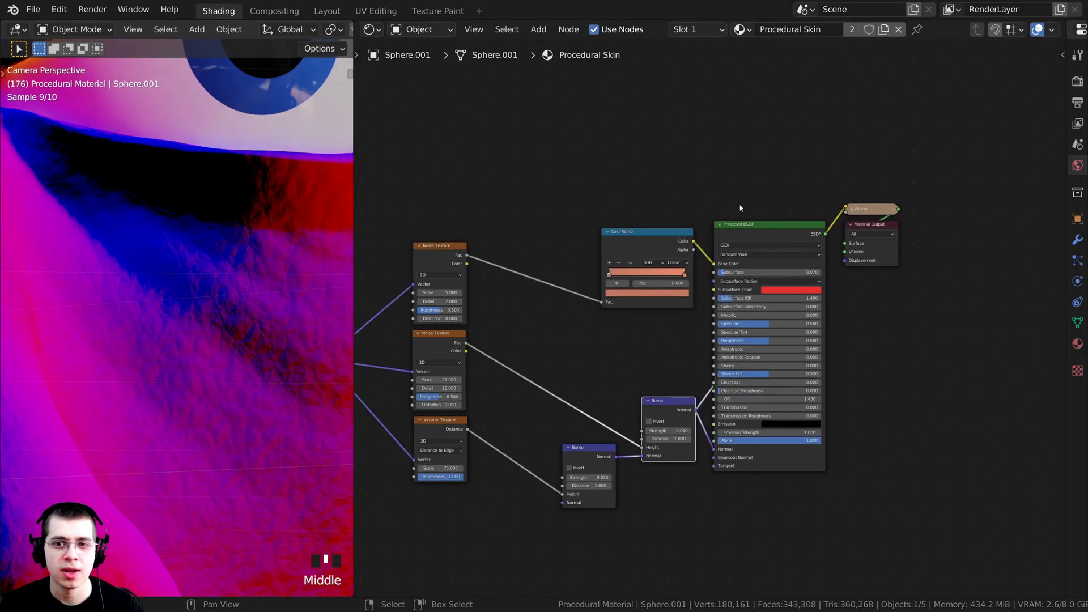
pyautogui.keyDown('ctrl'); pyautogui.keyDown('shift'); pyautogui.click(783, 226); pyautogui.keyUp('shift'); pyautogui.keyUp('ctrl')
pyautogui.scroll(-5, 209, 317)
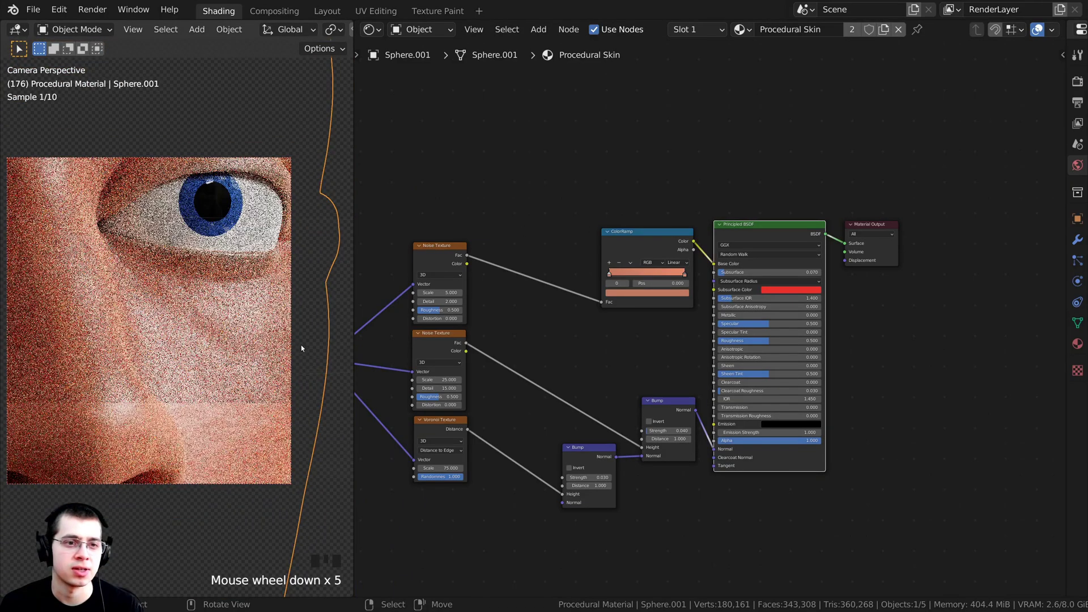
# Duplicate the Voronoi Texture node and place the copy directly below the original.
pyautogui.moveTo(461, 356); pyautogui.dragTo(692, 238, button='middle')
pyautogui.scroll(5, 638, 262)
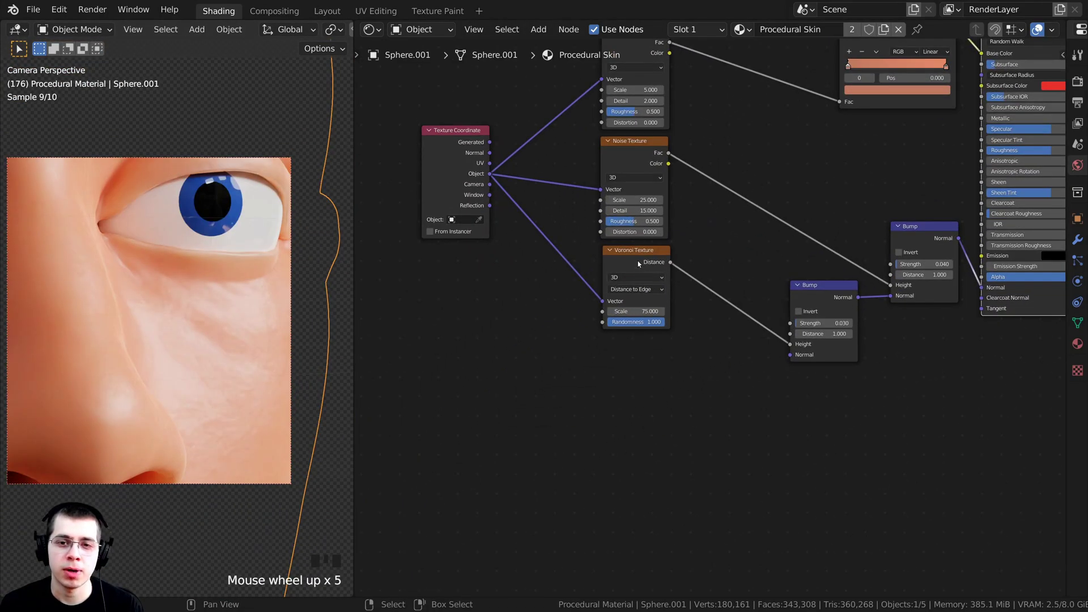
pyautogui.scroll(2, 605, 237)
pyautogui.click(604, 237)
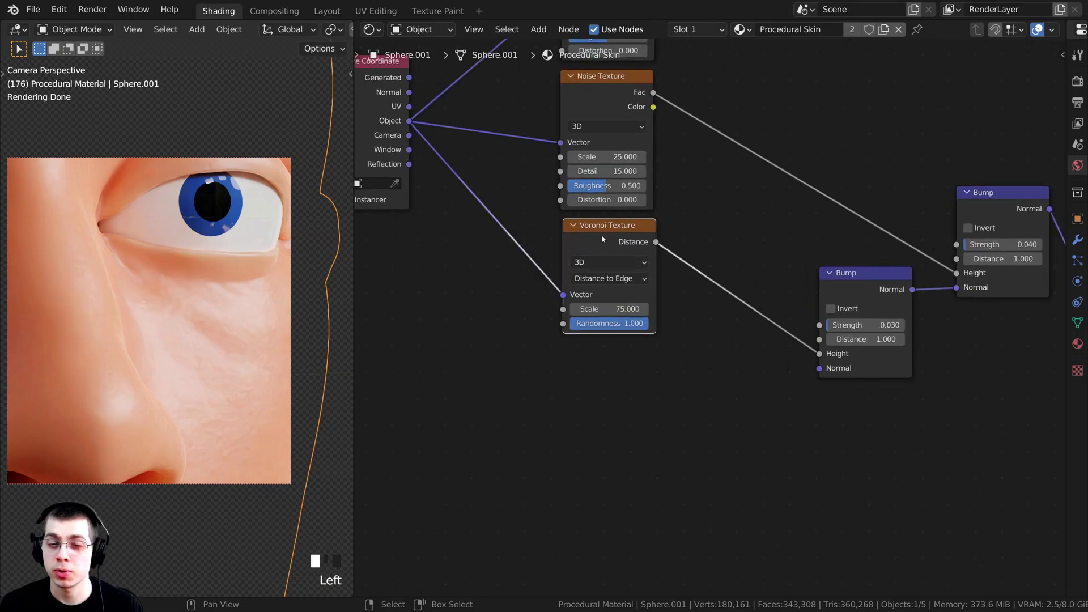
pyautogui.hotkey('shift', 'd')
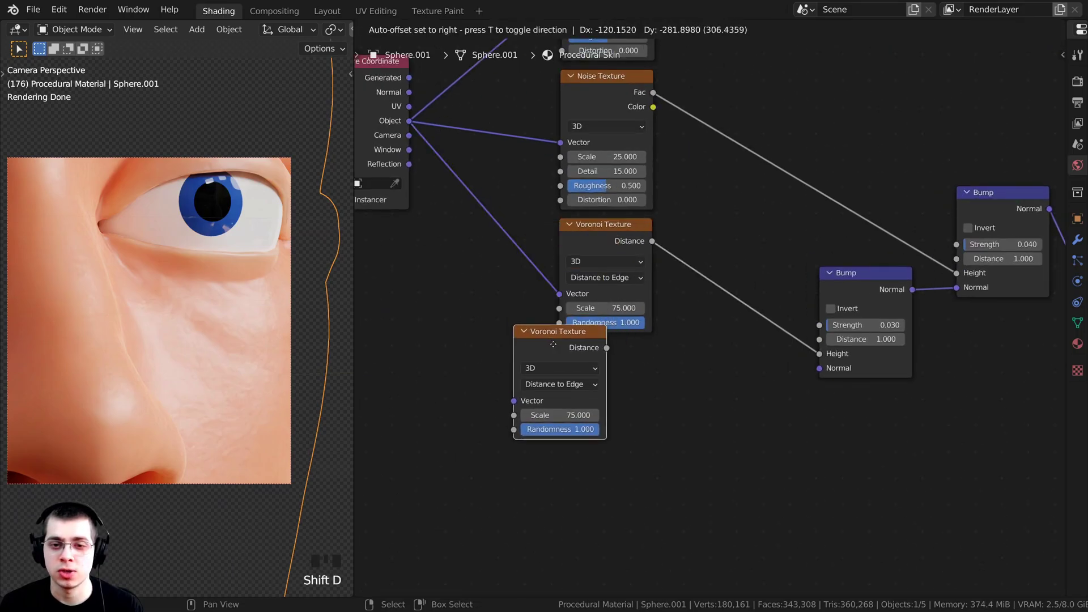
pyautogui.click(588, 363)
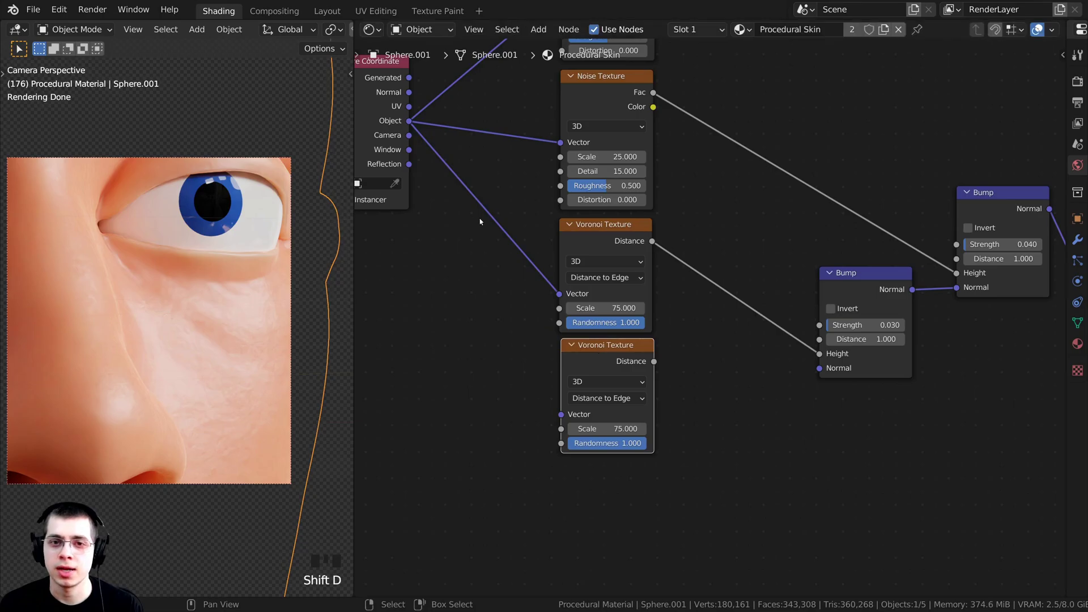
# Connect the Texture Coordinate's Object output to the duplicated Voronoi Texture's Vector input.
pyautogui.scroll(-2, 584, 309)
pyautogui.keyDown('shift'); pyautogui.scroll(1, 473, 197); pyautogui.keyUp('shift')
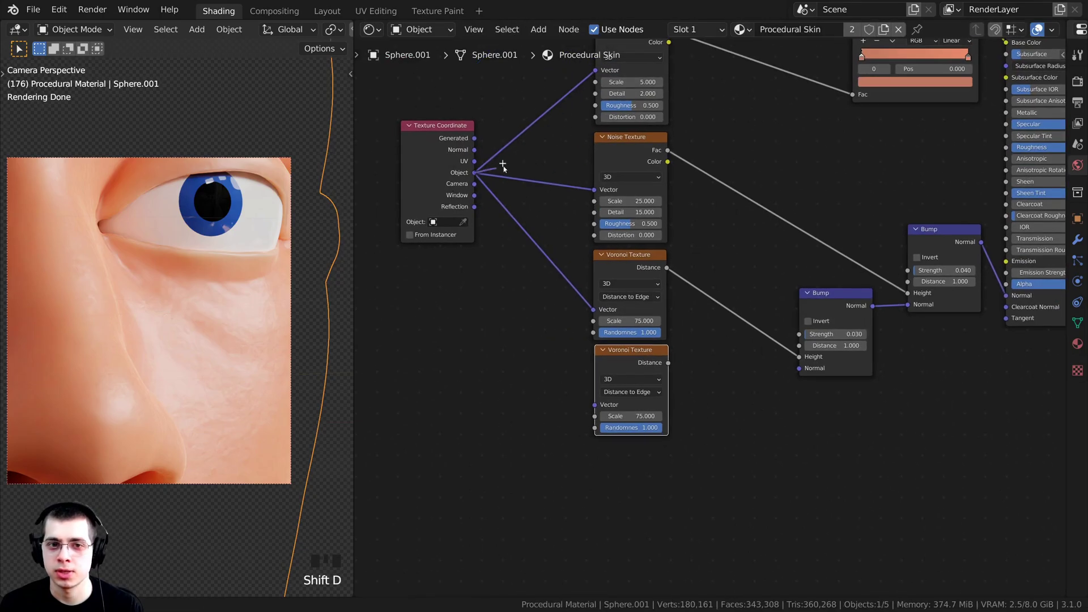
pyautogui.moveTo(474, 173); pyautogui.dragTo(594, 405)
pyautogui.scroll(2, 586, 389)
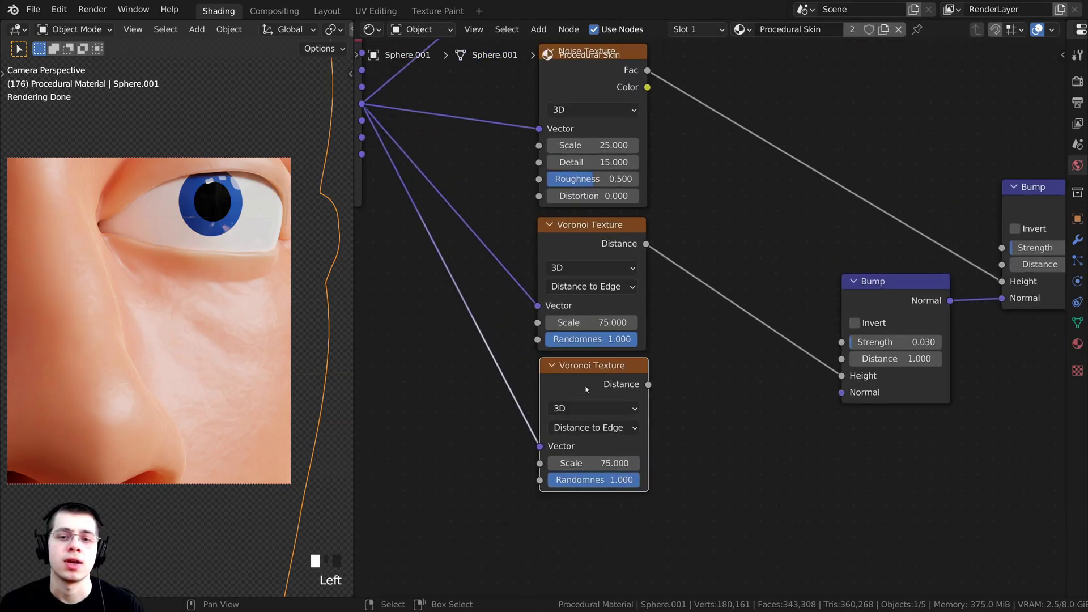
# Set the duplicated Voronoi Texture's feature output to F1 and preview its Distance output on the head.
pyautogui.click(590, 429)
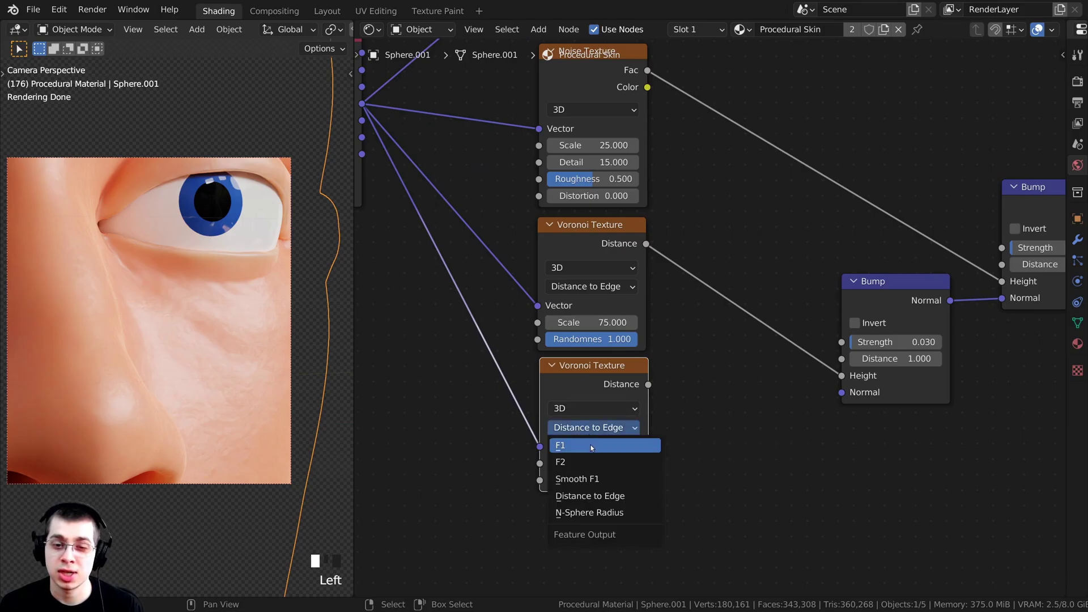
pyautogui.click(590, 445)
pyautogui.moveTo(653, 401); pyautogui.dragTo(641, 397, button='middle')
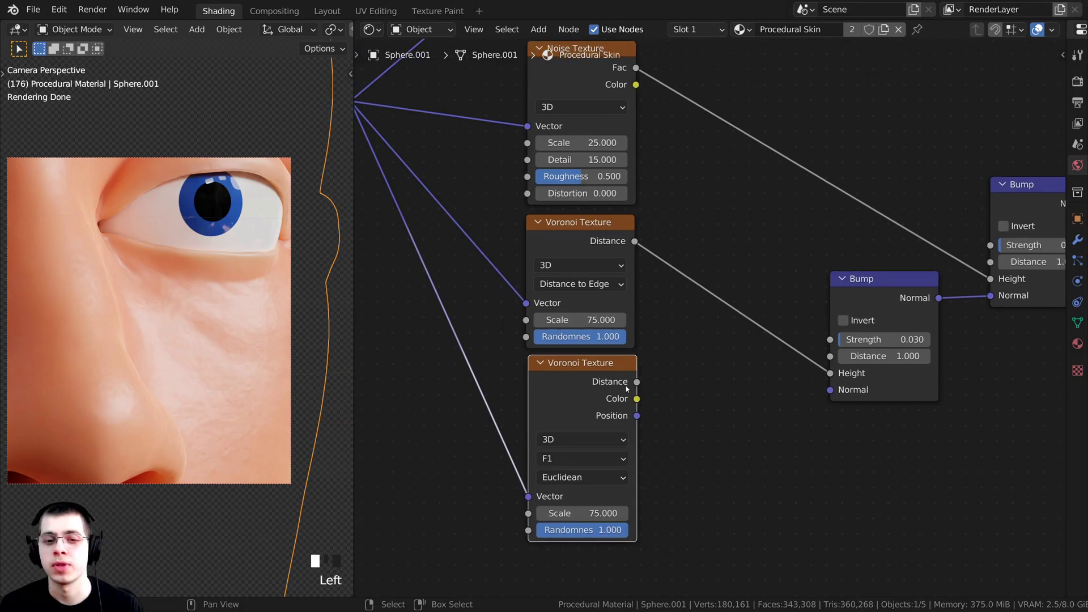
pyautogui.keyDown('ctrl'); pyautogui.keyDown('shift'); pyautogui.click(596, 379); pyautogui.keyUp('shift'); pyautogui.keyUp('ctrl')
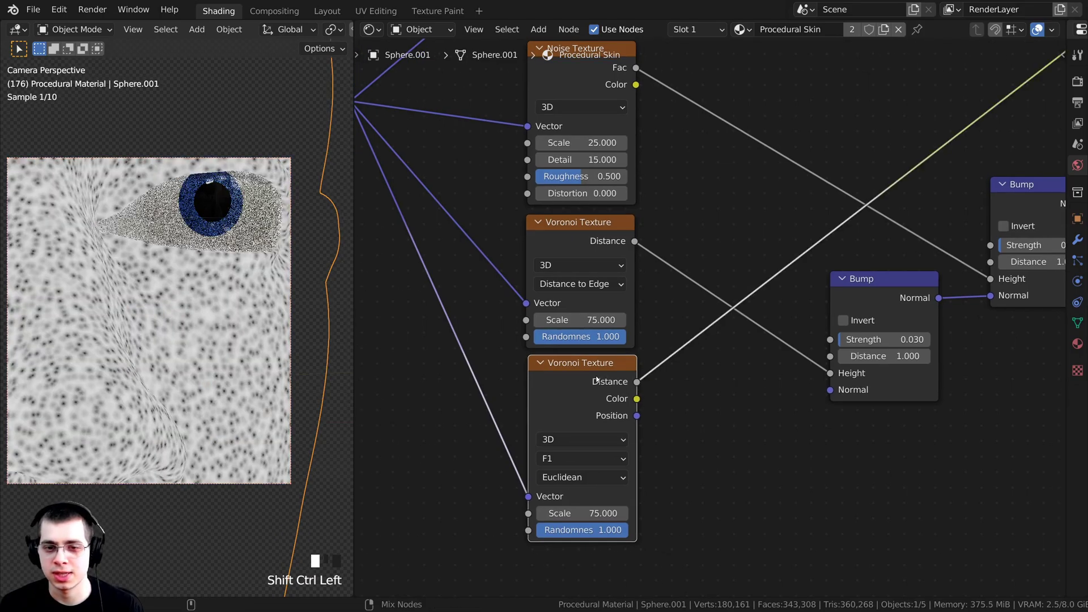
pyautogui.scroll(-3, 623, 283)
pyautogui.scroll(2, 586, 287)
pyautogui.keyDown('shift'); pyautogui.moveTo(539, 352); pyautogui.dragTo(587, 286, button='middle'); pyautogui.keyUp('shift')
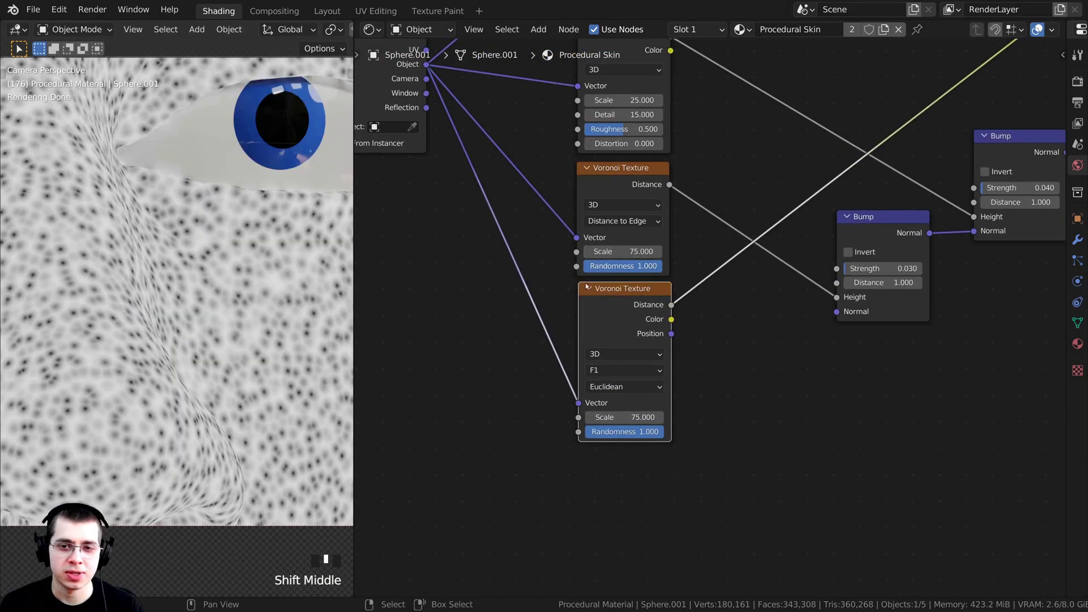
pyautogui.click(626, 372)
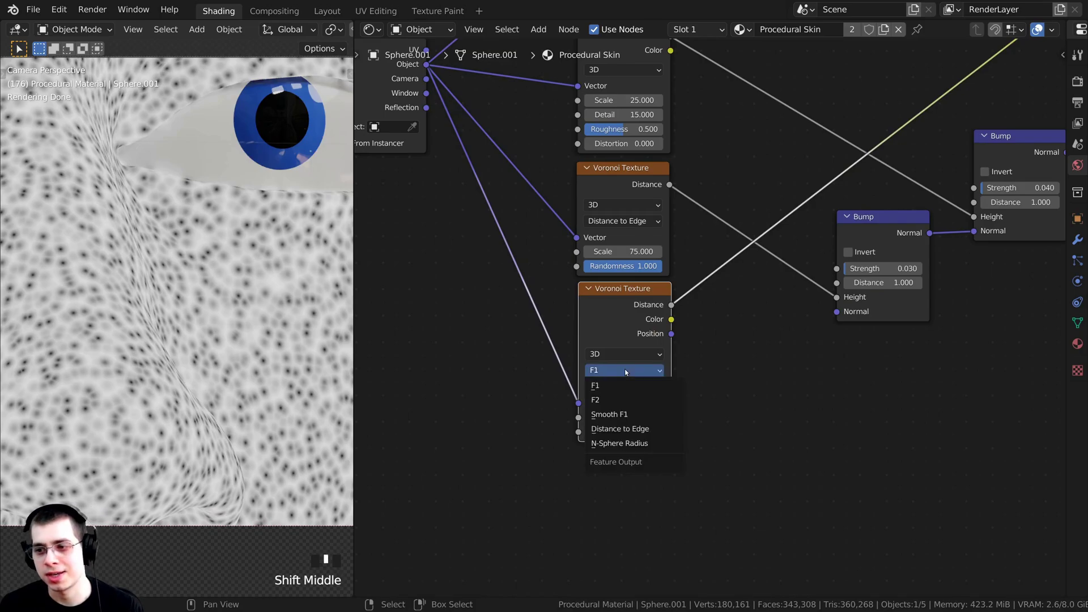
# Move the Texture Coordinate node and all four texture nodes farther away from the ColorRamp and Bump nodes to make room.
pyautogui.scroll(-4, 445, 301)
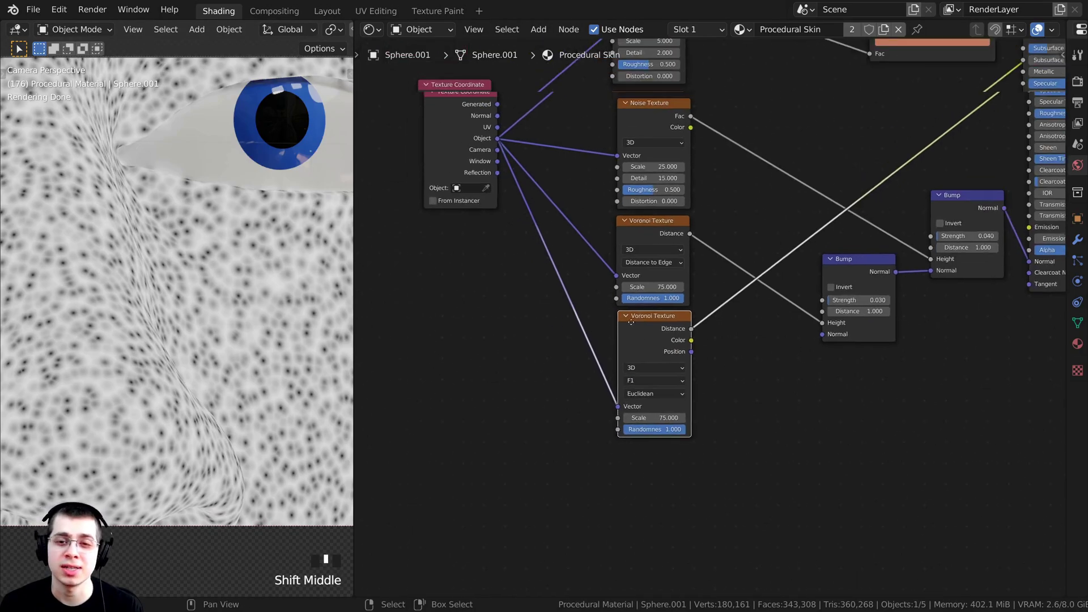
pyautogui.scroll(1, 444, 301)
pyautogui.scroll(-2, 624, 249)
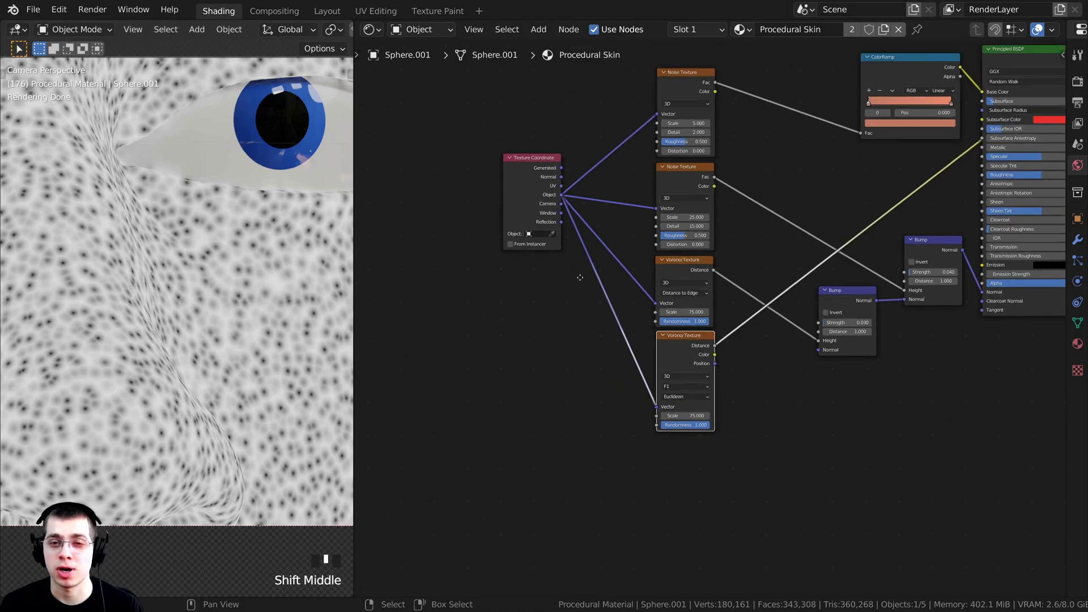
pyautogui.keyDown('shift'); pyautogui.moveTo(612, 226); pyautogui.dragTo(624, 286, button='middle'); pyautogui.keyUp('shift')
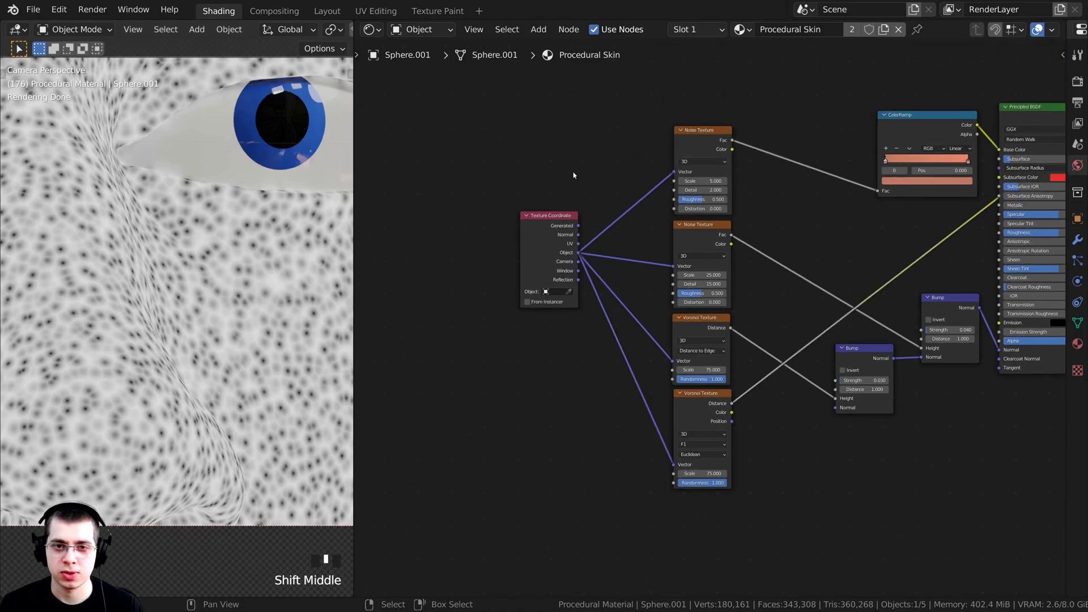
pyautogui.press('b')
pyautogui.moveTo(497, 87); pyautogui.dragTo(748, 432)
pyautogui.press('g')
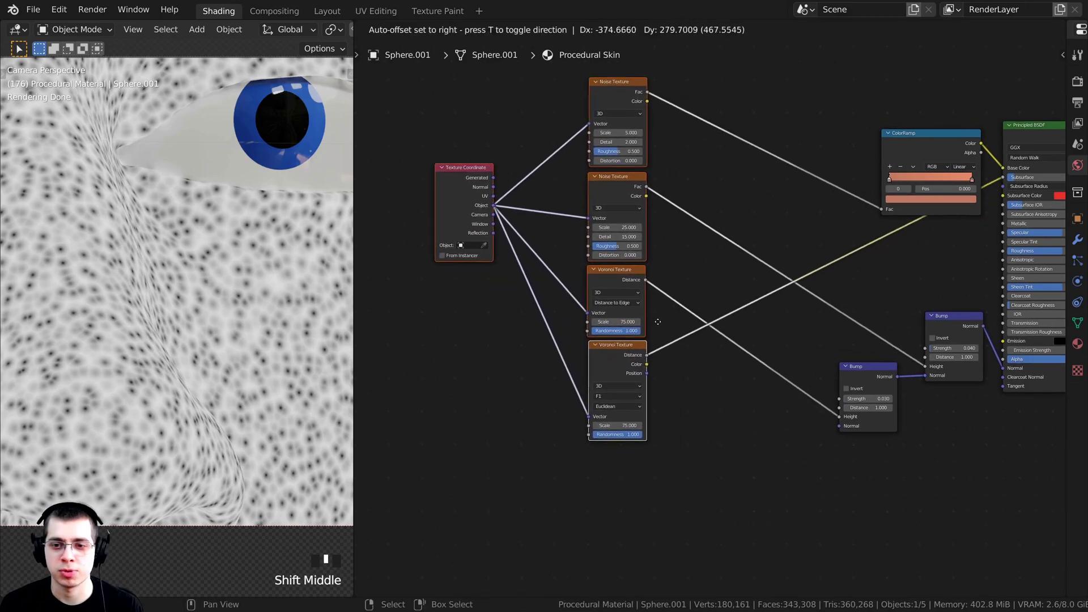
pyautogui.click(642, 322)
# Add a ColorRamp node beside the lower Voronoi Texture and connect that texture's Distance output to its Fac input.
pyautogui.scroll(2, 639, 324)
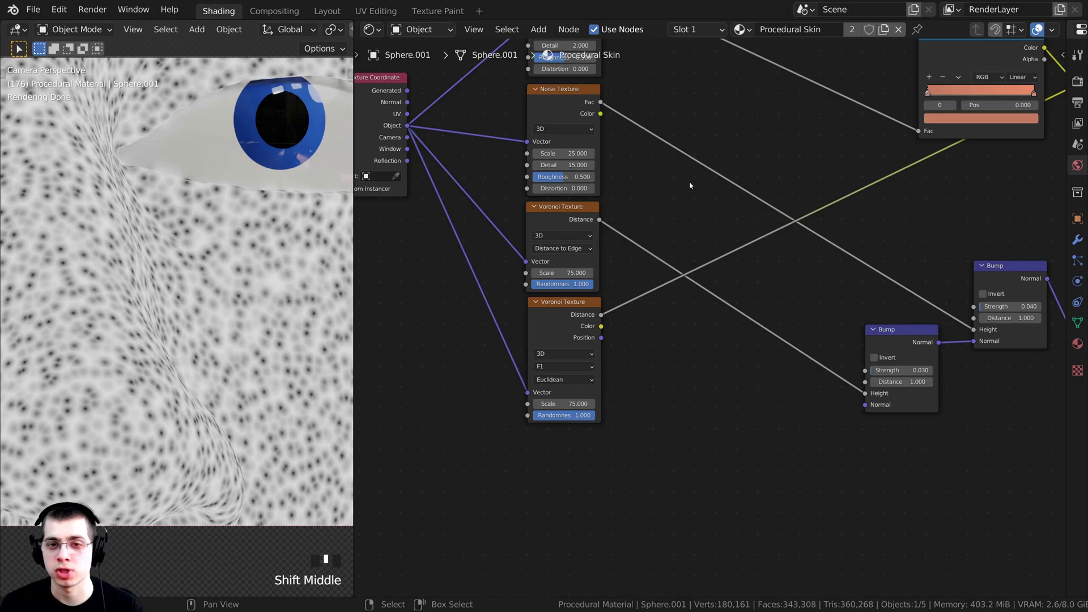
pyautogui.keyDown('shift'); pyautogui.moveTo(690, 186); pyautogui.dragTo(702, 172, button='middle'); pyautogui.keyUp('shift')
pyautogui.hotkey('shift', 'a')
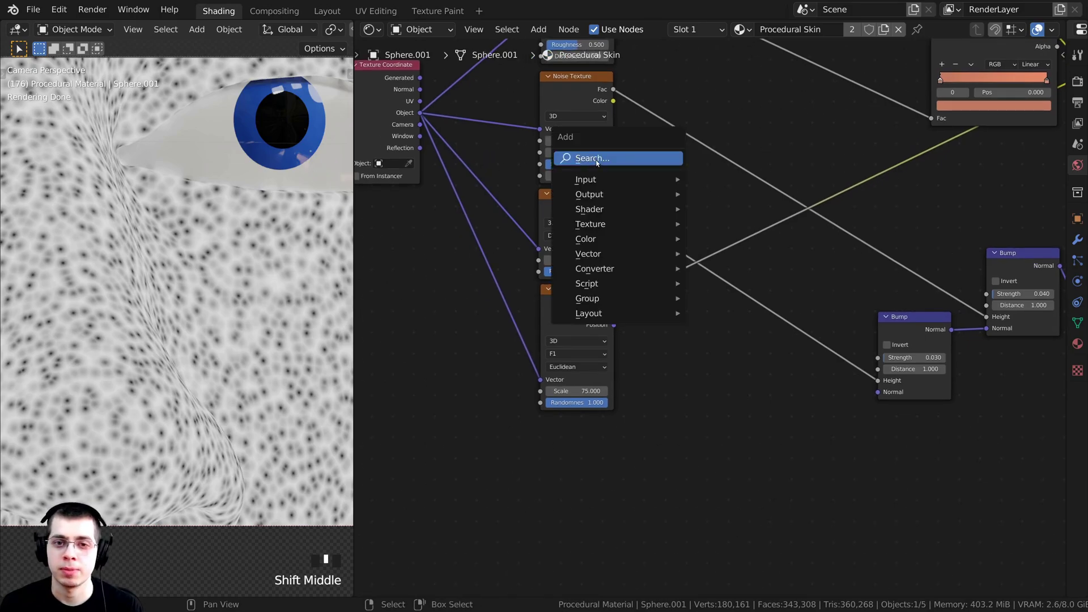
pyautogui.click(597, 160)
pyautogui.write('col')
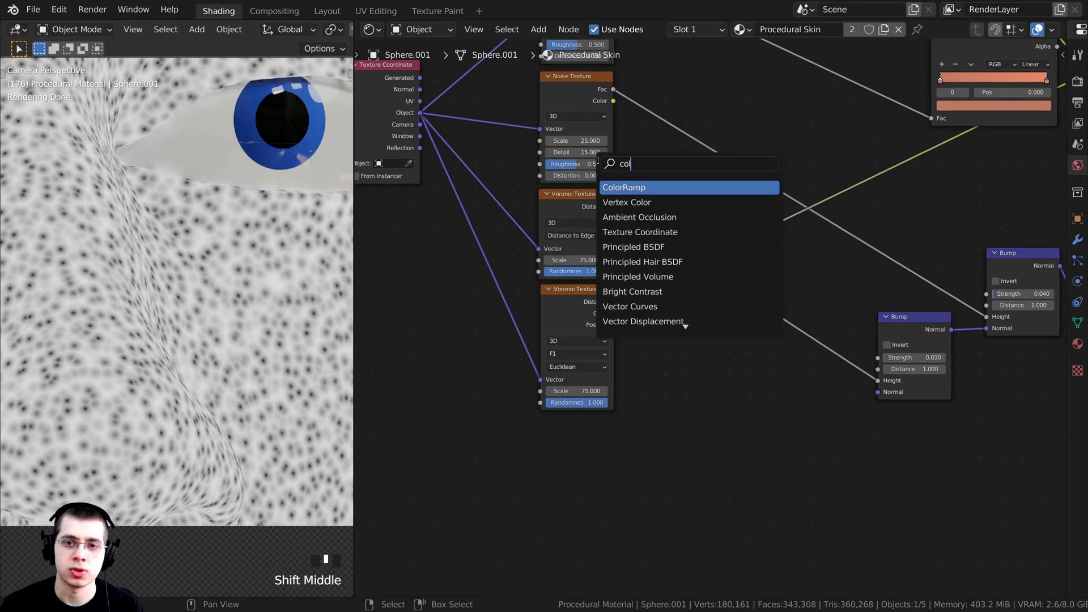
pyautogui.click(629, 191)
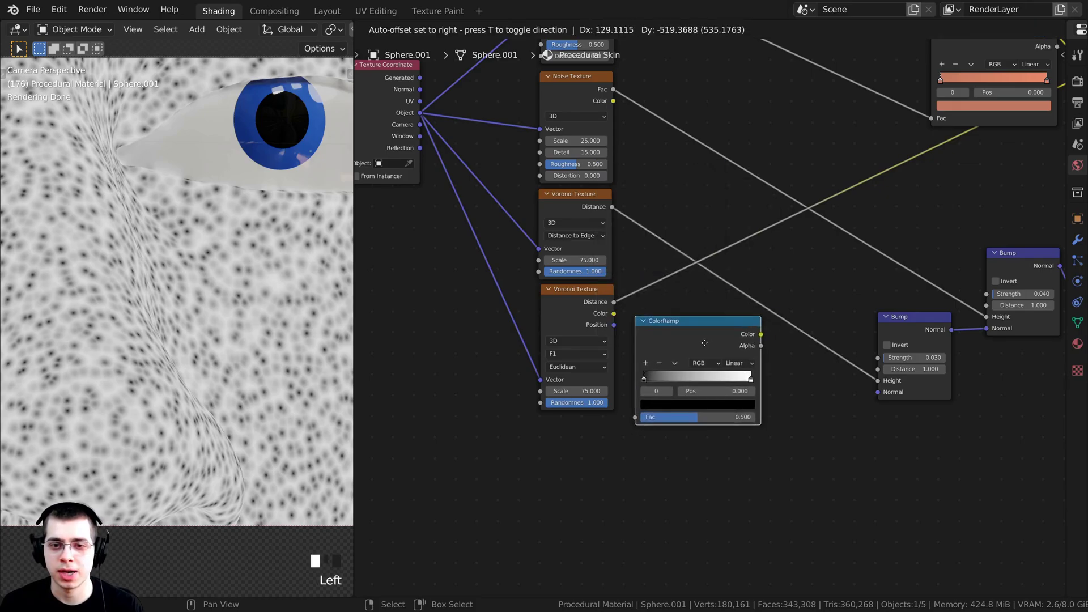
pyautogui.click(697, 368)
pyautogui.moveTo(565, 306); pyautogui.dragTo(608, 452)
# Preview the new ColorRamp on the head and move its white stop to position 0.460.
pyautogui.scroll(2, 560, 314)
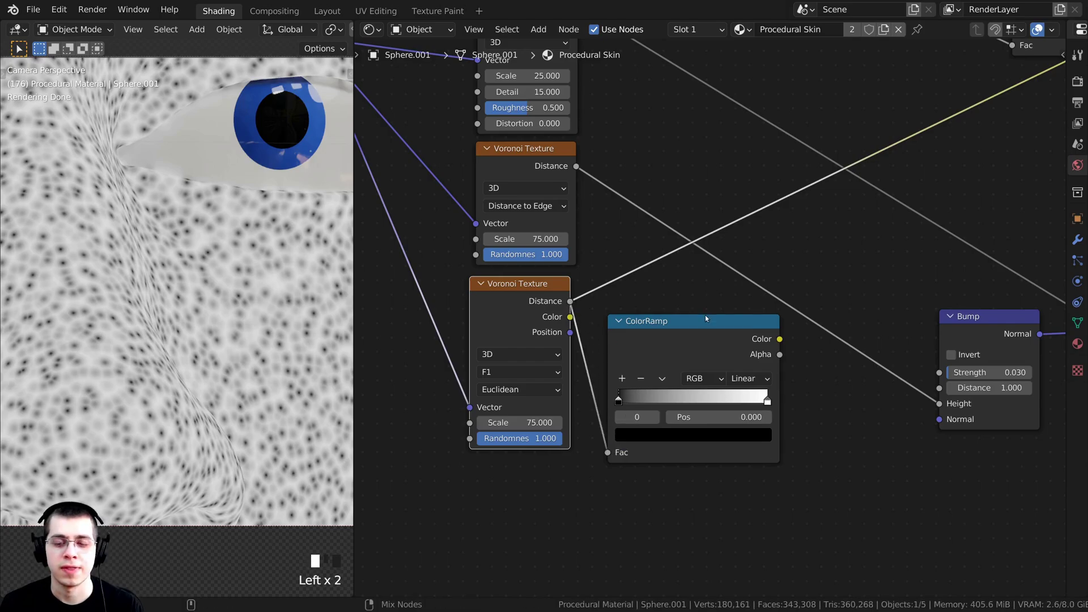
pyautogui.keyDown('ctrl'); pyautogui.keyDown('shift'); pyautogui.click(714, 334); pyautogui.keyUp('shift'); pyautogui.keyUp('ctrl')
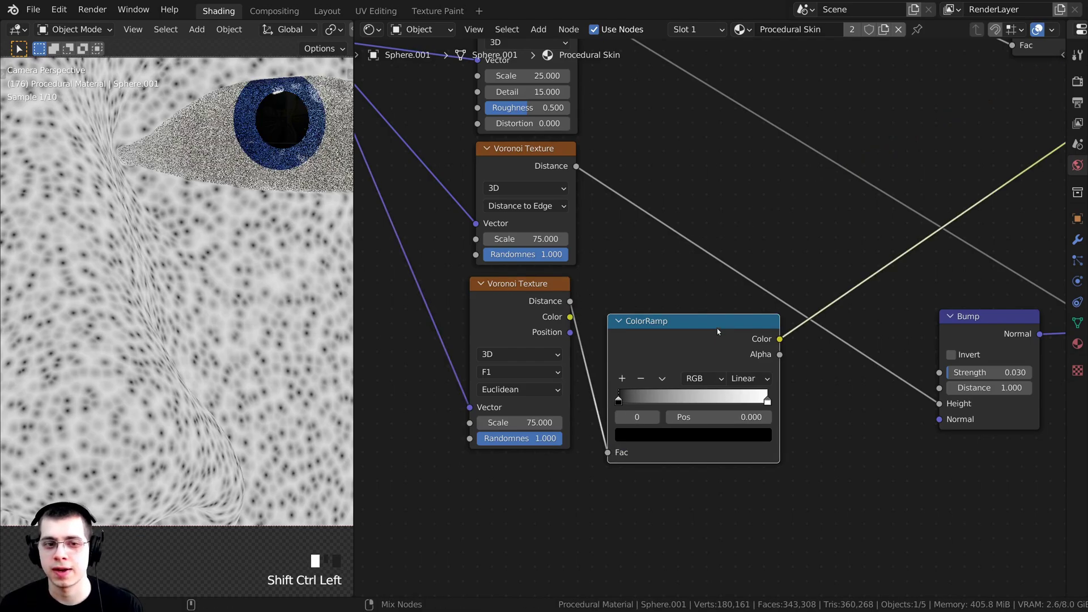
pyautogui.scroll(2, 721, 306)
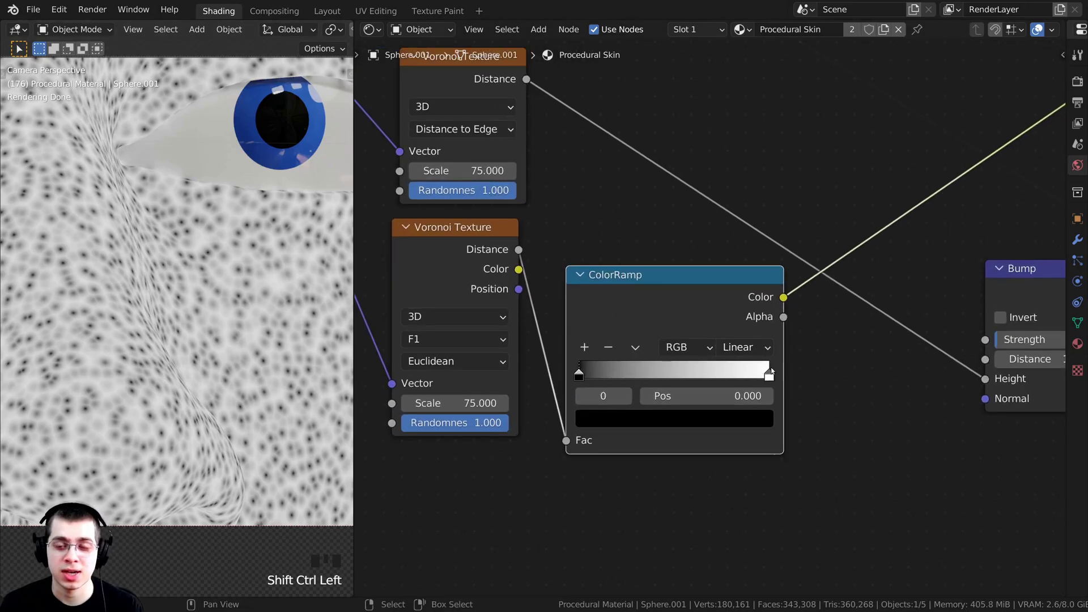
pyautogui.scroll(1, 768, 372)
pyautogui.moveTo(779, 386); pyautogui.dragTo(655, 386)
pyautogui.keyDown('shift'); pyautogui.moveTo(136, 351); pyautogui.dragTo(197, 354, button='middle'); pyautogui.keyUp('shift')
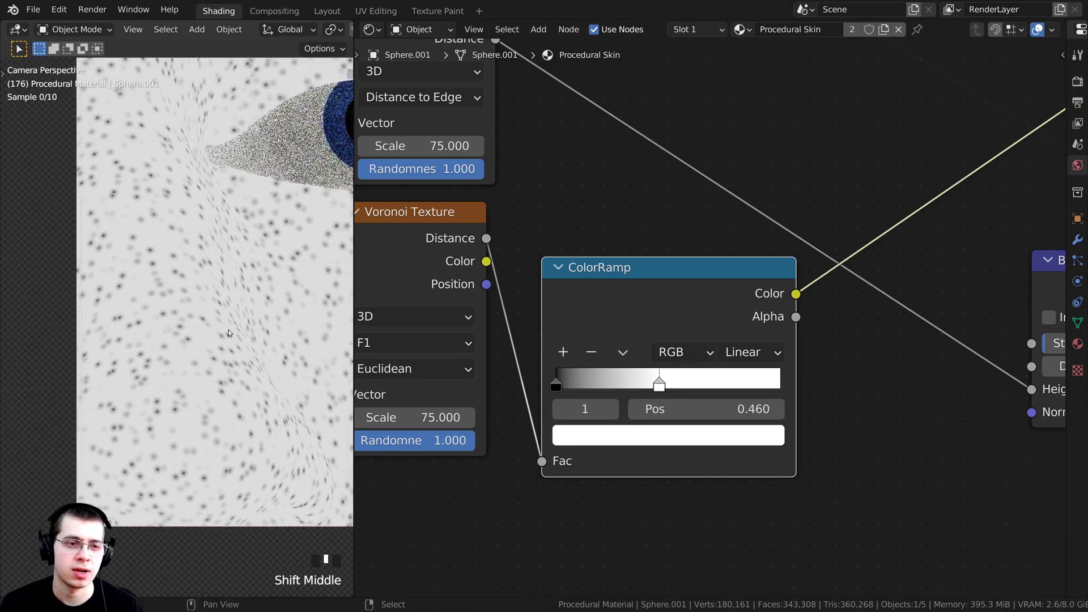
pyautogui.scroll(3, 197, 354)
pyautogui.scroll(-3, 197, 354)
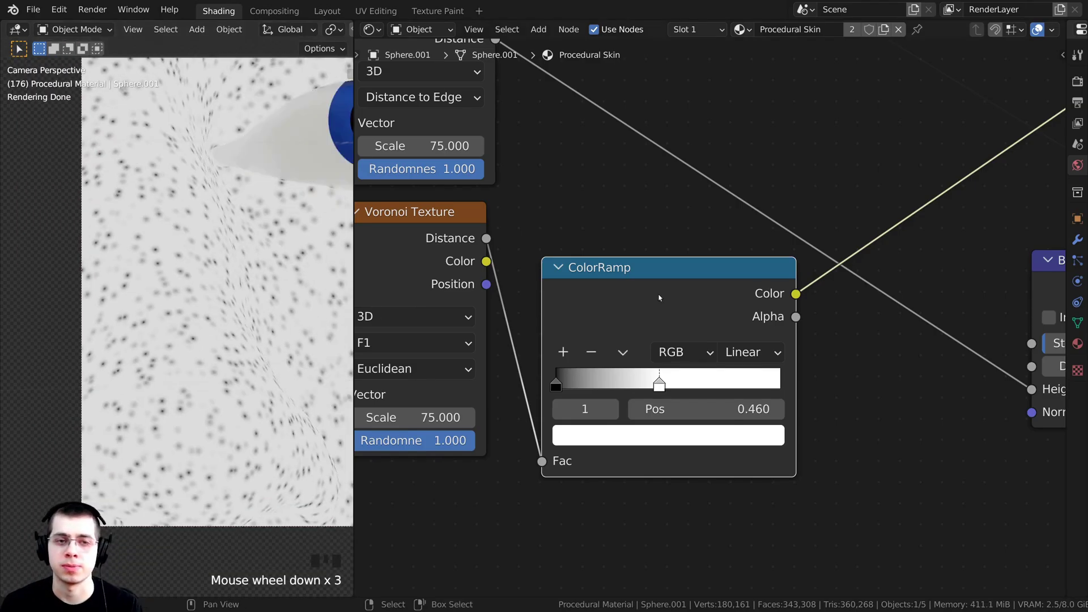
# Duplicate the 0.030-strength Bump node and connect the new ColorRamp's Color output to the copy's Height input.
pyautogui.scroll(-3, 656, 296)
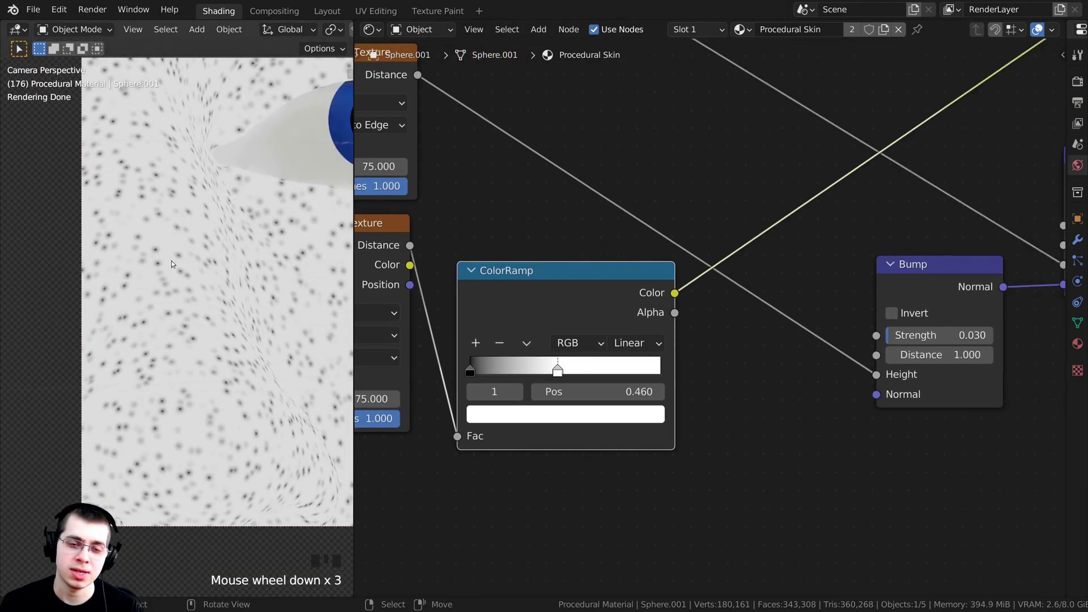
pyautogui.scroll(-1, 716, 325)
pyautogui.moveTo(715, 326); pyautogui.dragTo(582, 291, button='middle')
pyautogui.moveTo(784, 265); pyautogui.dragTo(803, 262)
pyautogui.hotkey('shift', 'd')
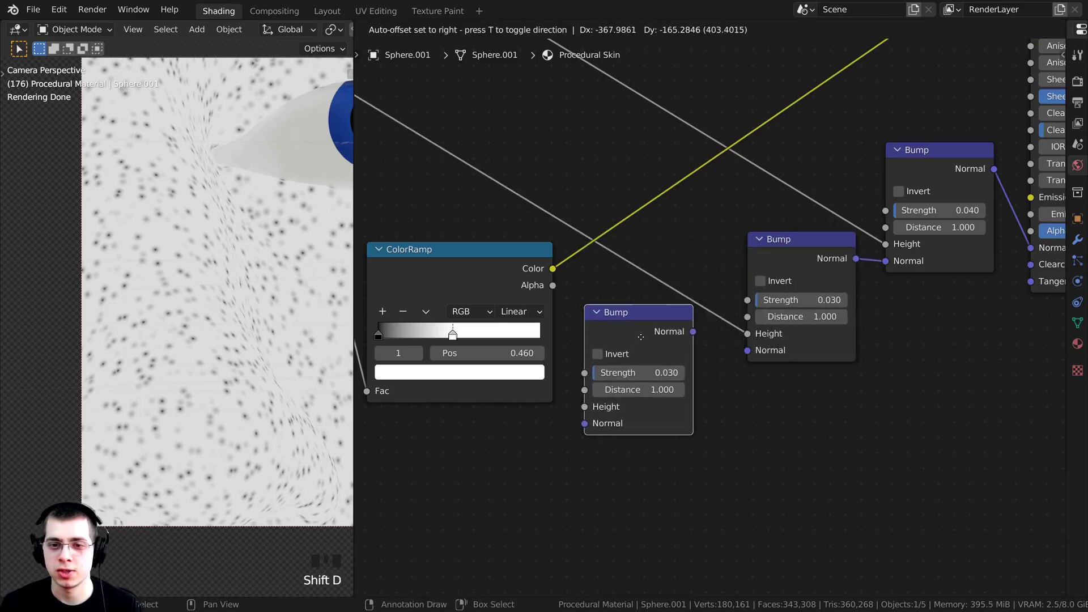
pyautogui.click(648, 346)
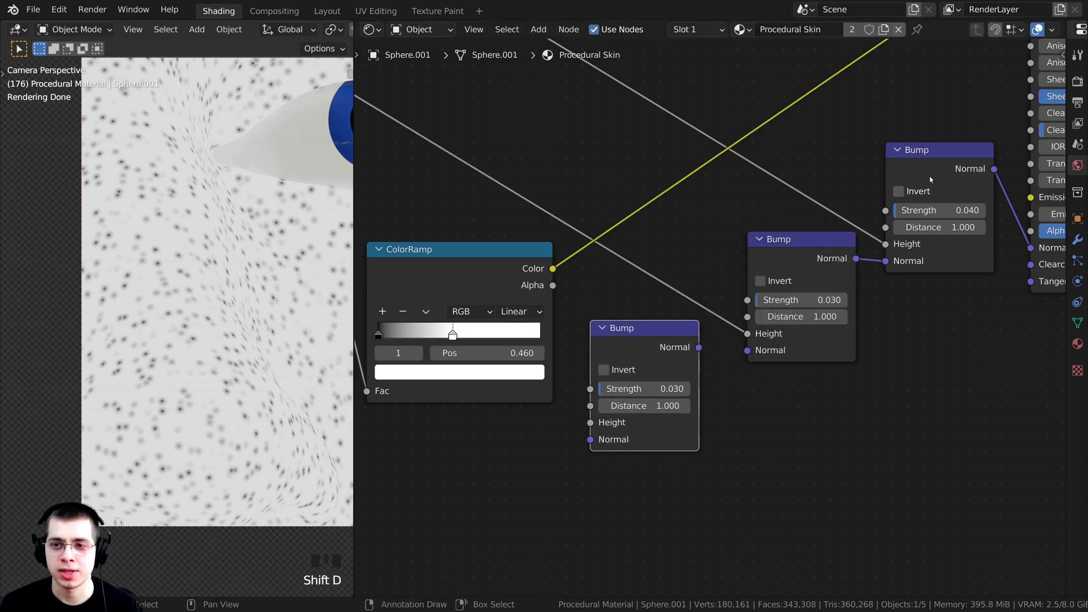
pyautogui.moveTo(426, 269); pyautogui.dragTo(453, 238)
pyautogui.moveTo(580, 239); pyautogui.dragTo(636, 391)
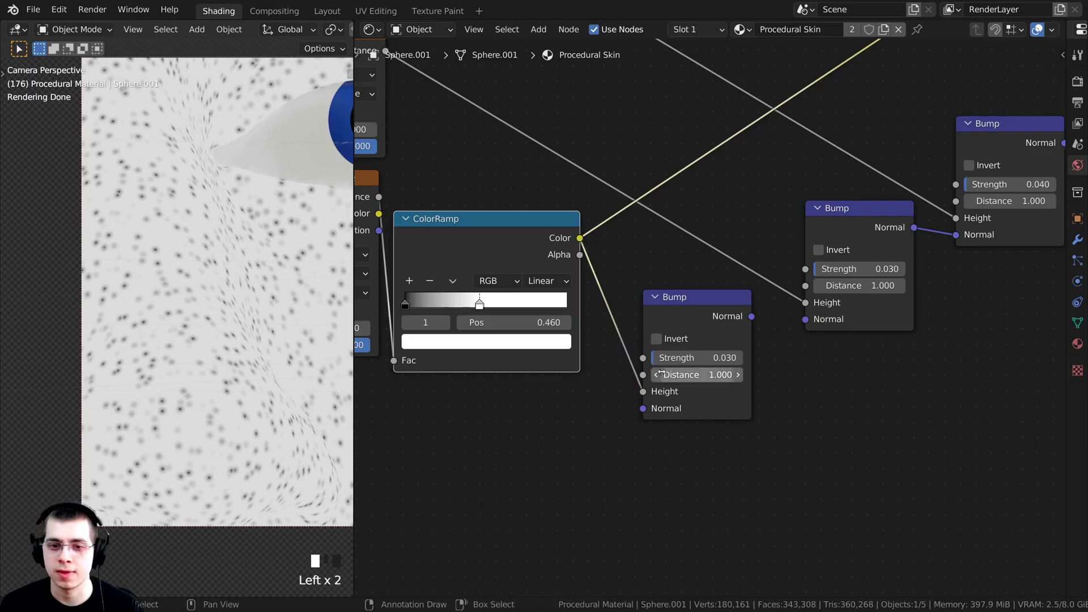
# Preview the newly duplicated Bump node on the head and examine its pore detail below the eye.
pyautogui.moveTo(763, 243); pyautogui.dragTo(726, 258, button='middle')
pyautogui.keyDown('ctrl'); pyautogui.keyDown('shift'); pyautogui.click(665, 331); pyautogui.keyUp('shift'); pyautogui.keyUp('ctrl')
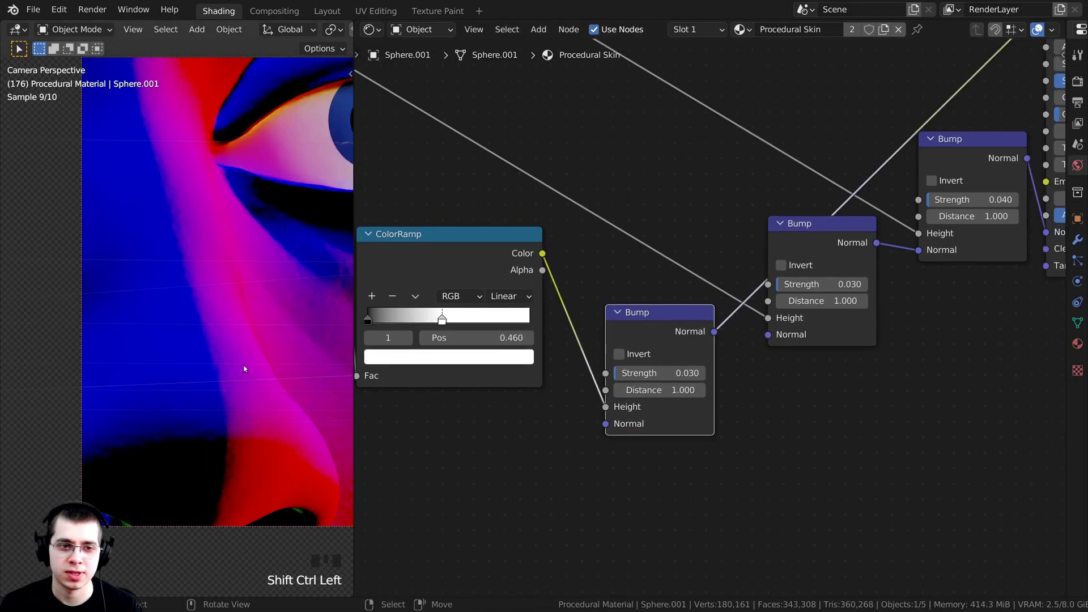
pyautogui.keyDown('shift'); pyautogui.moveTo(243, 369); pyautogui.dragTo(206, 311, button='middle'); pyautogui.keyUp('shift')
pyautogui.scroll(4, 206, 310)
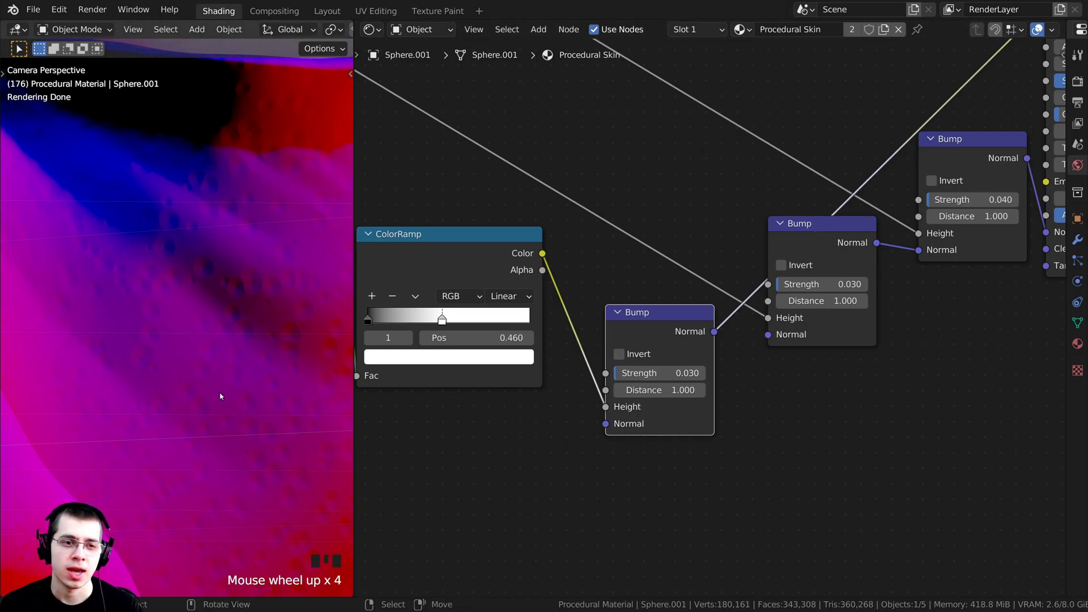
pyautogui.scroll(2, 485, 413)
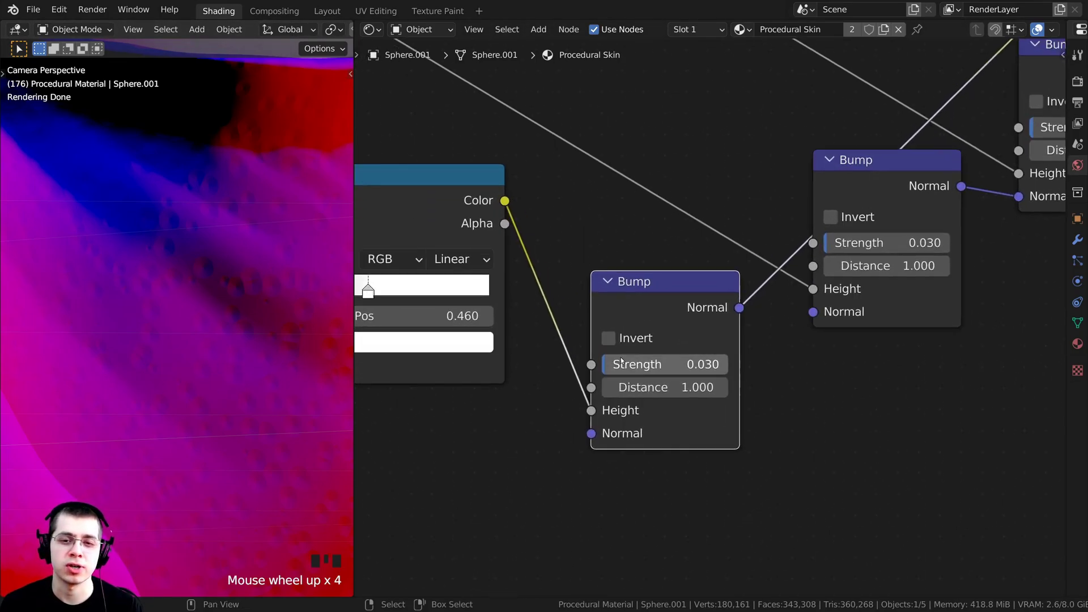
# Set the pore Bump node's strength to 0.050 and connect its Normal output to the 0.030-strength Bump node's Normal input.
pyautogui.click(662, 367)
pyautogui.click(696, 373)
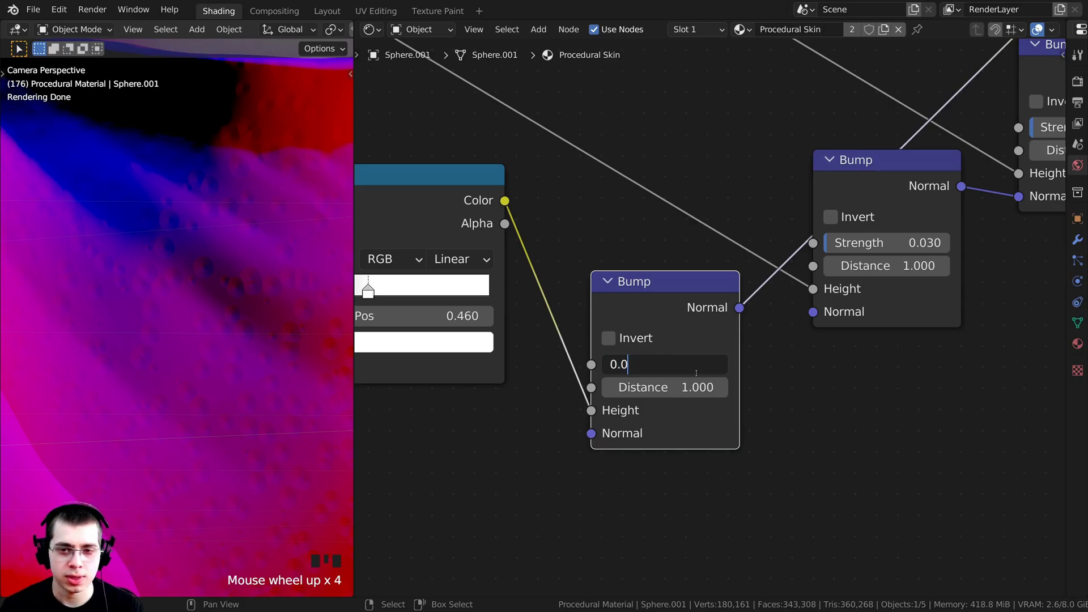
pyautogui.write('5')
pyautogui.press('Return')
pyautogui.scroll(-4, 780, 309)
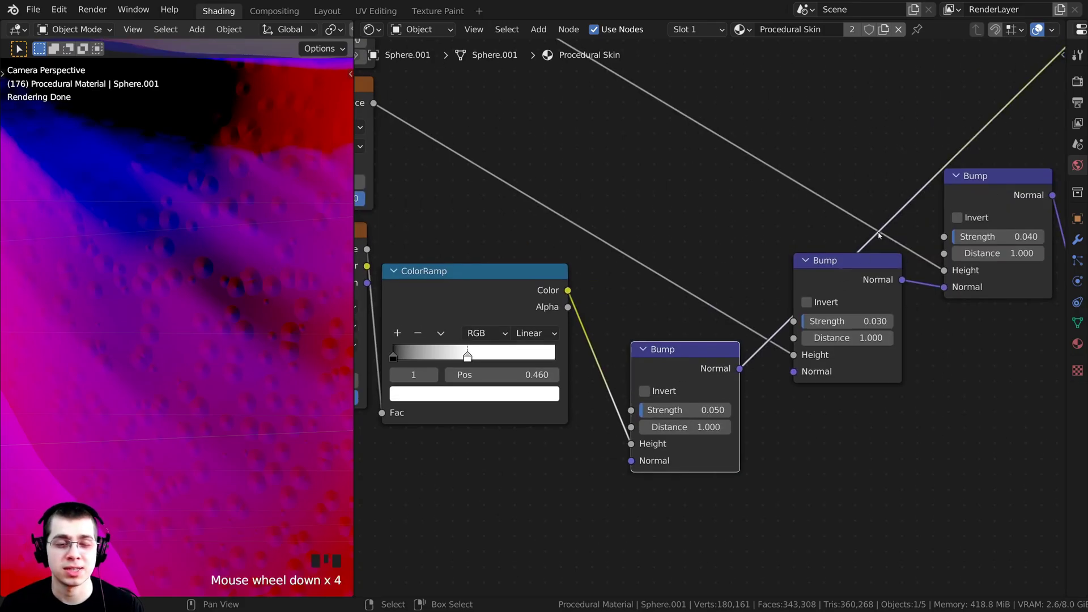
pyautogui.moveTo(701, 370); pyautogui.dragTo(794, 372)
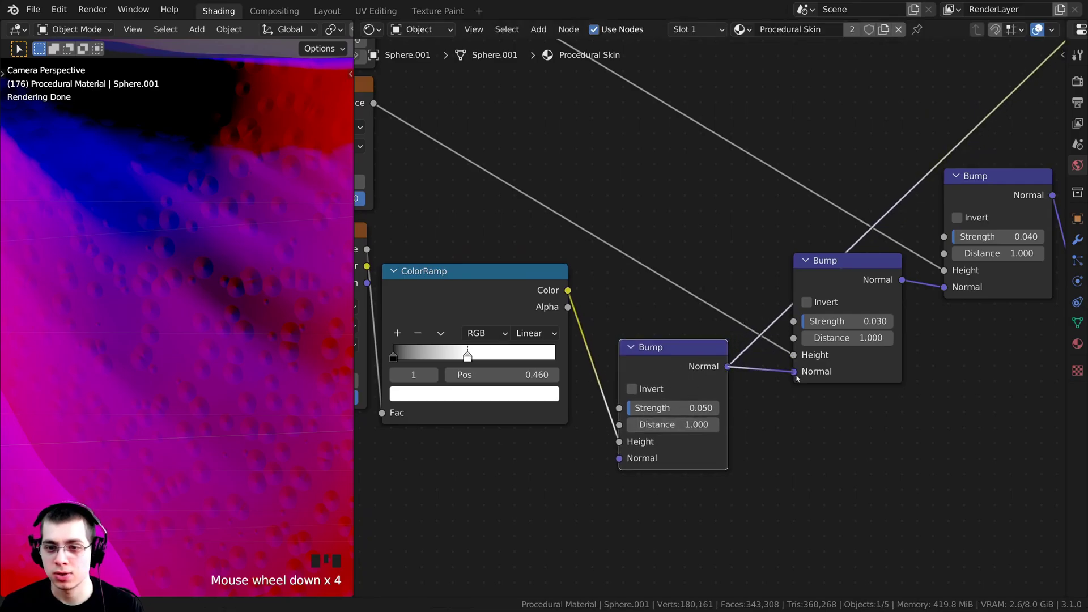
pyautogui.scroll(-1, 729, 368)
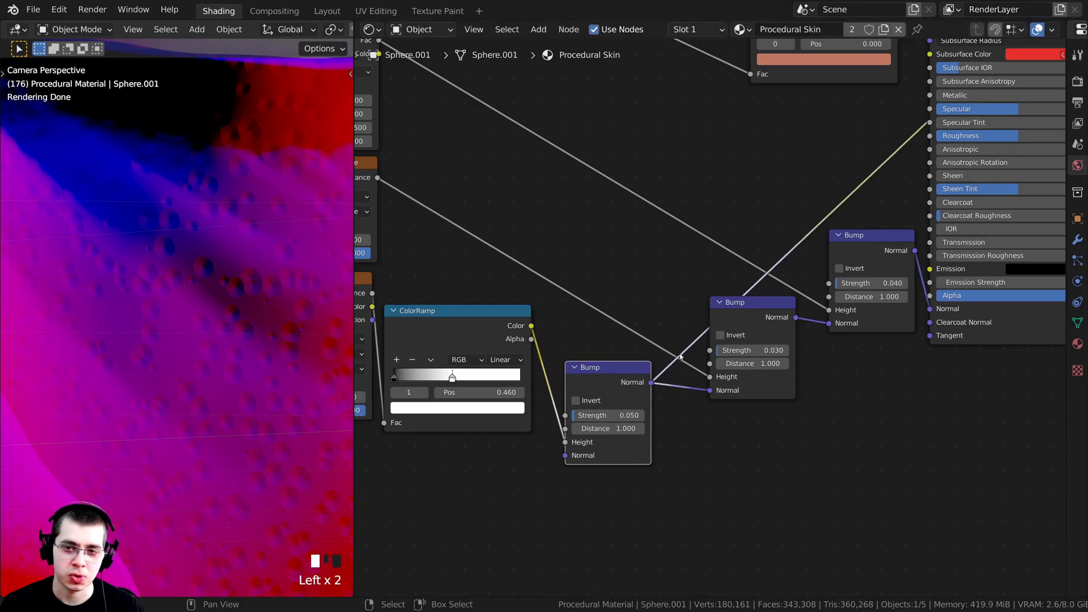
# Preview the 0.030-strength Bump node and the final 0.040-strength Bump node on the head to examine the combined bump detail.
pyautogui.keyDown('ctrl'); pyautogui.keyDown('shift'); pyautogui.click(749, 306); pyautogui.keyUp('shift'); pyautogui.keyUp('ctrl')
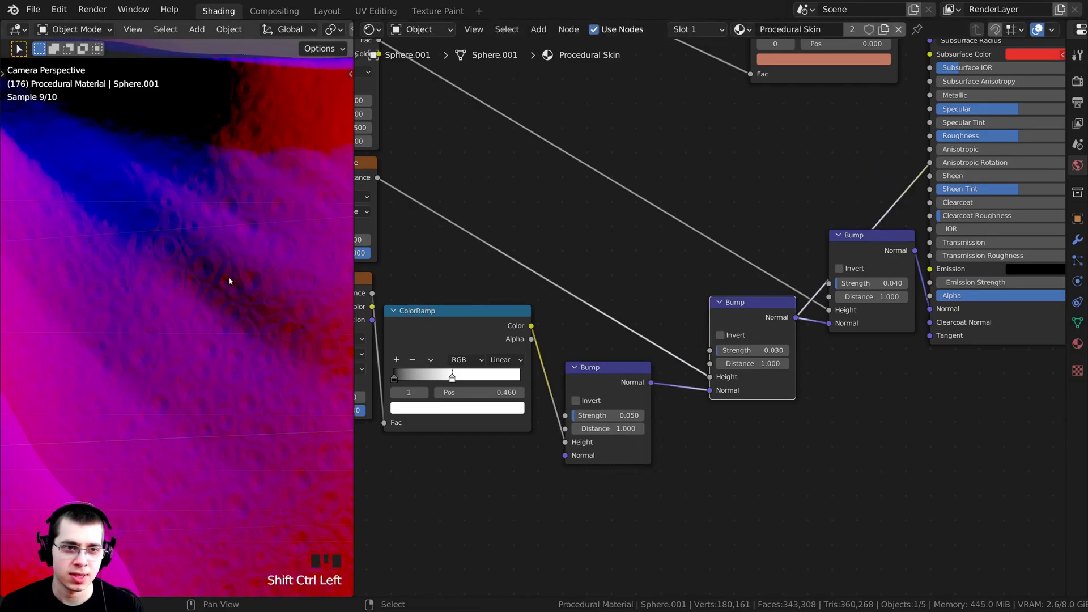
pyautogui.keyDown('shift'); pyautogui.moveTo(230, 281); pyautogui.dragTo(335, 337, button='middle'); pyautogui.keyUp('shift')
pyautogui.scroll(2, 780, 267)
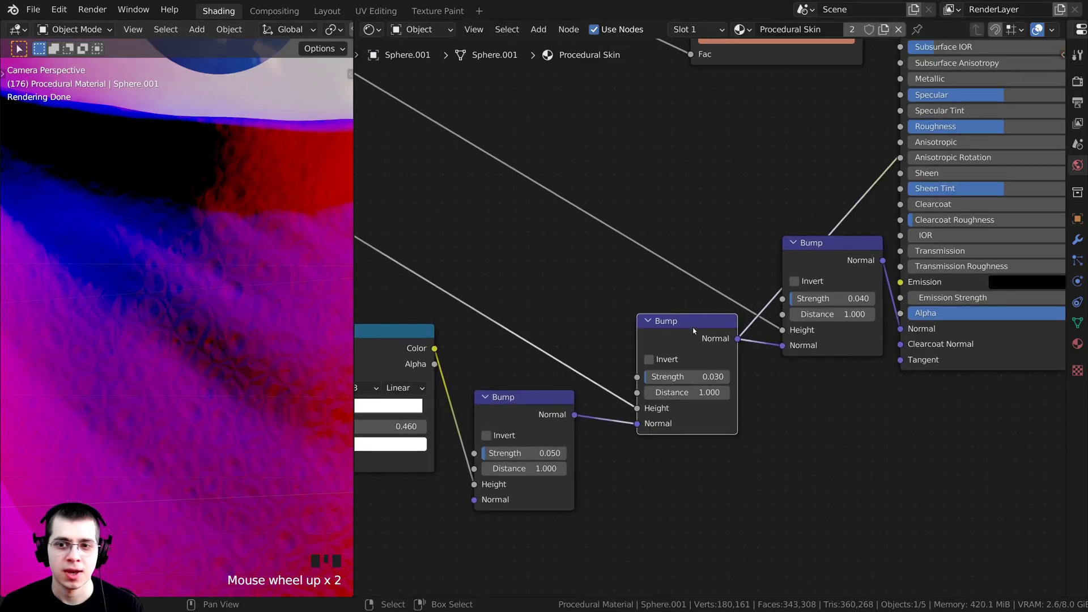
pyautogui.keyDown('ctrl'); pyautogui.keyDown('shift'); pyautogui.click(830, 255); pyautogui.keyUp('shift'); pyautogui.keyUp('ctrl')
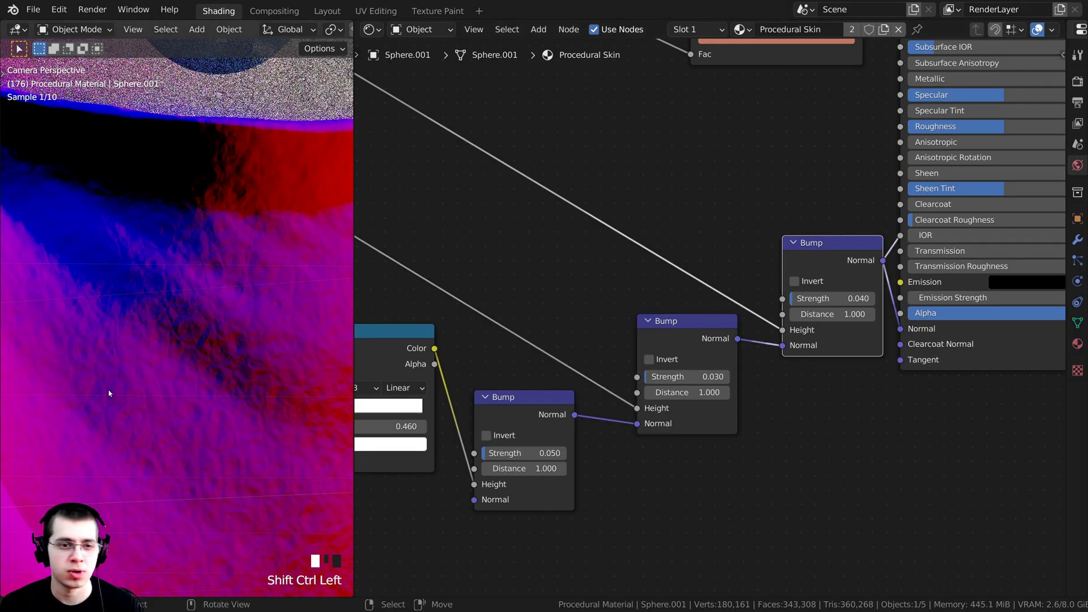
pyautogui.keyDown('shift'); pyautogui.moveTo(107, 323); pyautogui.dragTo(112, 275, button='middle'); pyautogui.keyUp('shift')
pyautogui.scroll(-3, 779, 242)
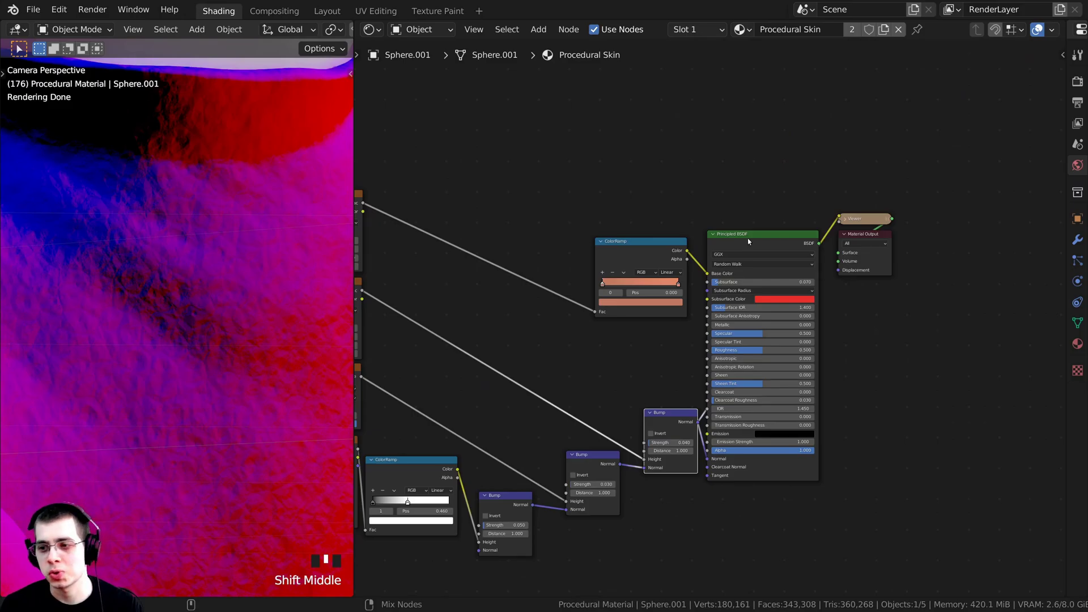
# Preview the Principled BSDF with all bumps combined, widening the 3D viewport to show the whole head and sphere.
pyautogui.keyDown('ctrl'); pyautogui.keyDown('shift'); pyautogui.click(747, 241); pyautogui.keyUp('shift'); pyautogui.keyUp('ctrl')
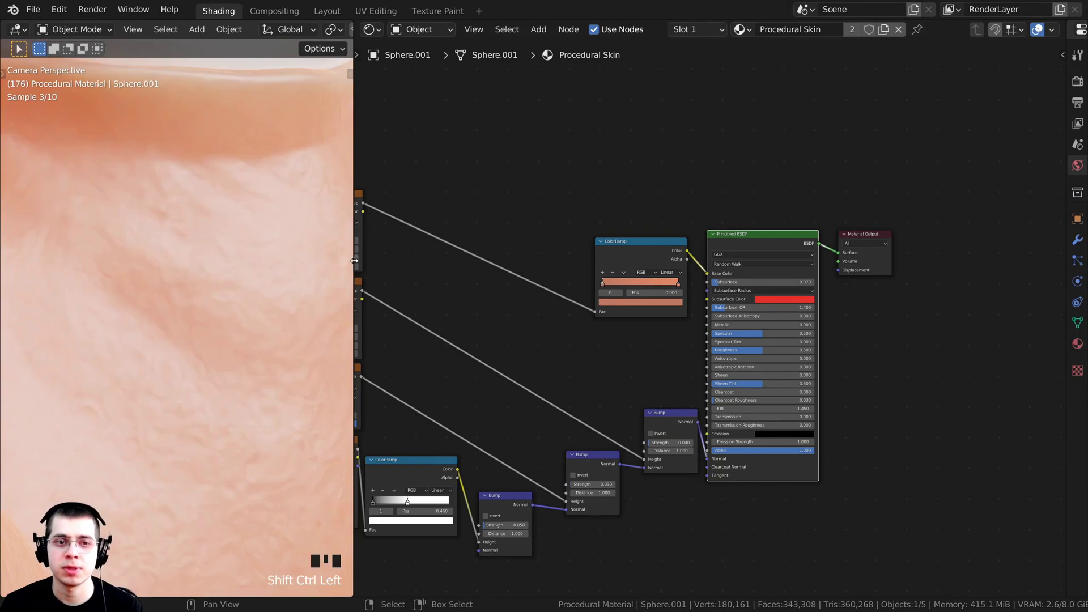
pyautogui.scroll(-17, 363, 262)
pyautogui.moveTo(355, 272); pyautogui.dragTo(465, 263)
pyautogui.scroll(1, 290, 315)
pyautogui.scroll(-4, 453, 263)
pyautogui.moveTo(570, 198); pyautogui.dragTo(581, 234, button='middle')
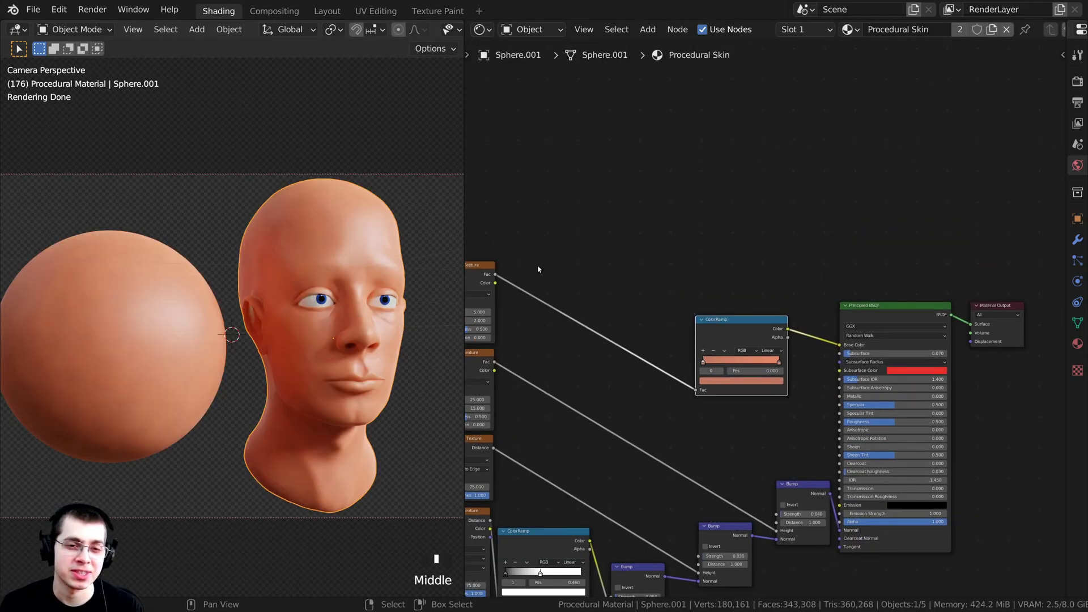
pyautogui.scroll(1, 538, 269)
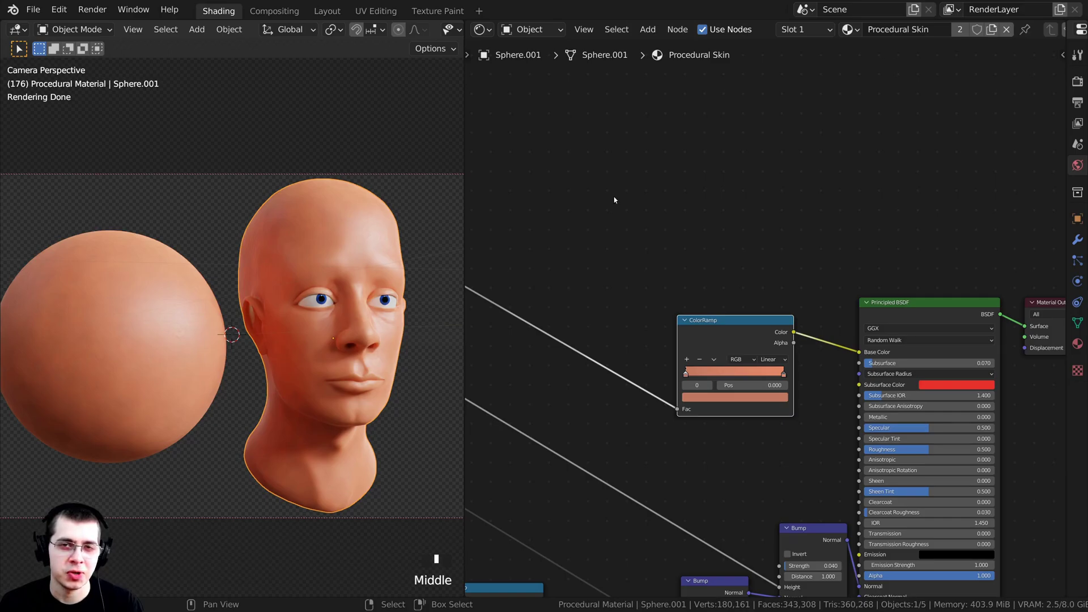
# Move the skin-tone ColorRamp node farther away from the Principled BSDF to make room between them.
pyautogui.moveTo(712, 332); pyautogui.dragTo(701, 344)
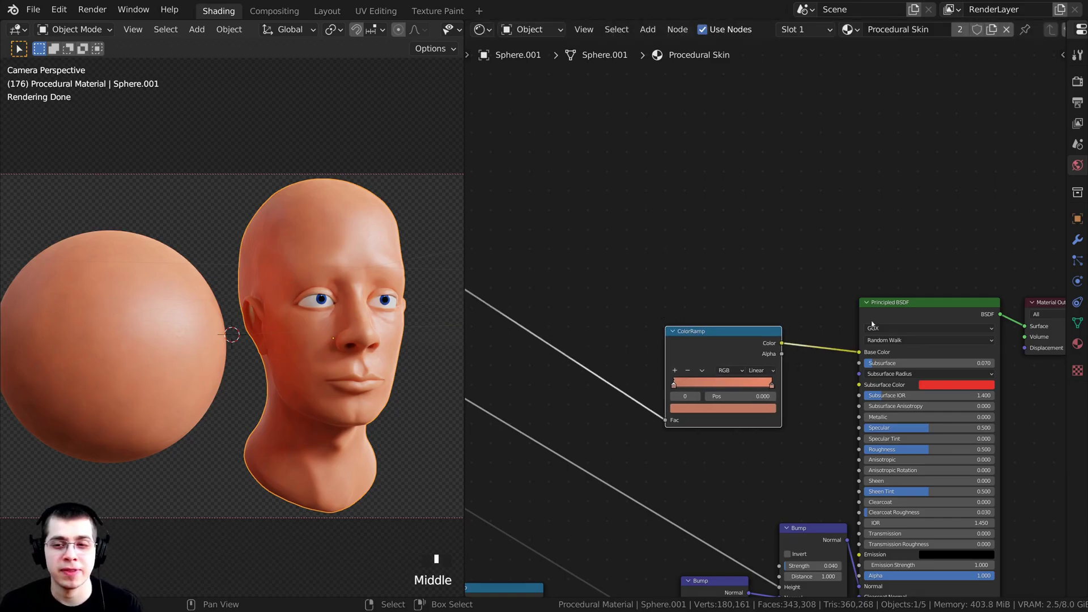
pyautogui.moveTo(778, 330); pyautogui.dragTo(689, 334)
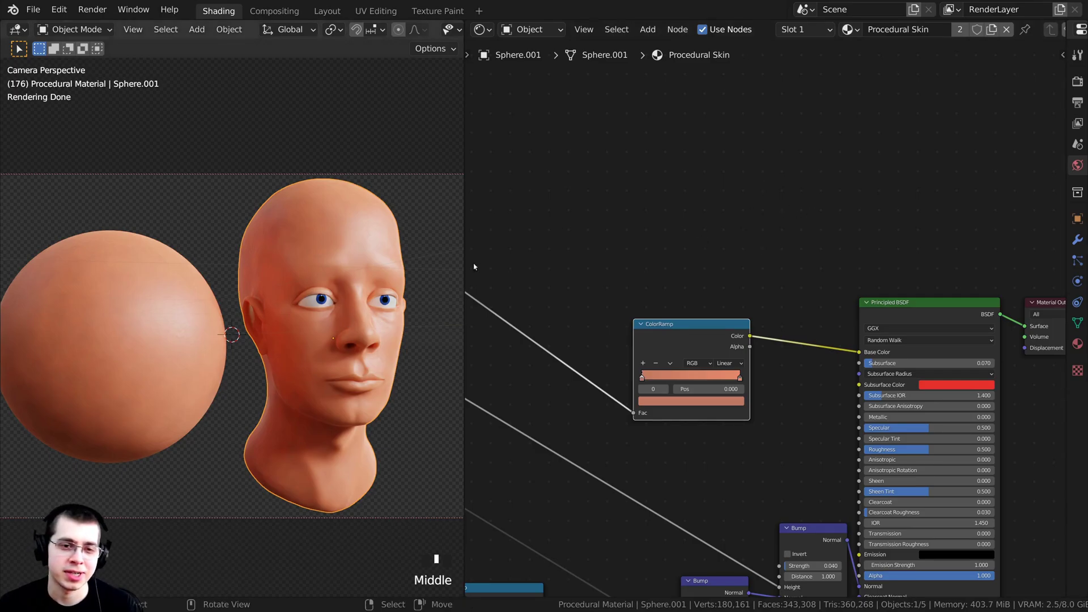
pyautogui.moveTo(676, 155); pyautogui.dragTo(723, 166, button='middle')
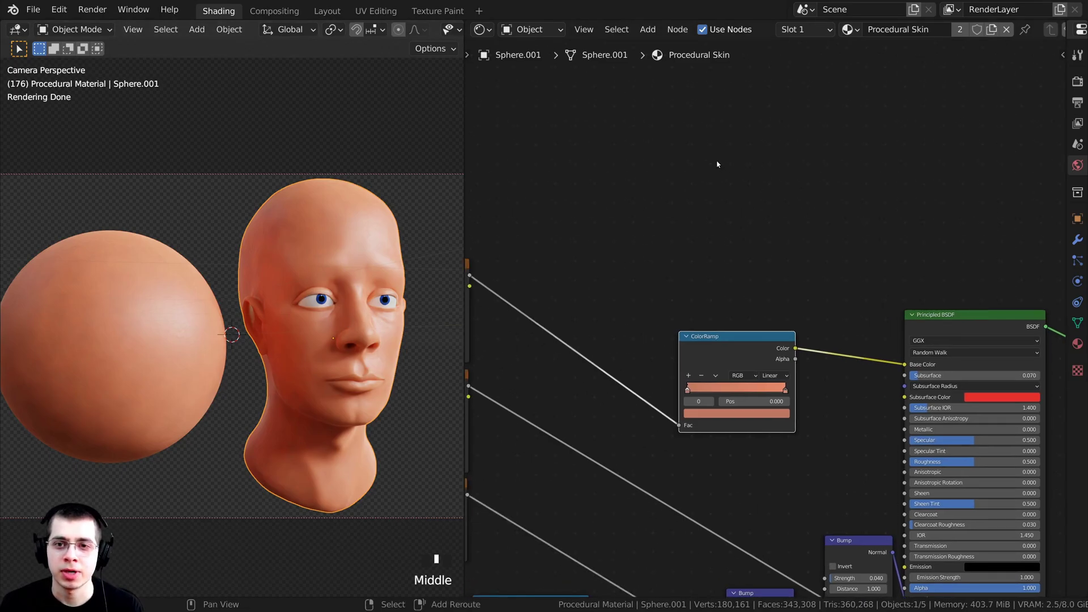
# Add an Image Texture node above the skin-tone ColorRamp and assign it the Skin Color image.
pyautogui.hotkey('shift', 'a')
pyautogui.click(661, 162)
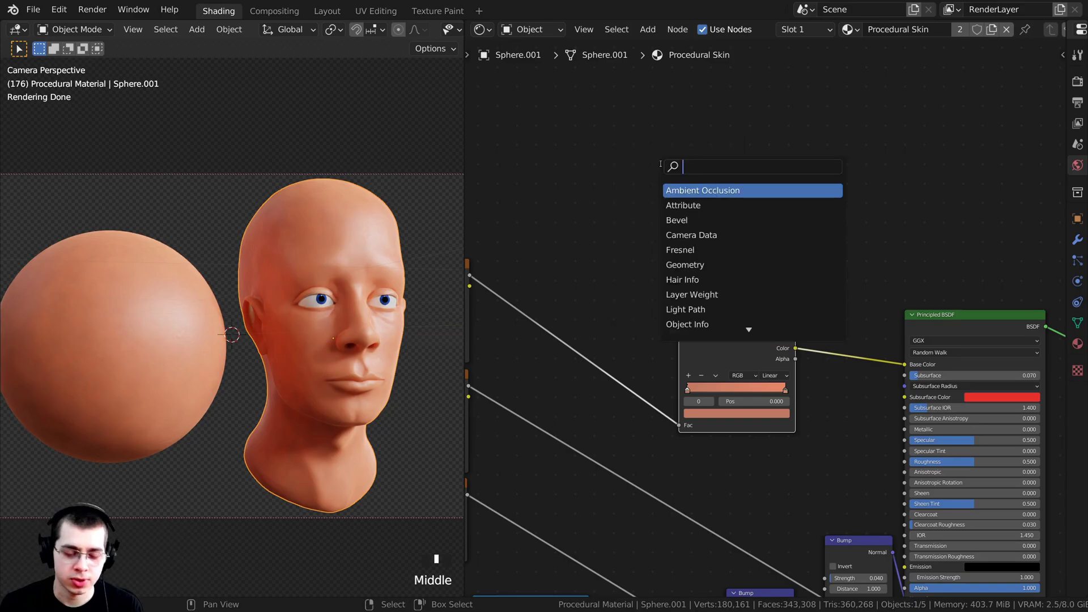
pyautogui.write('im')
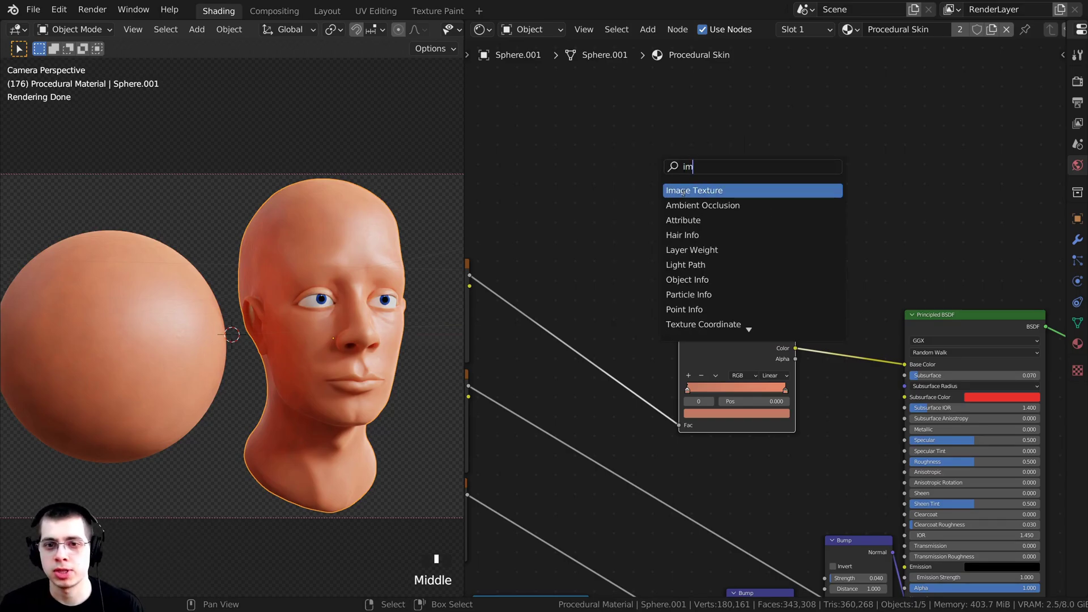
pyautogui.click(683, 193)
pyautogui.click(660, 300)
pyautogui.scroll(2, 659, 303)
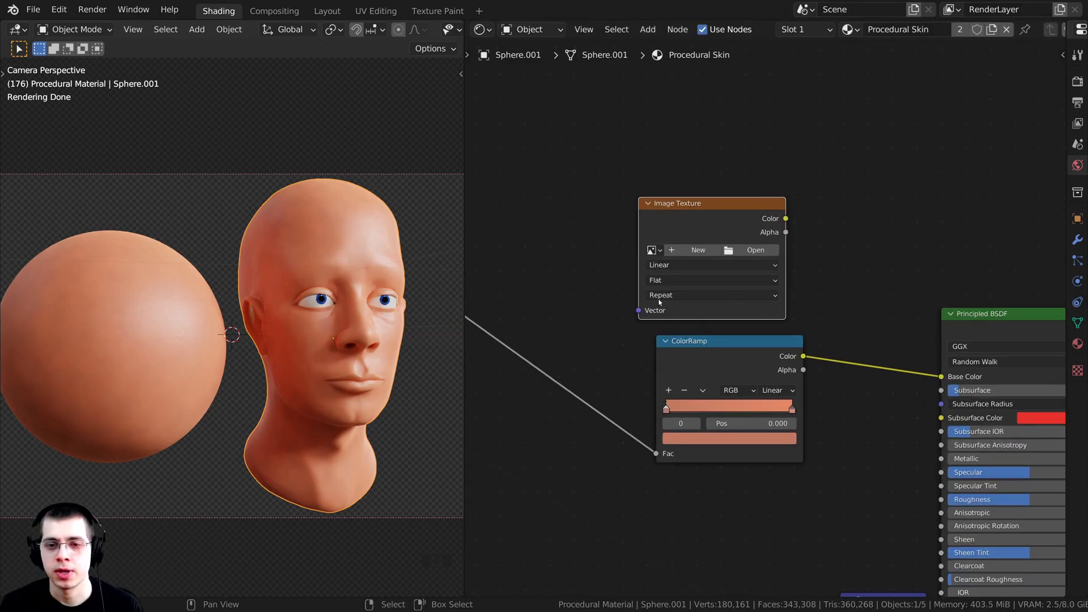
pyautogui.click(651, 250)
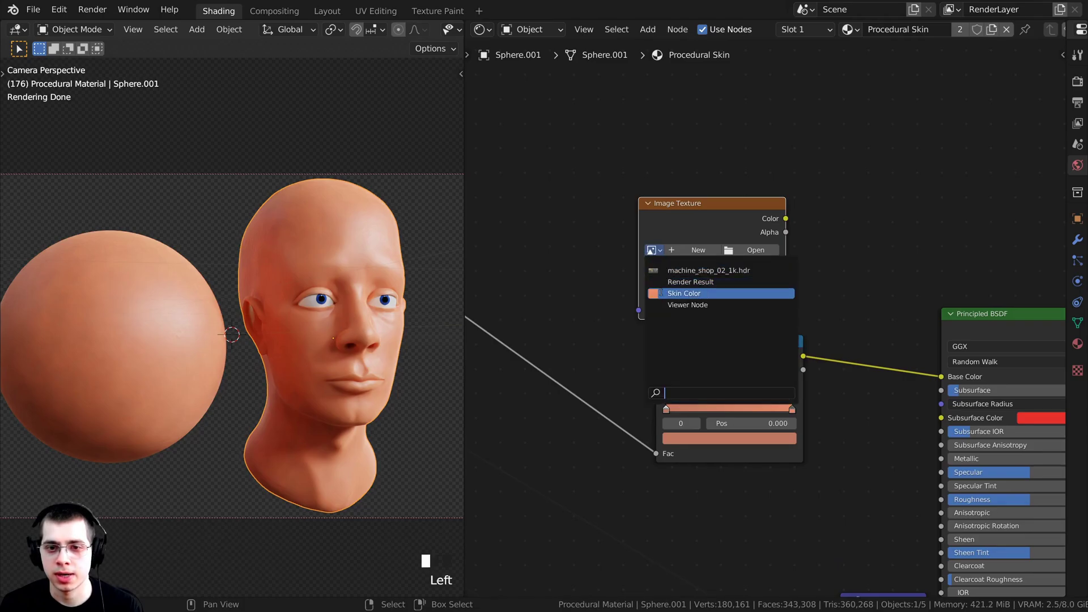
pyautogui.click(660, 293)
pyautogui.scroll(-2, 654, 255)
# Preview the skin-tone ColorRamp and the Skin Color image texture on the head to compare them.
pyautogui.keyDown('ctrl'); pyautogui.keyDown('shift'); pyautogui.click(669, 317); pyautogui.keyUp('shift'); pyautogui.keyUp('ctrl')
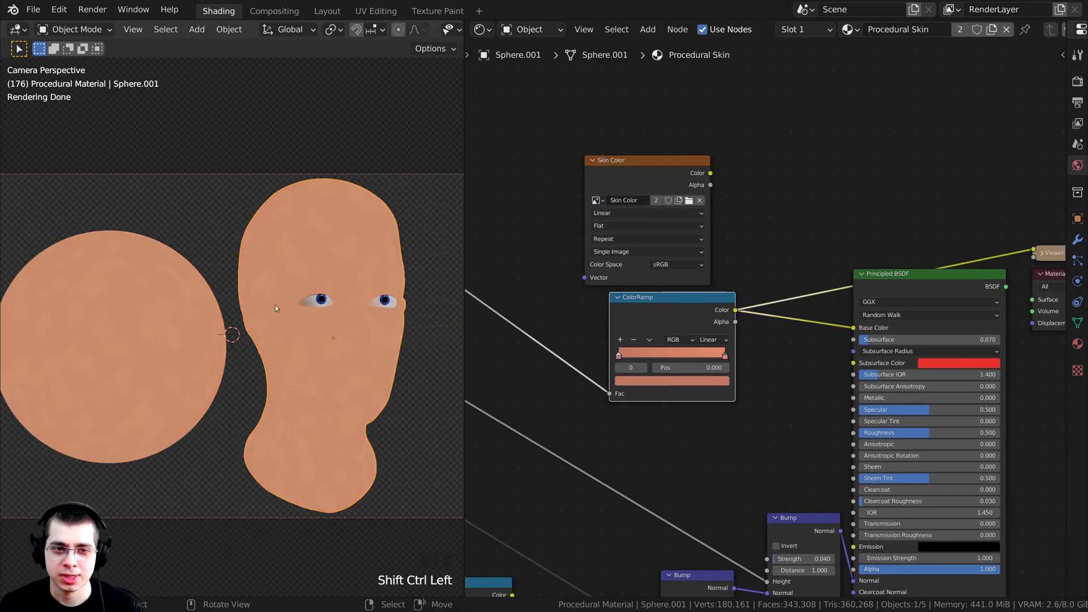
pyautogui.press('g')
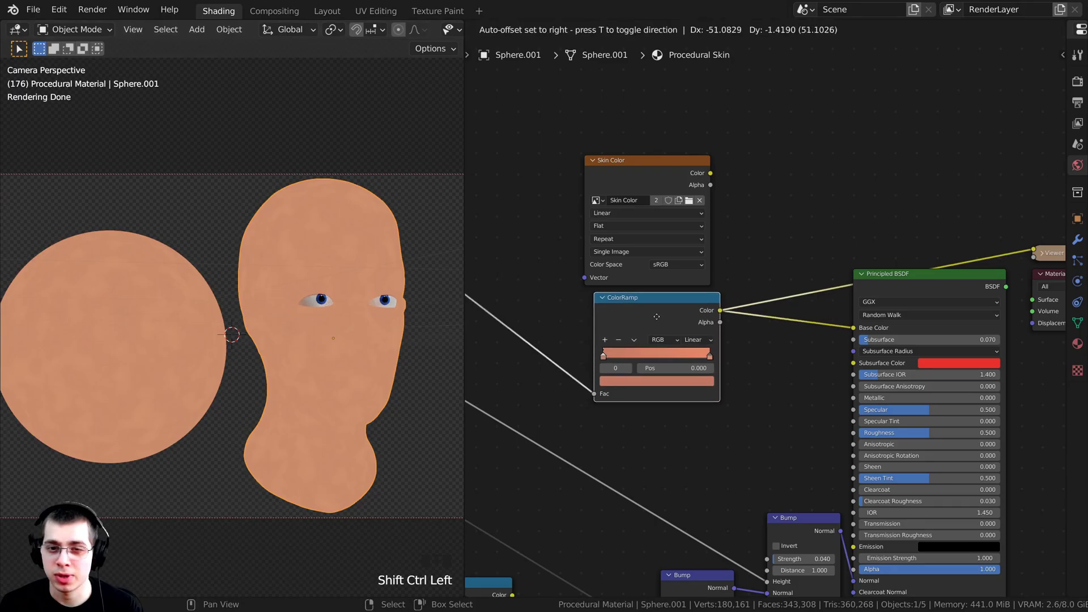
pyautogui.click(645, 187)
pyautogui.keyDown('ctrl'); pyautogui.keyDown('shift'); pyautogui.click(645, 184); pyautogui.keyUp('shift'); pyautogui.keyUp('ctrl')
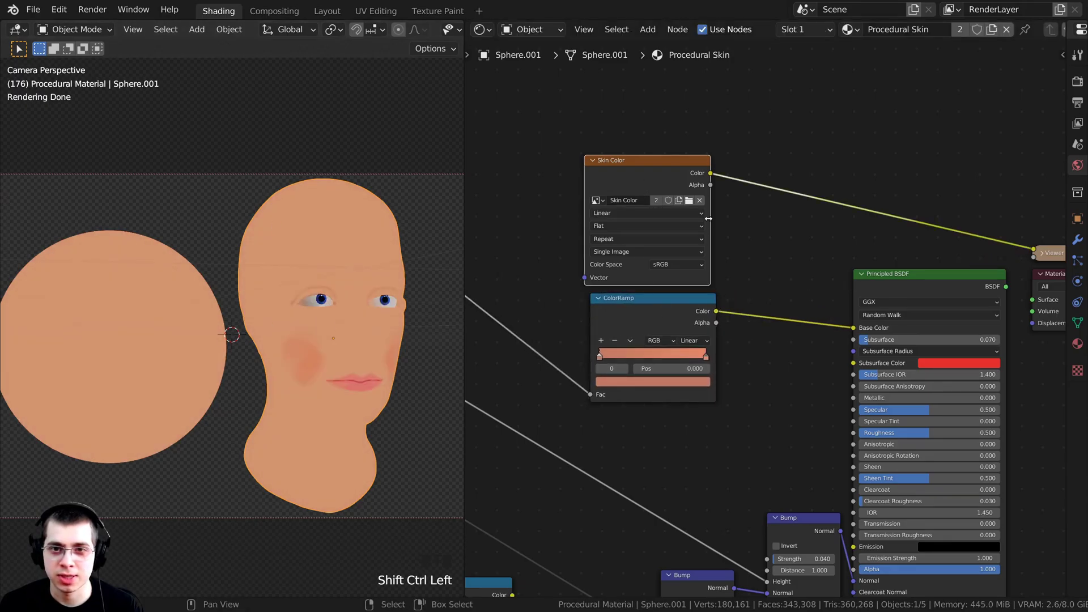
# Connect the Skin Color image's Color output to the Principled BSDF's Base Color and preview the full shader.
pyautogui.moveTo(711, 173); pyautogui.dragTo(853, 327)
pyautogui.scroll(-2, 853, 328)
pyautogui.moveTo(595, 561); pyautogui.dragTo(641, 498, button='middle')
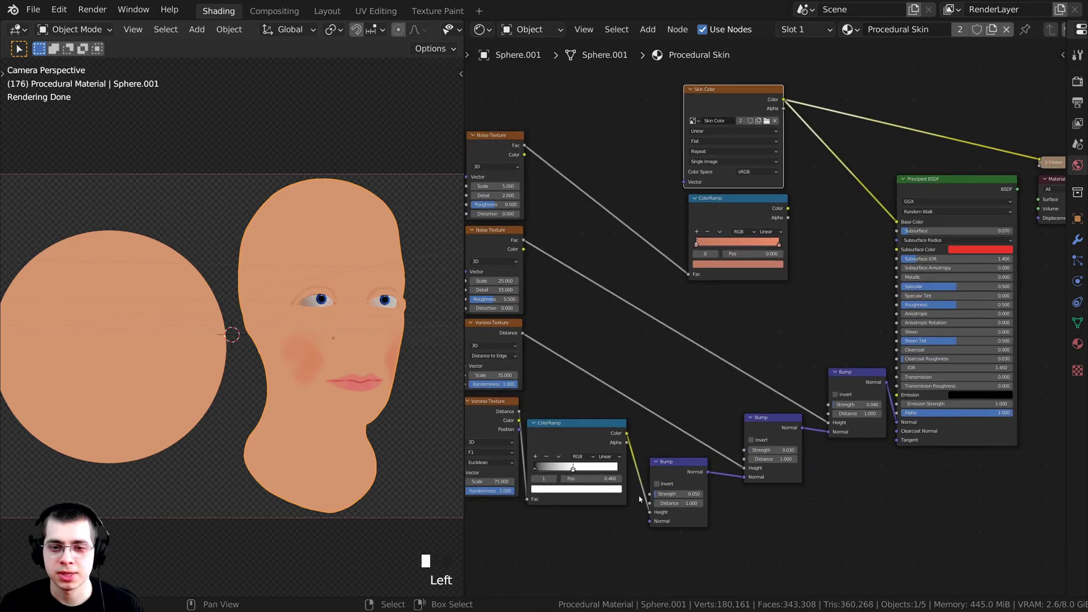
pyautogui.scroll(2, 843, 260)
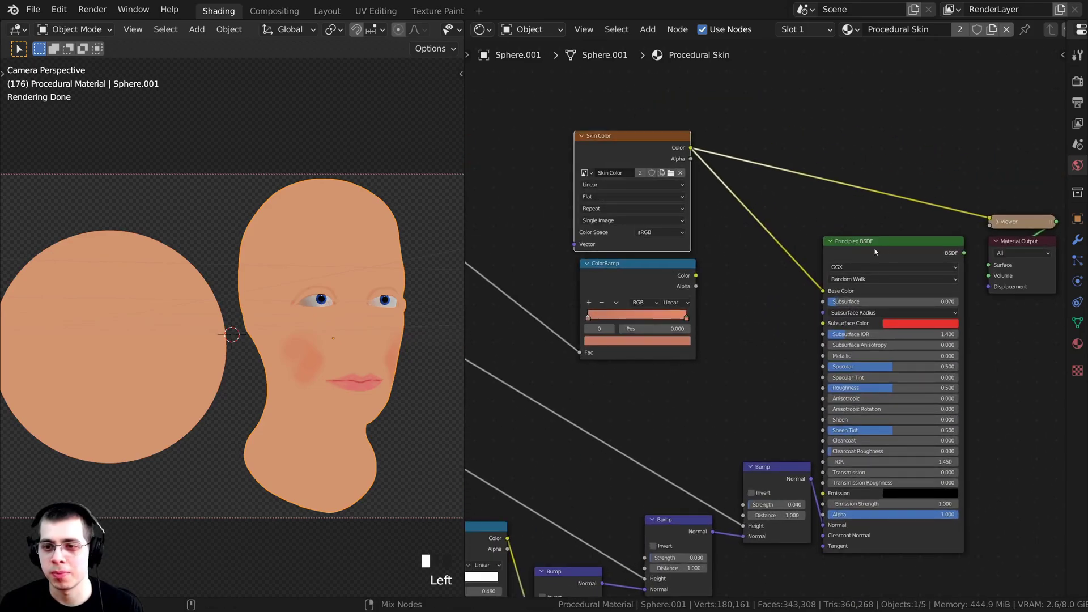
pyautogui.keyDown('ctrl'); pyautogui.keyDown('shift'); pyautogui.click(873, 246); pyautogui.keyUp('shift'); pyautogui.keyUp('ctrl')
# Examine the head with the painted skin color from several angles, enlarging the 3D viewport for a better look.
pyautogui.keyDown('shift'); pyautogui.moveTo(393, 336); pyautogui.dragTo(368, 336, button='middle'); pyautogui.keyUp('shift')
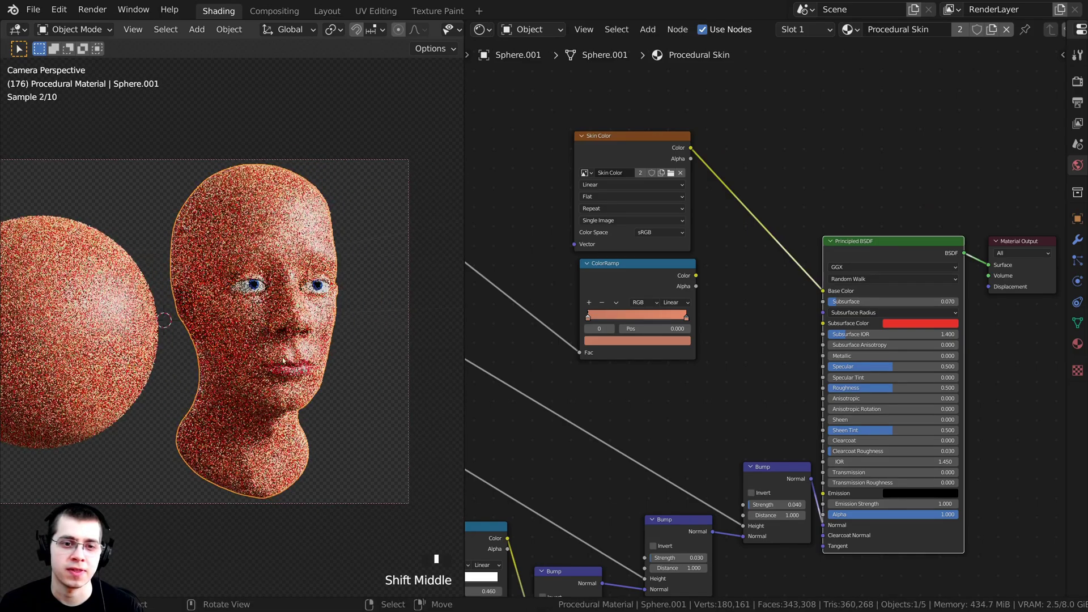
pyautogui.scroll(1, 368, 336)
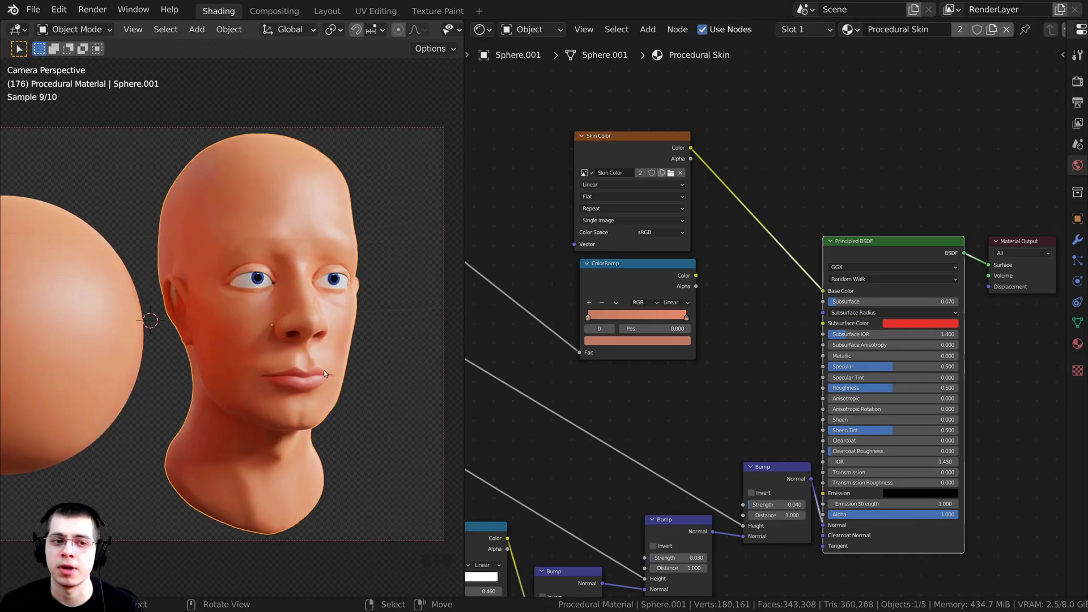
pyautogui.scroll(-1, 762, 313)
pyautogui.moveTo(396, 340); pyautogui.dragTo(338, 355, button='middle')
pyautogui.scroll(1, 432, 319)
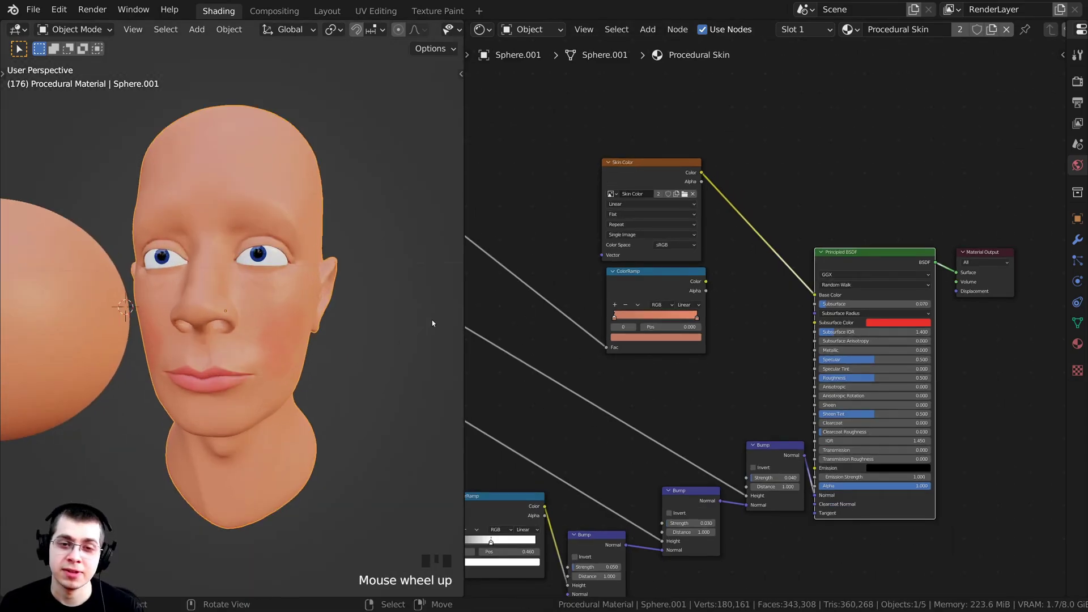
pyautogui.moveTo(465, 298); pyautogui.dragTo(513, 297)
pyautogui.moveTo(385, 317); pyautogui.dragTo(306, 291, button='middle')
pyautogui.scroll(1, 326, 321)
pyautogui.scroll(3, 335, 292)
pyautogui.scroll(-3, 335, 293)
pyautogui.scroll(2, 828, 316)
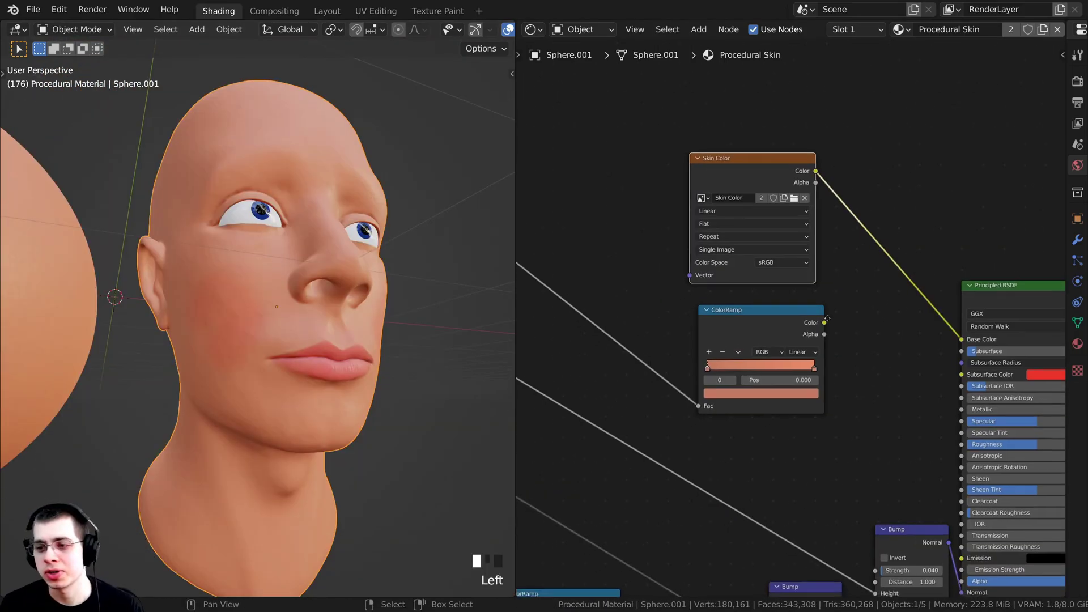
# Reconnect the skin-tone ColorRamp's Color output to Base Color and view the head in a maximized 3D viewport.
pyautogui.moveTo(812, 312); pyautogui.dragTo(960, 330)
pyautogui.moveTo(368, 339); pyautogui.dragTo(392, 294, button='middle')
pyautogui.hotkey('ctrl', 'space')
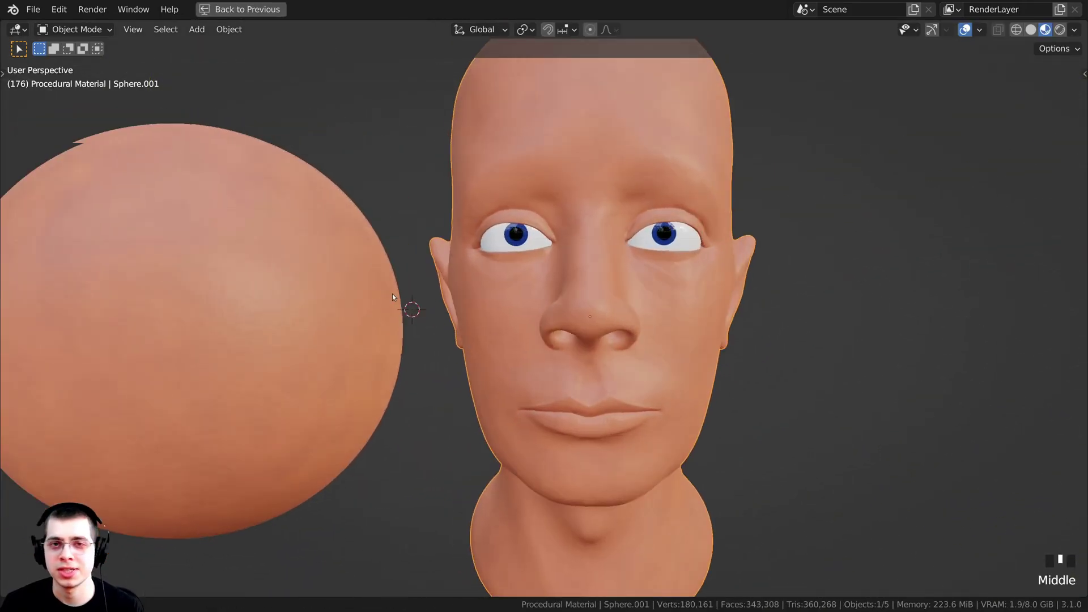
pyautogui.keyDown('shift'); pyautogui.moveTo(477, 281); pyautogui.dragTo(590, 267, button='middle'); pyautogui.keyUp('shift')
pyautogui.scroll(-2, 586, 273)
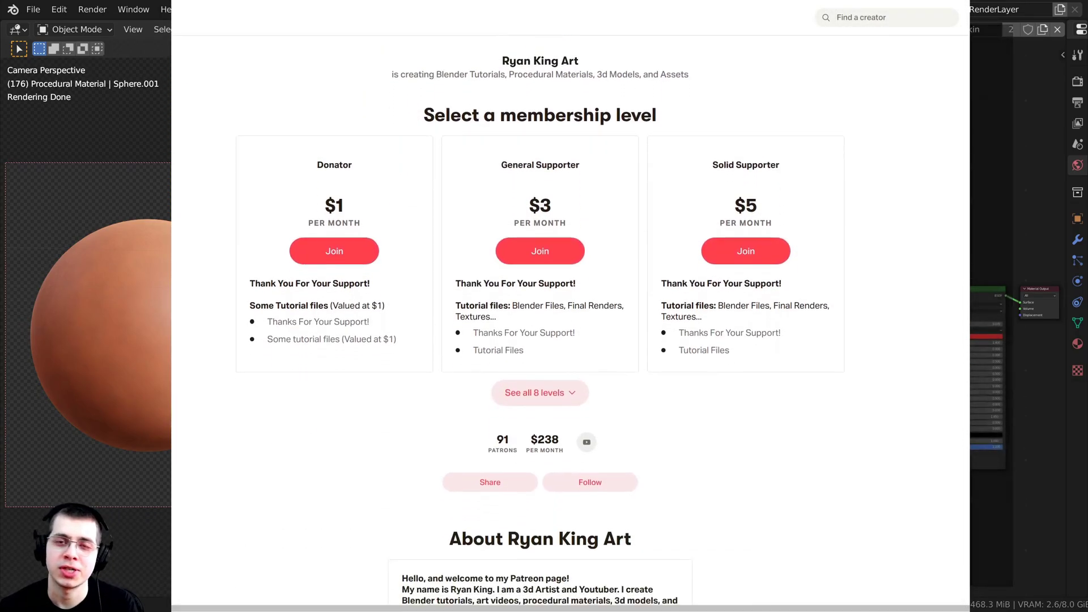
pyautogui.scroll(-10, 540, 340)
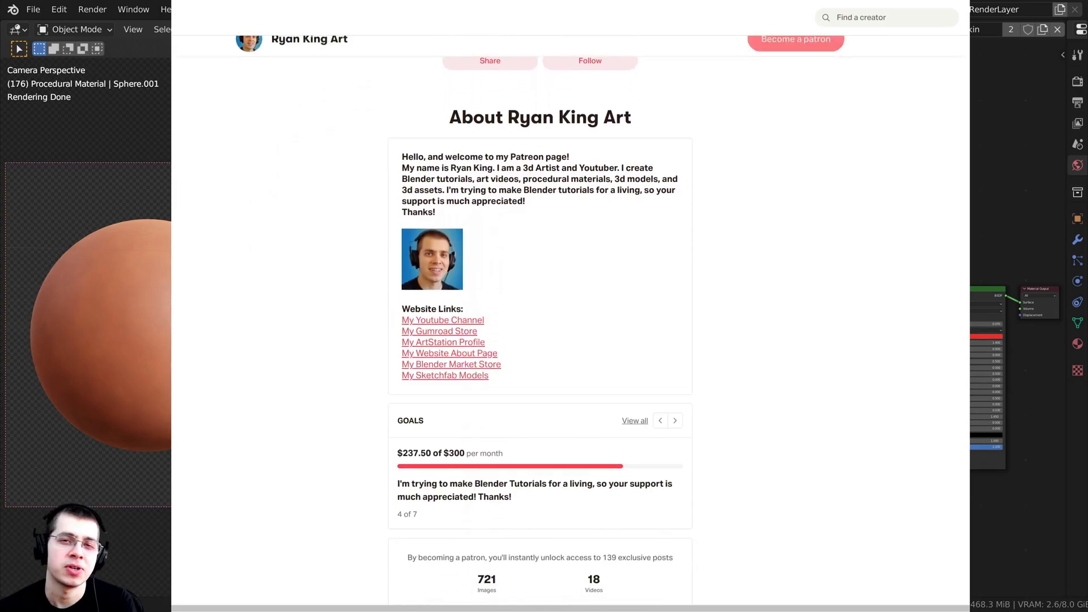